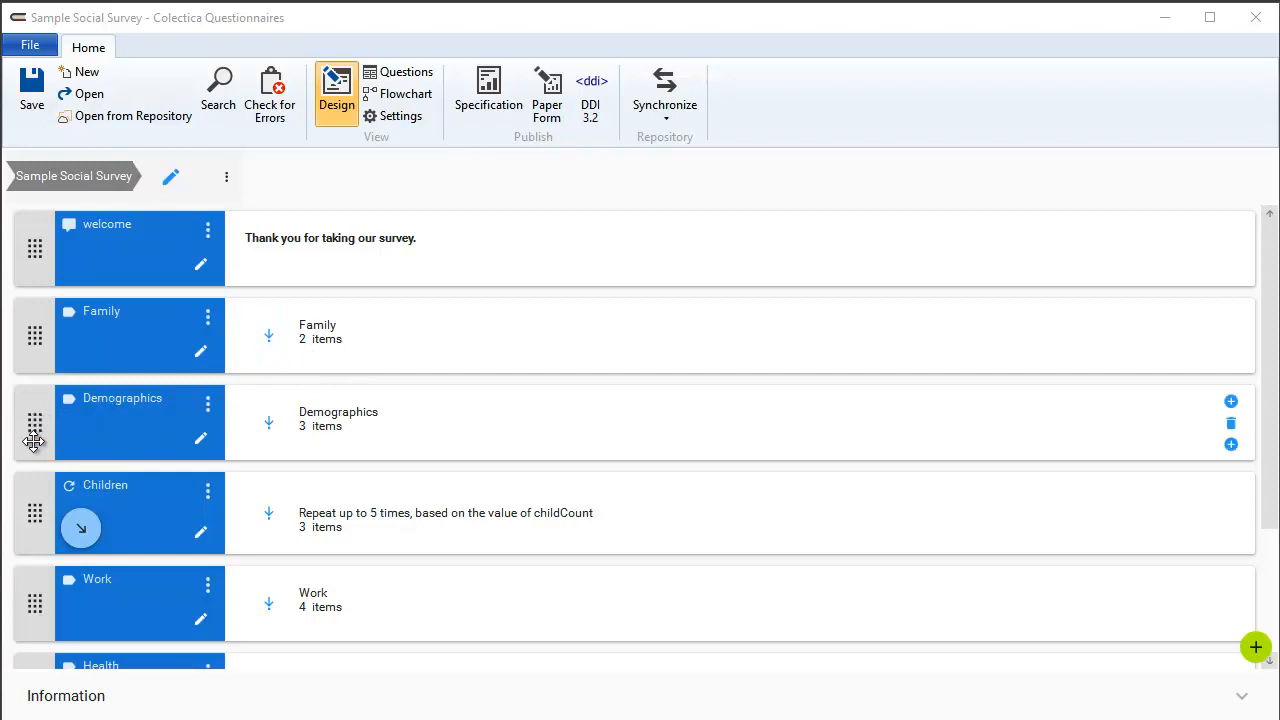
- Move the Demographics section above the Family section, and view the questions inside the Family section before returning to the survey's main level
{"action": "left_click_drag", "start_coordinate": [34, 429], "coordinate": [27, 312]}
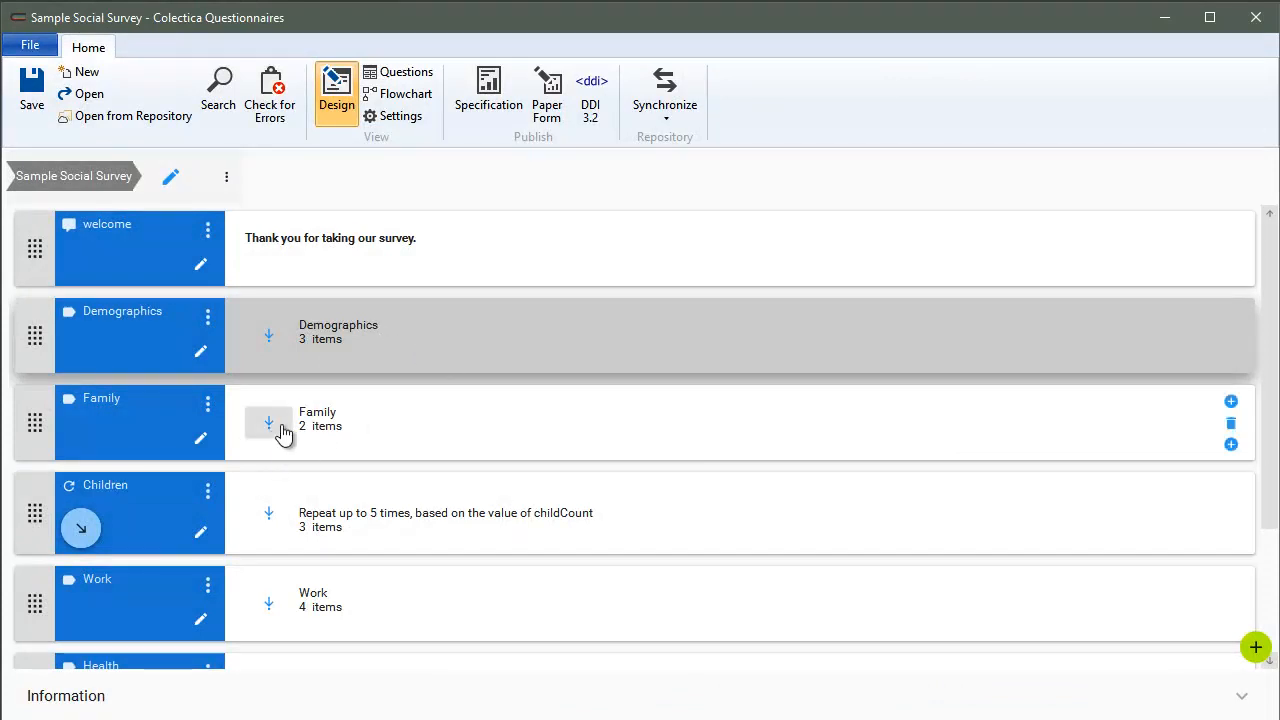
{"action": "mouse_move", "coordinate": [83, 530]}
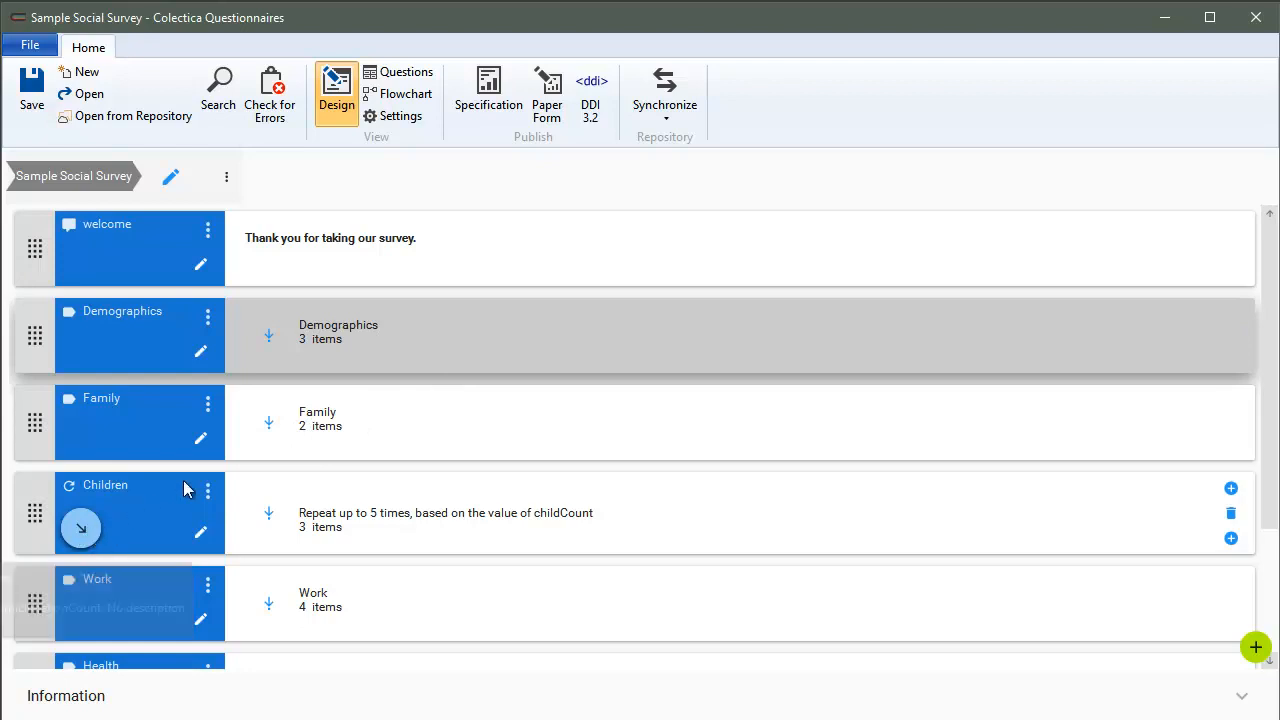
{"action": "left_click", "coordinate": [268, 422]}
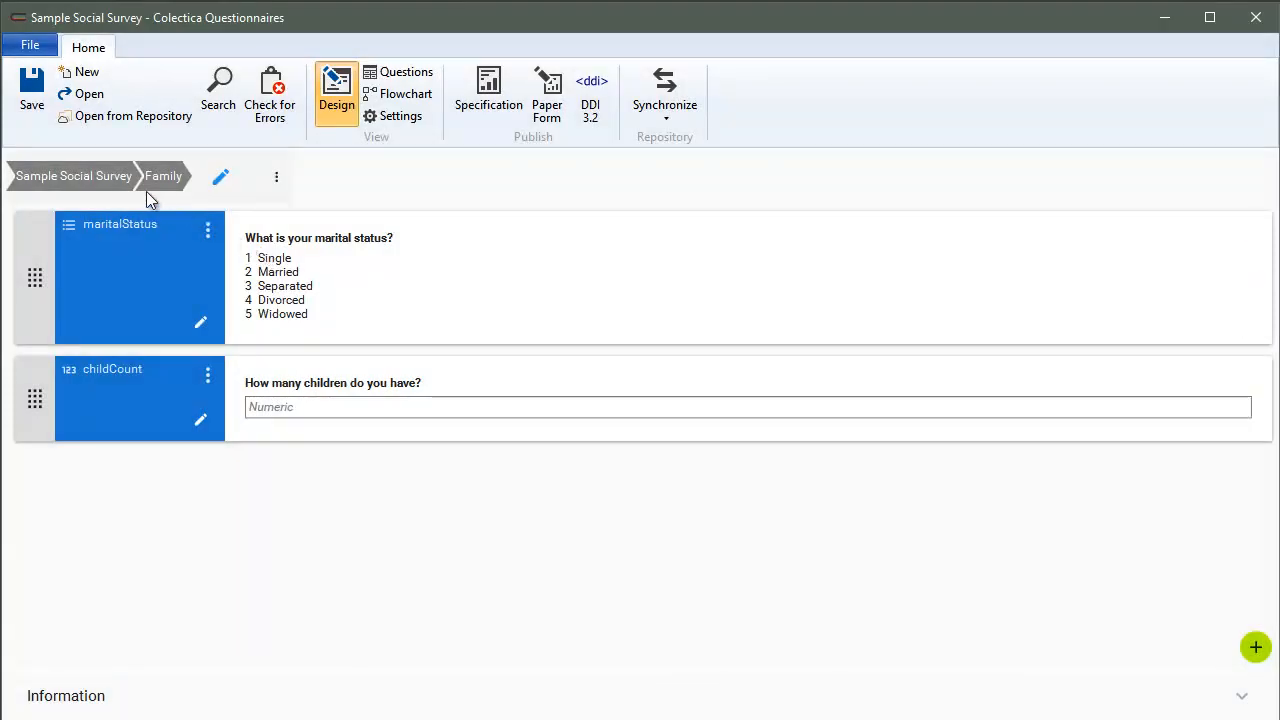
{"action": "left_click", "coordinate": [102, 184]}
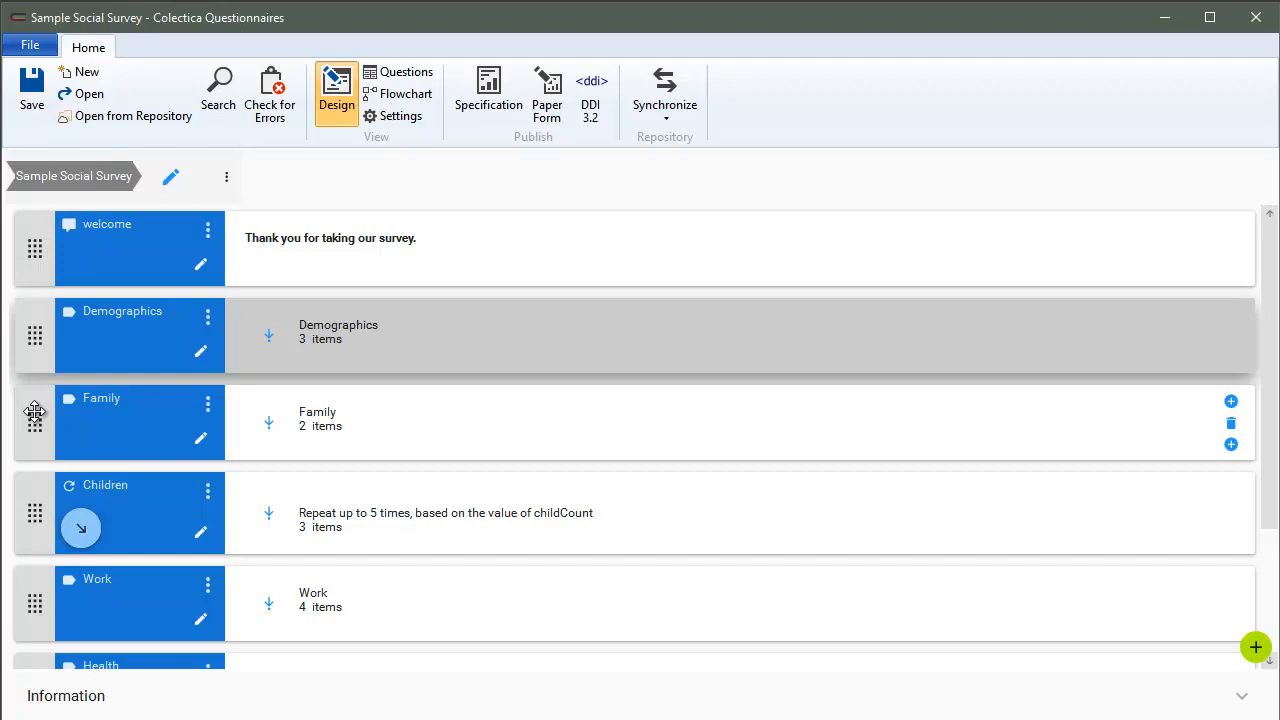
- Try to move the Family section below the Children section, and decline to continue the move
{"action": "left_click_drag", "start_coordinate": [35, 412], "coordinate": [26, 563]}
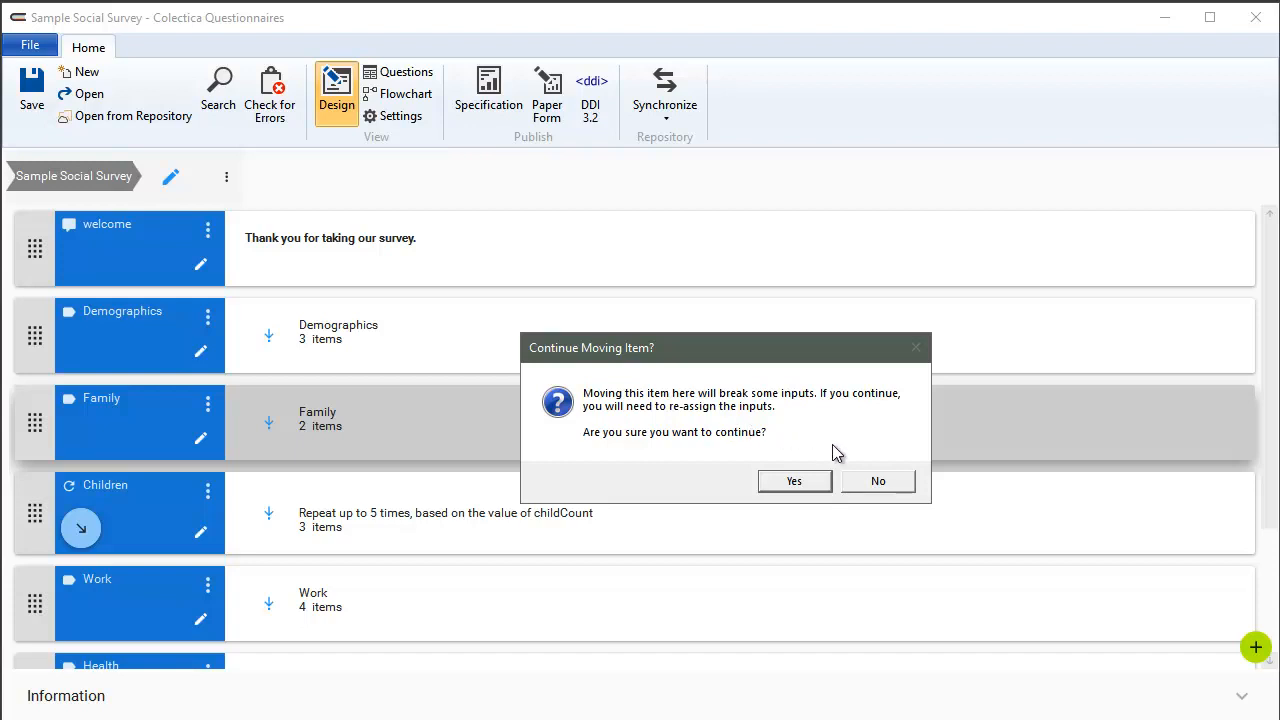
{"action": "left_click", "coordinate": [880, 482]}
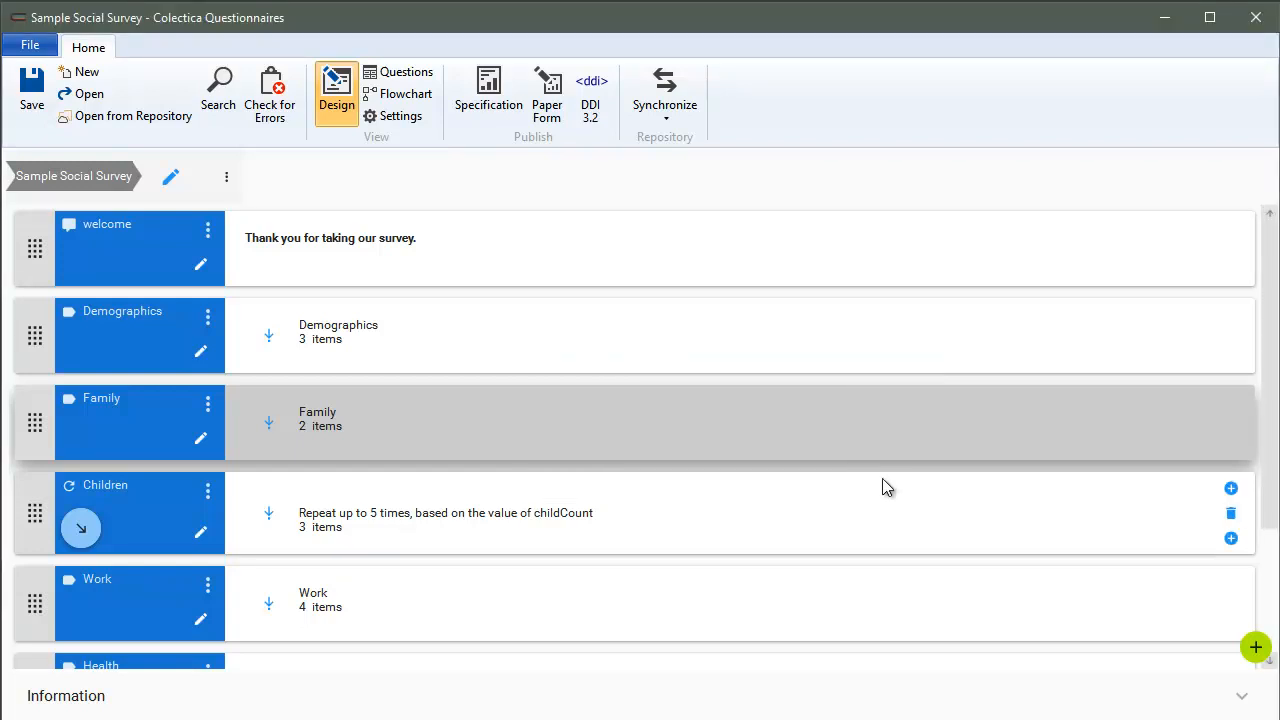
- In the Demographics section, move the sex question below country, restore the original order, and return to the survey's main level
{"action": "left_click", "coordinate": [270, 338]}
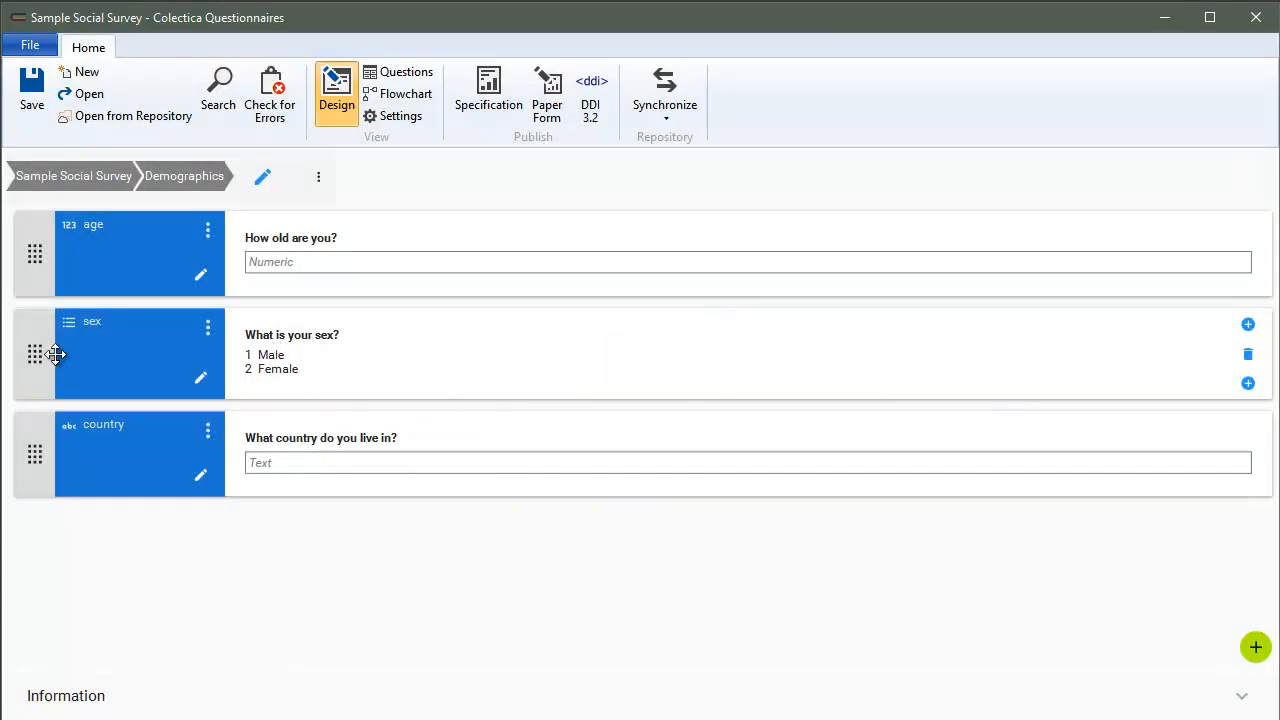
{"action": "left_click_drag", "start_coordinate": [40, 353], "coordinate": [38, 478]}
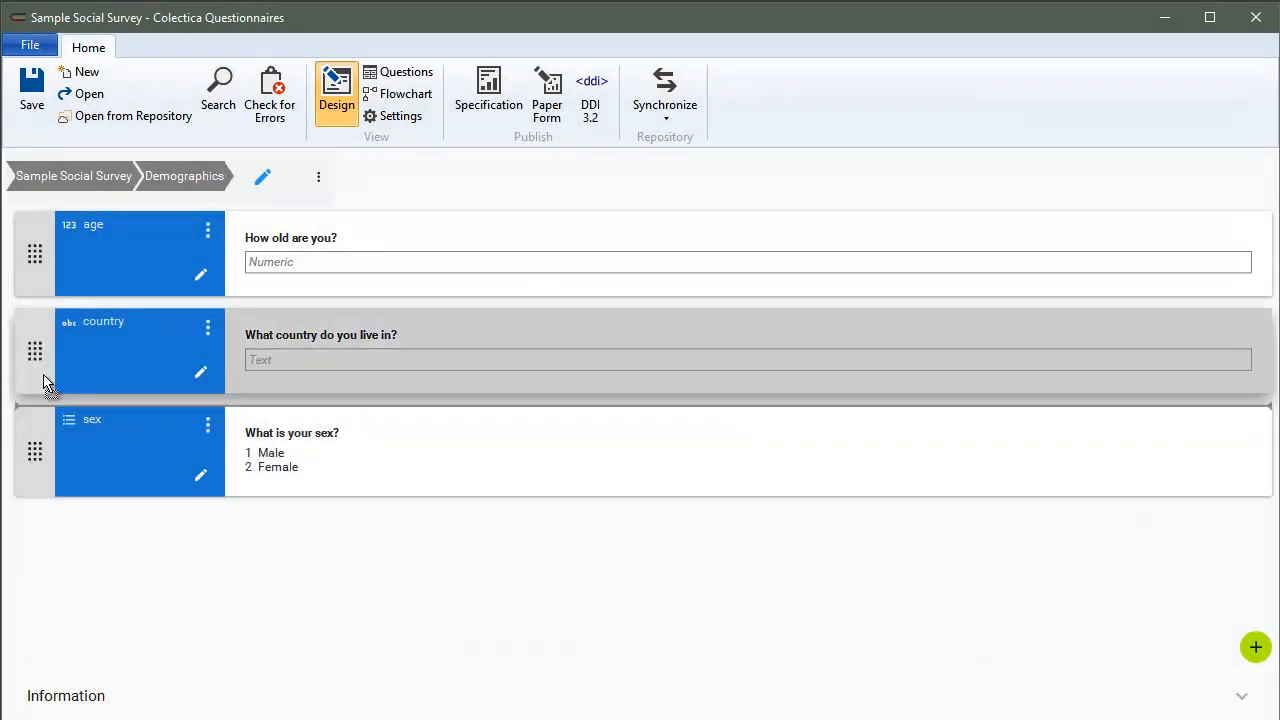
{"action": "left_click_drag", "start_coordinate": [49, 377], "coordinate": [46, 497]}
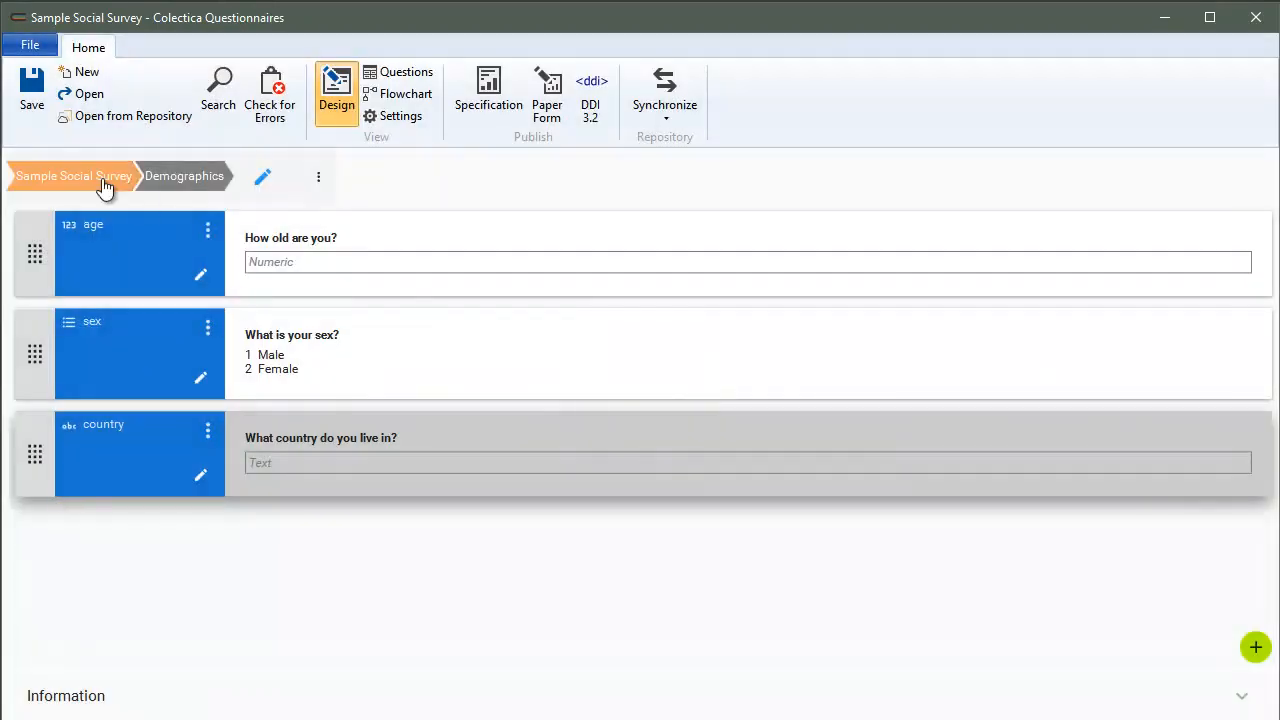
{"action": "left_click", "coordinate": [83, 180]}
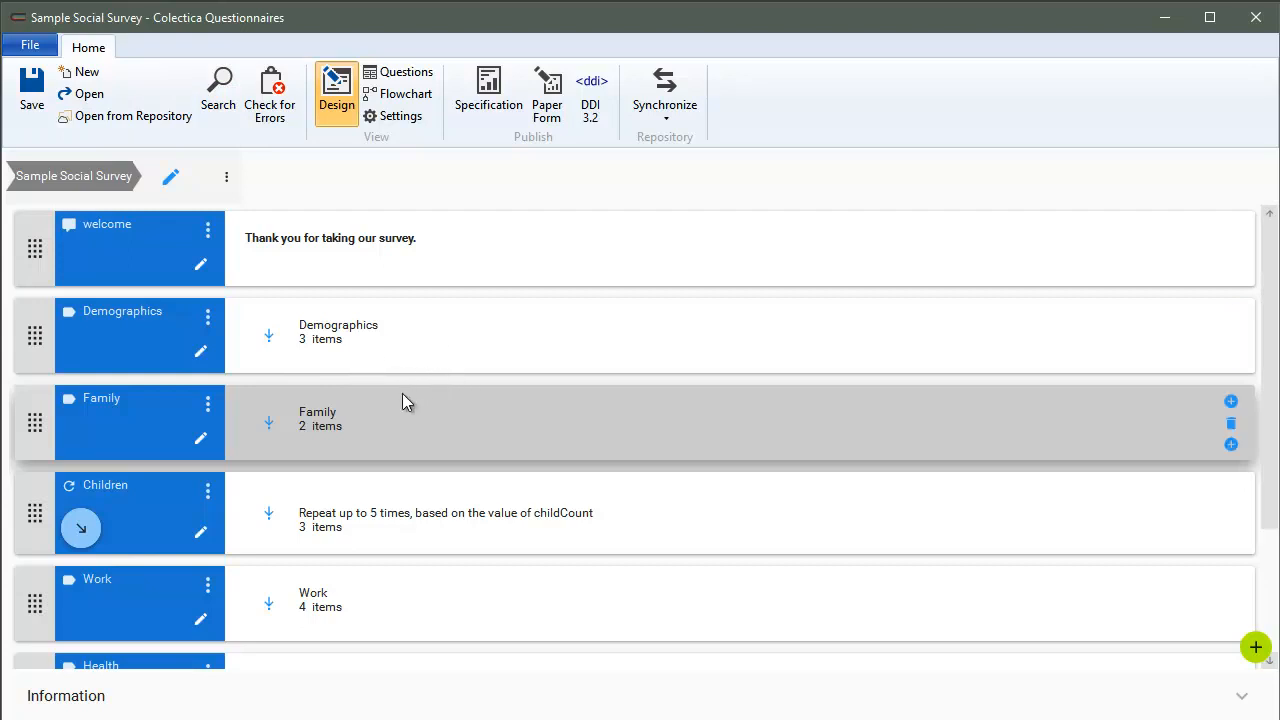
- Search the questionnaire for "commute", go to the timeUse question from the "Afternoon commute" result, and collapse the results
{"action": "scroll", "coordinate": [436, 545], "scroll_direction": "down", "scroll_amount": 3}
{"action": "scroll", "coordinate": [435, 543], "scroll_direction": "up", "scroll_amount": 3}
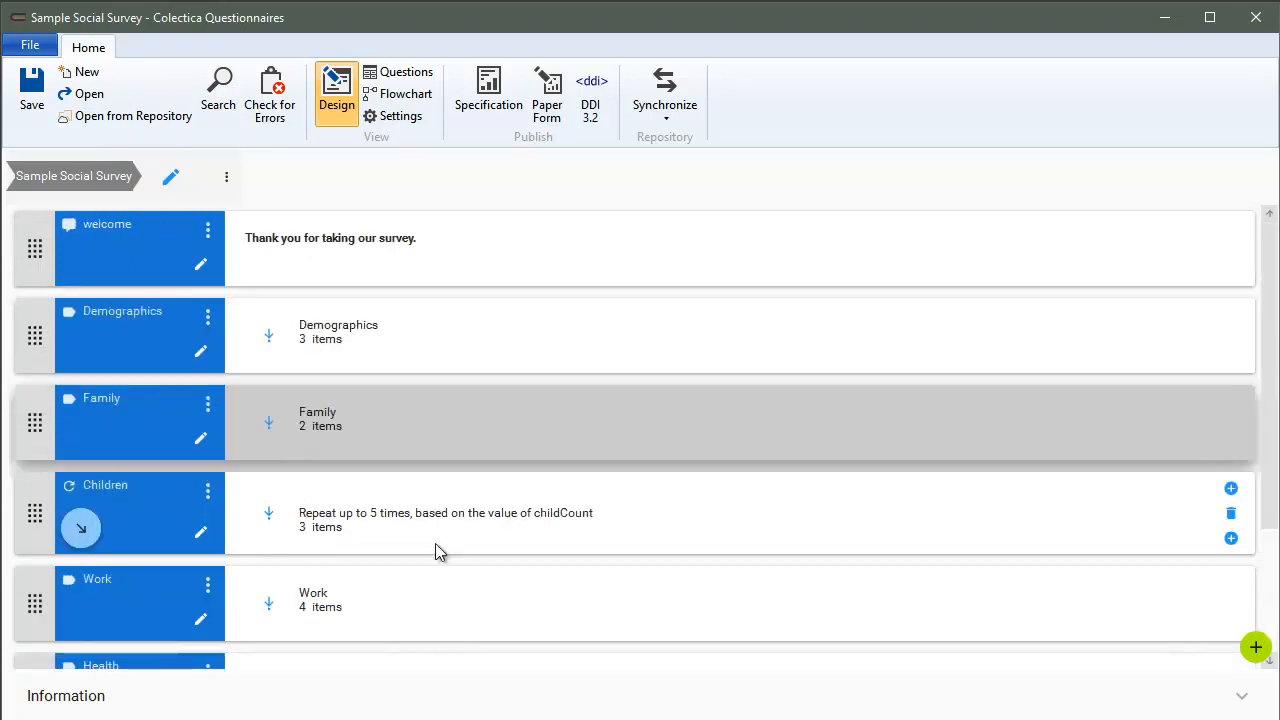
{"action": "left_click", "coordinate": [229, 112]}
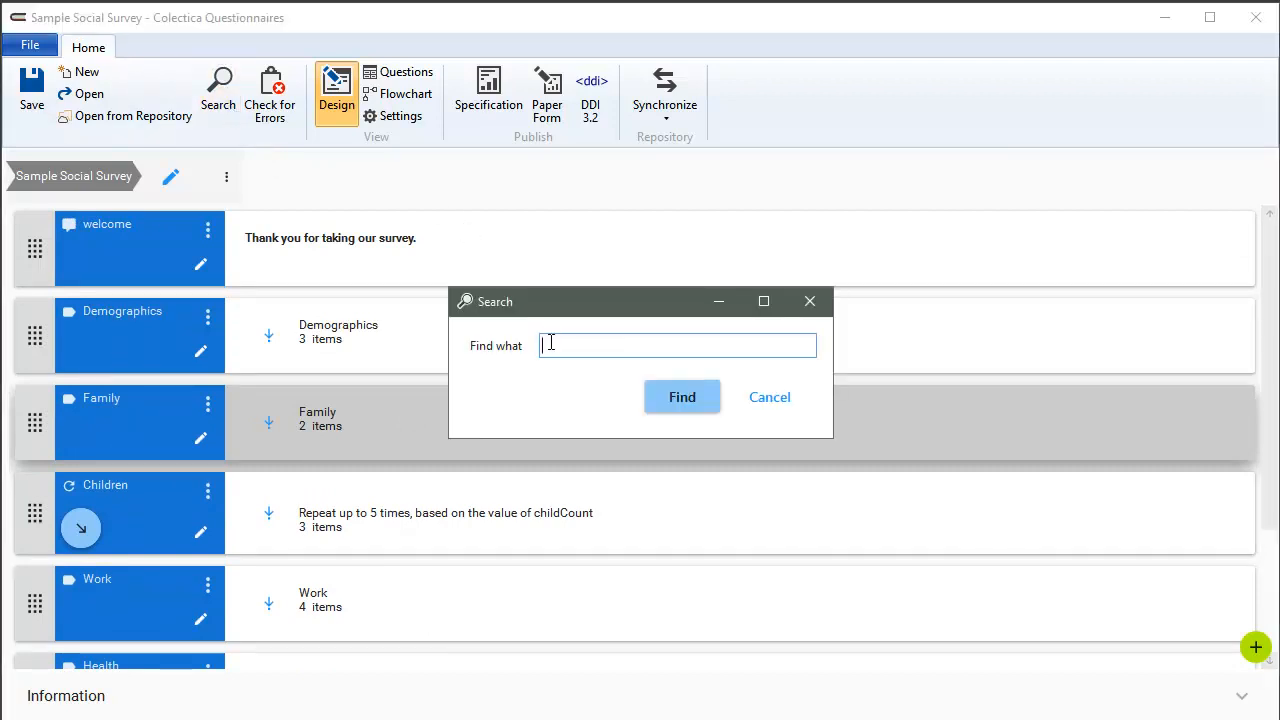
{"action": "type", "text": "commute"}
{"action": "key", "text": "Return"}
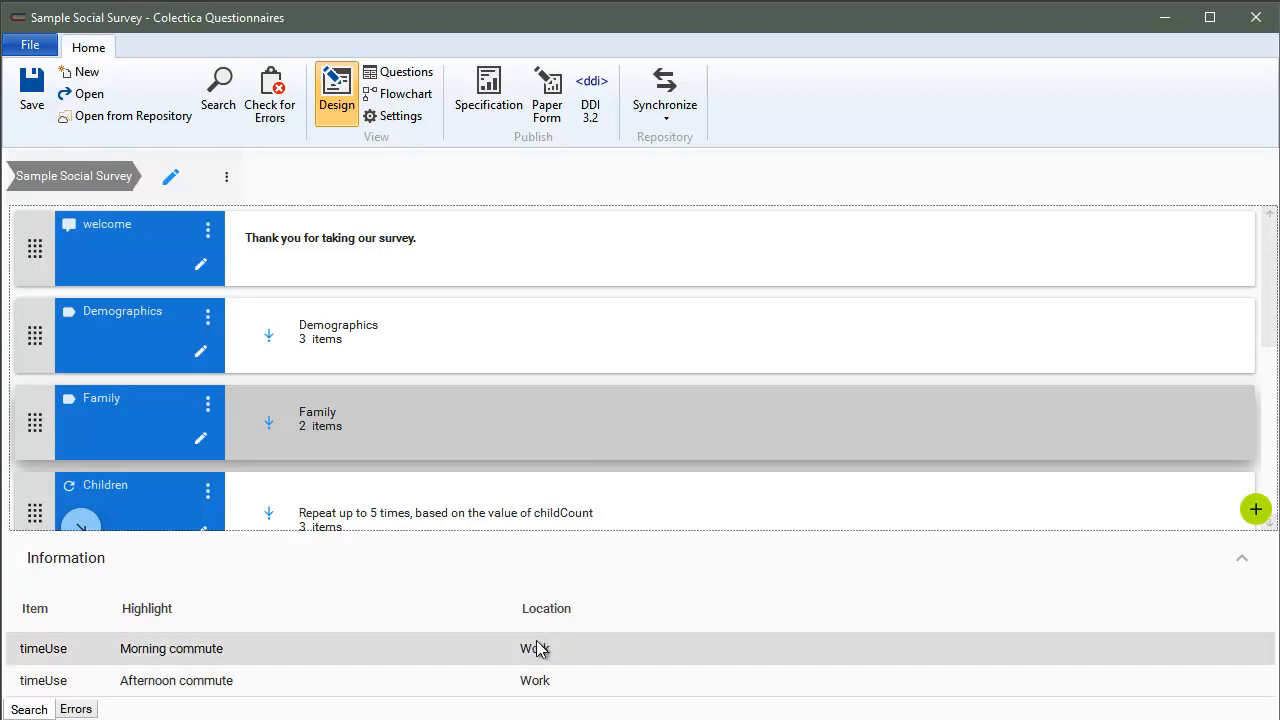
{"action": "double_click", "coordinate": [268, 690]}
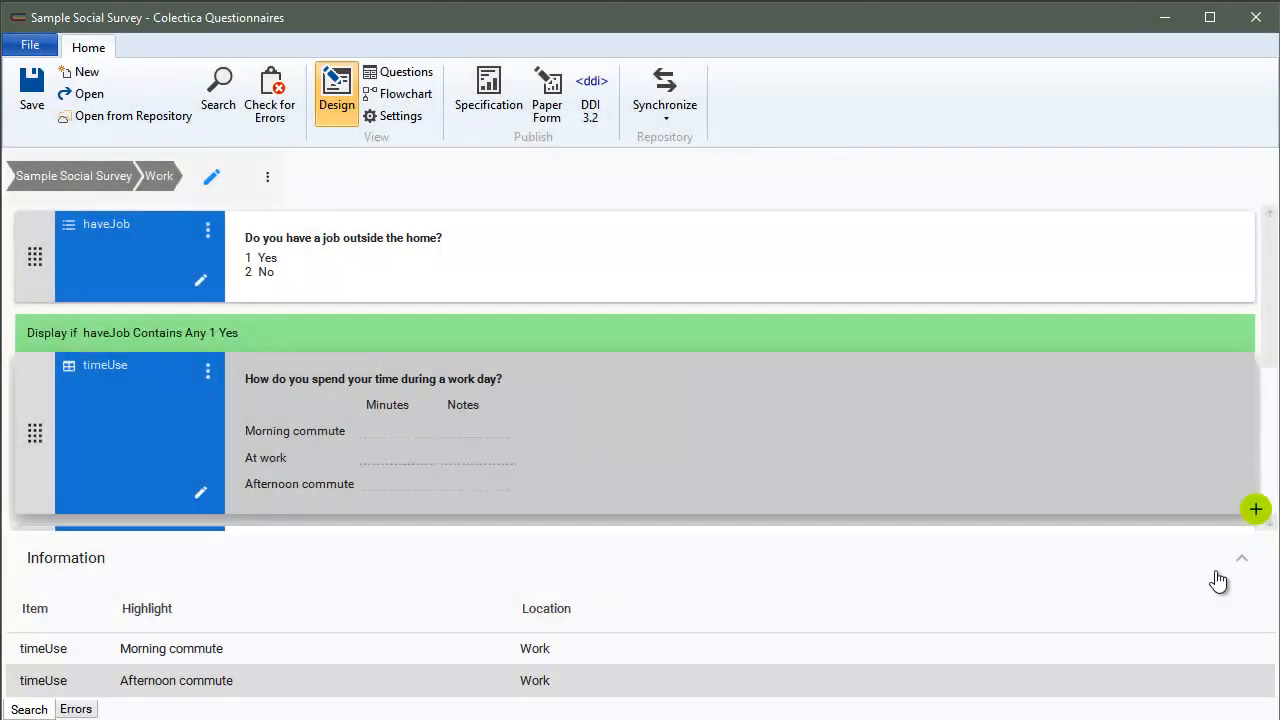
{"action": "left_click", "coordinate": [1238, 568]}
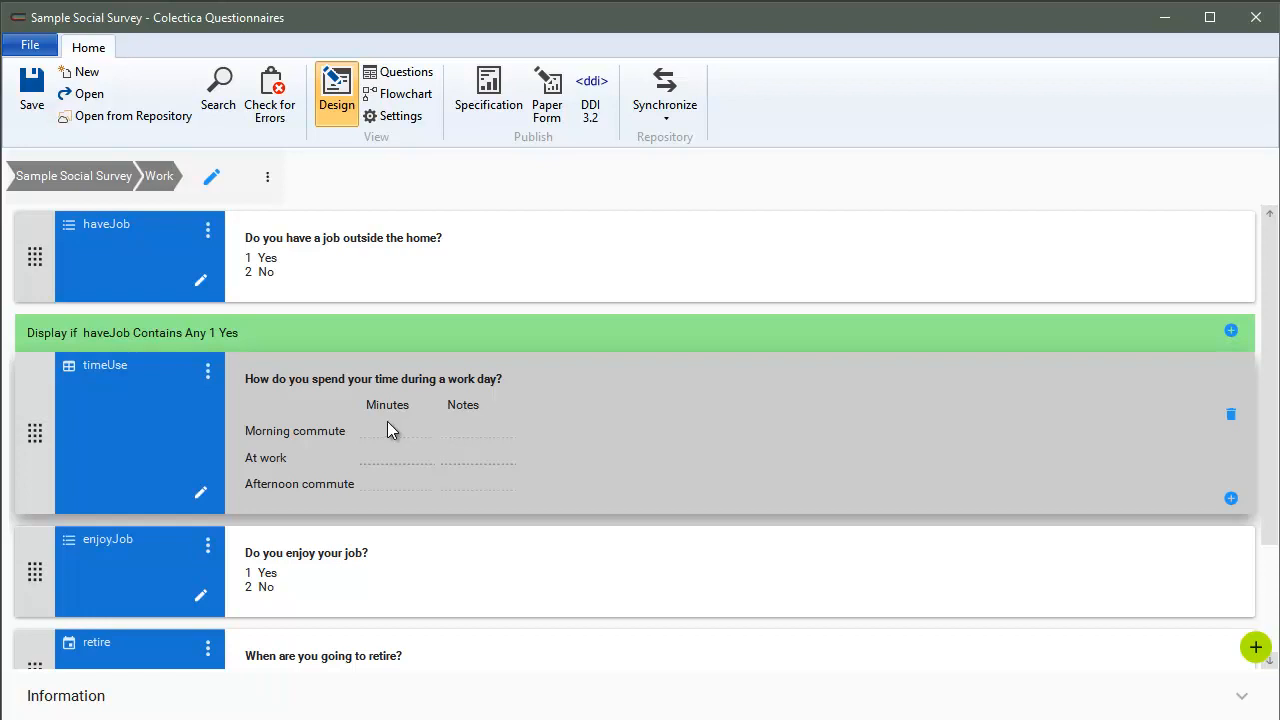
- Add a new computation to the Demographics section of the survey
{"action": "left_click", "coordinate": [88, 180]}
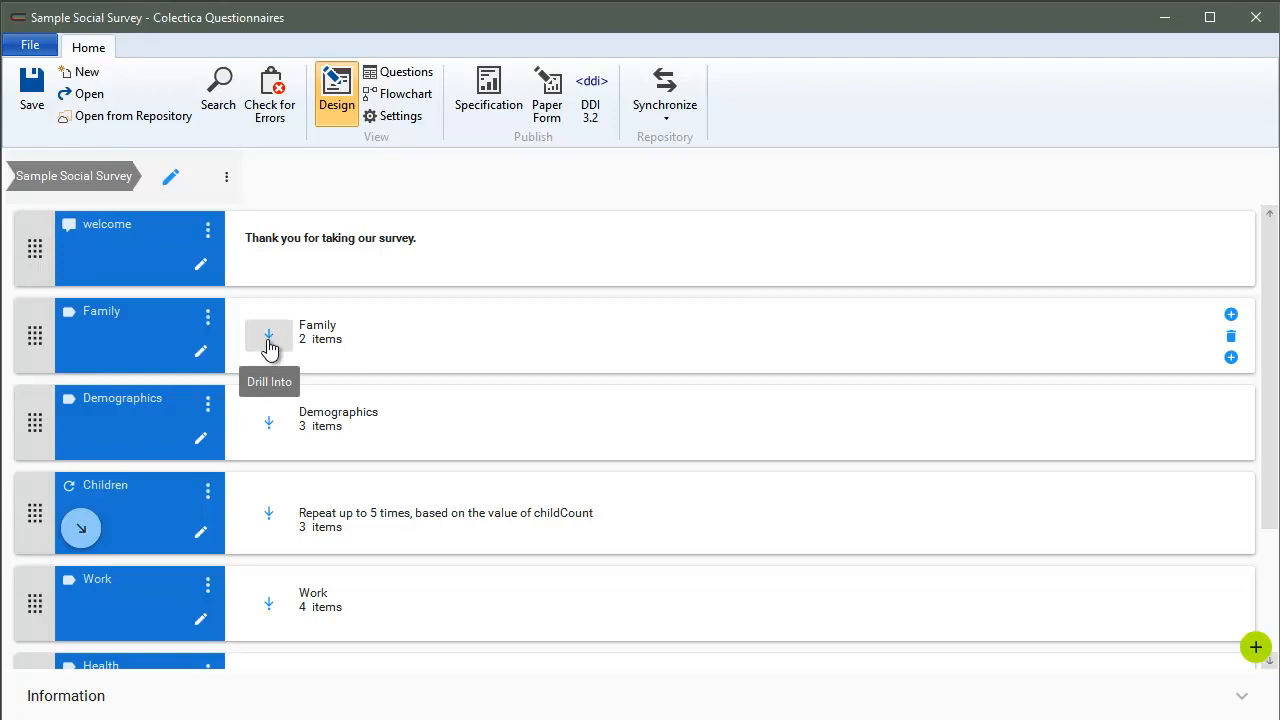
{"action": "left_click", "coordinate": [265, 428]}
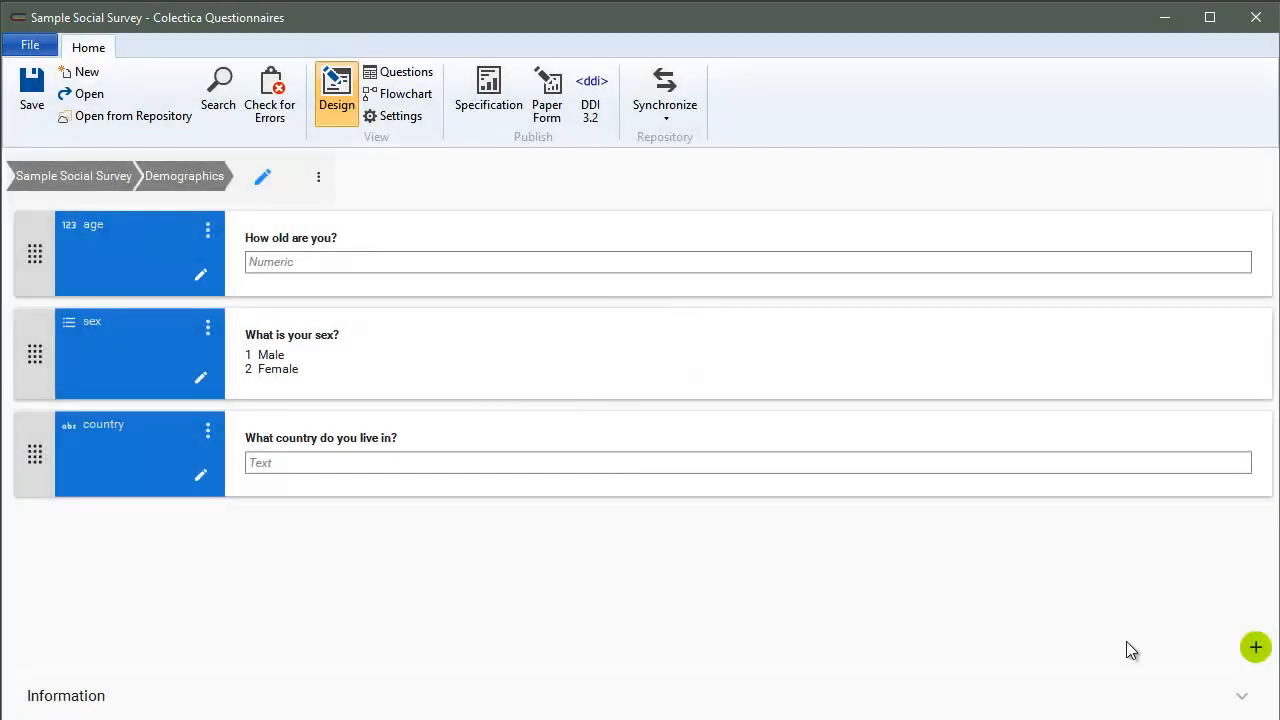
{"action": "left_click", "coordinate": [1255, 650]}
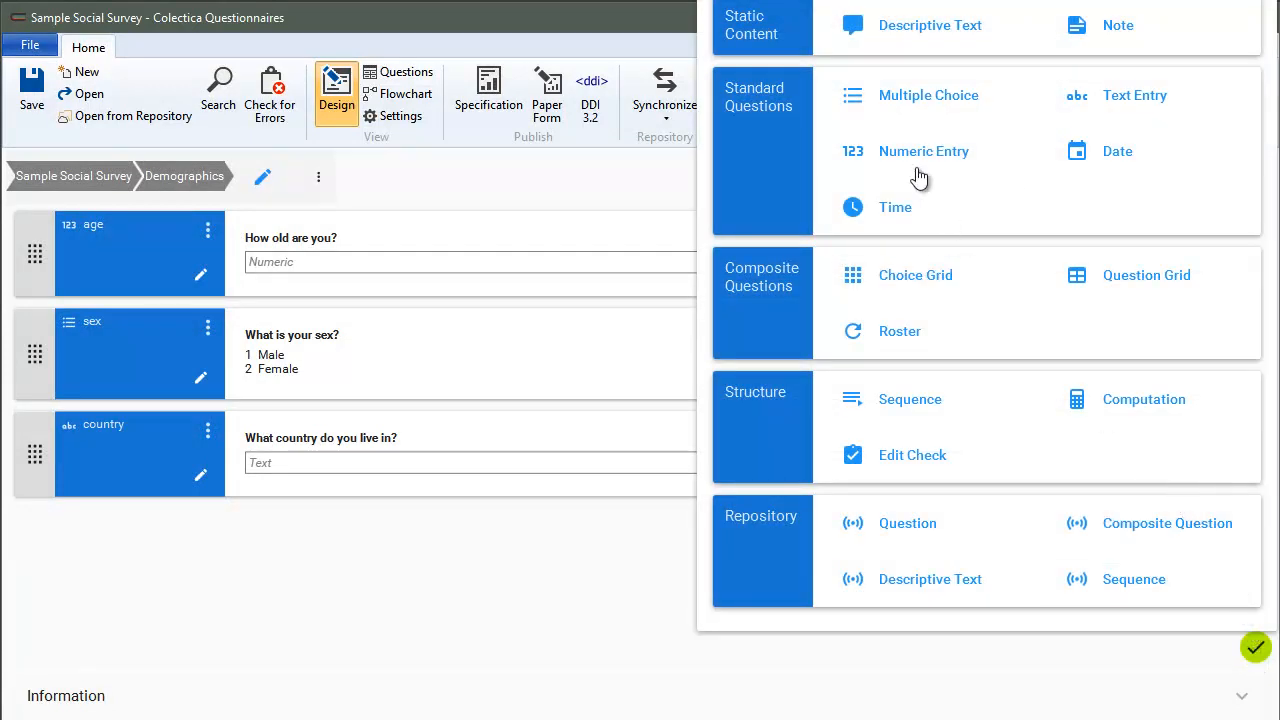
{"action": "left_click", "coordinate": [1088, 416]}
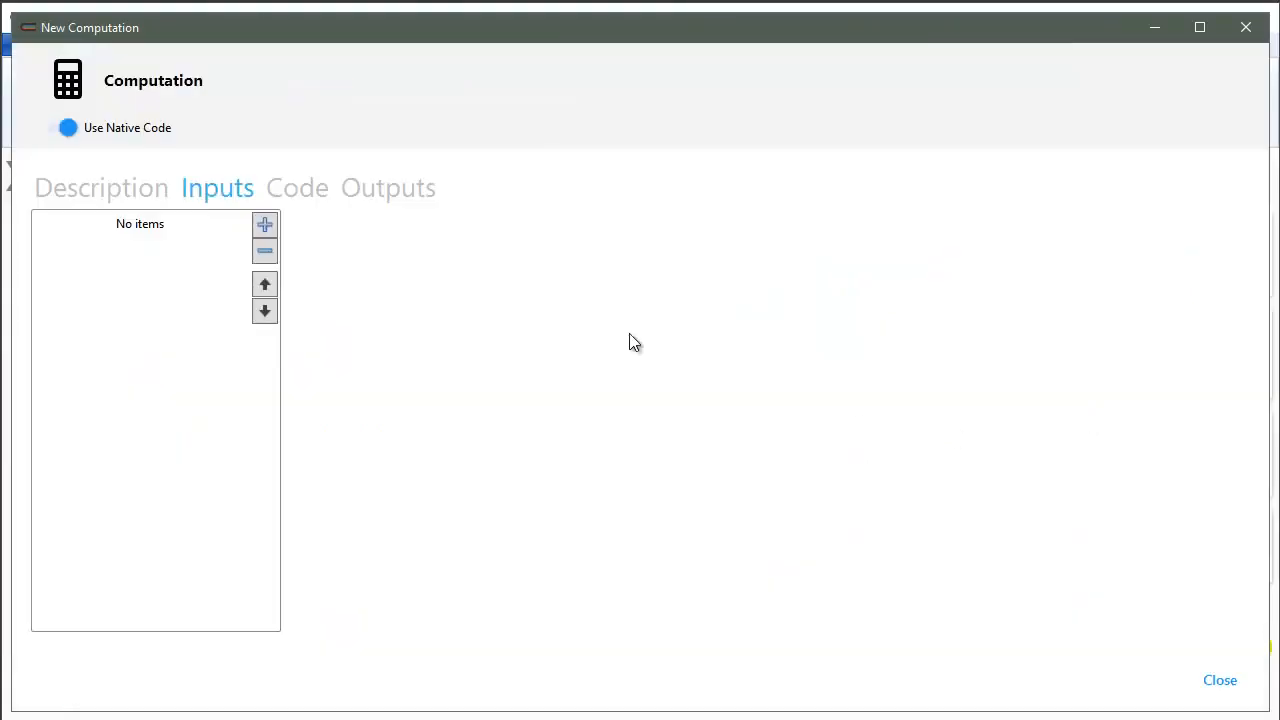
- Add the age question ("How old are you?") as an input of the new computation
{"action": "left_click", "coordinate": [265, 225]}
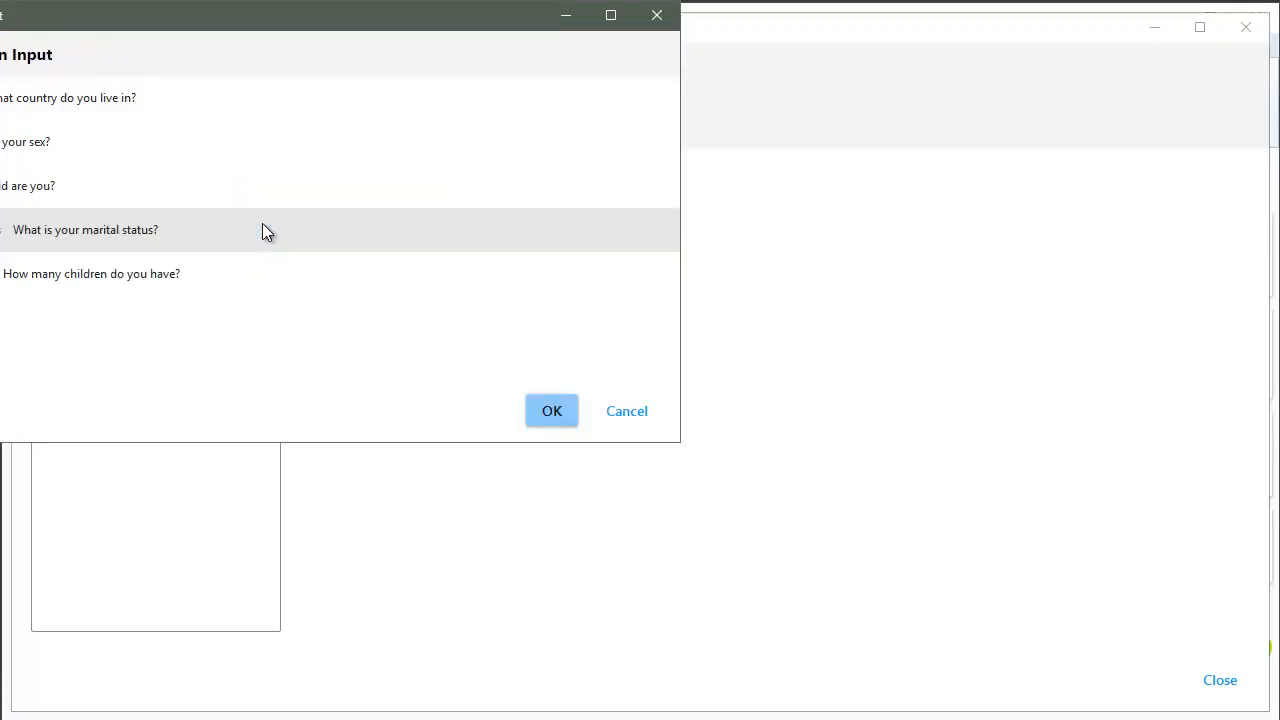
{"action": "left_click", "coordinate": [118, 191]}
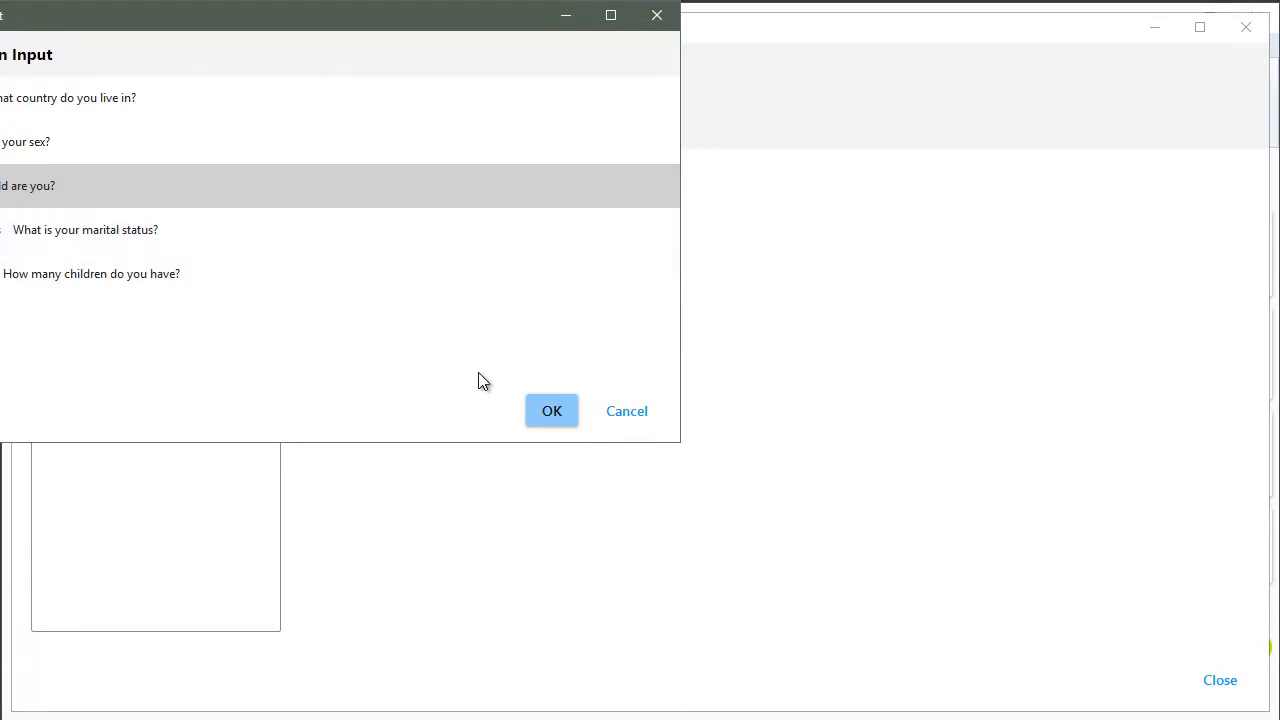
{"action": "left_click", "coordinate": [552, 413]}
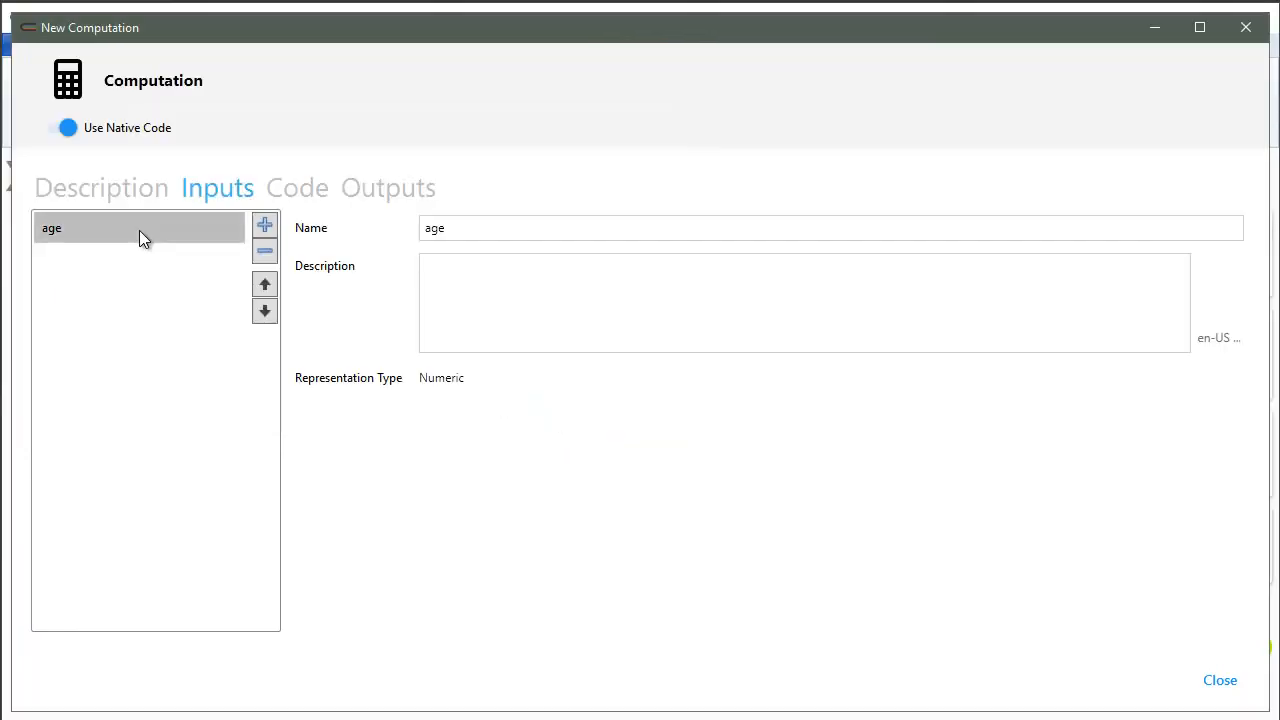
- Enter the computation's code as {{dogYears}} := {{age}} / 7
{"action": "left_click", "coordinate": [296, 190]}
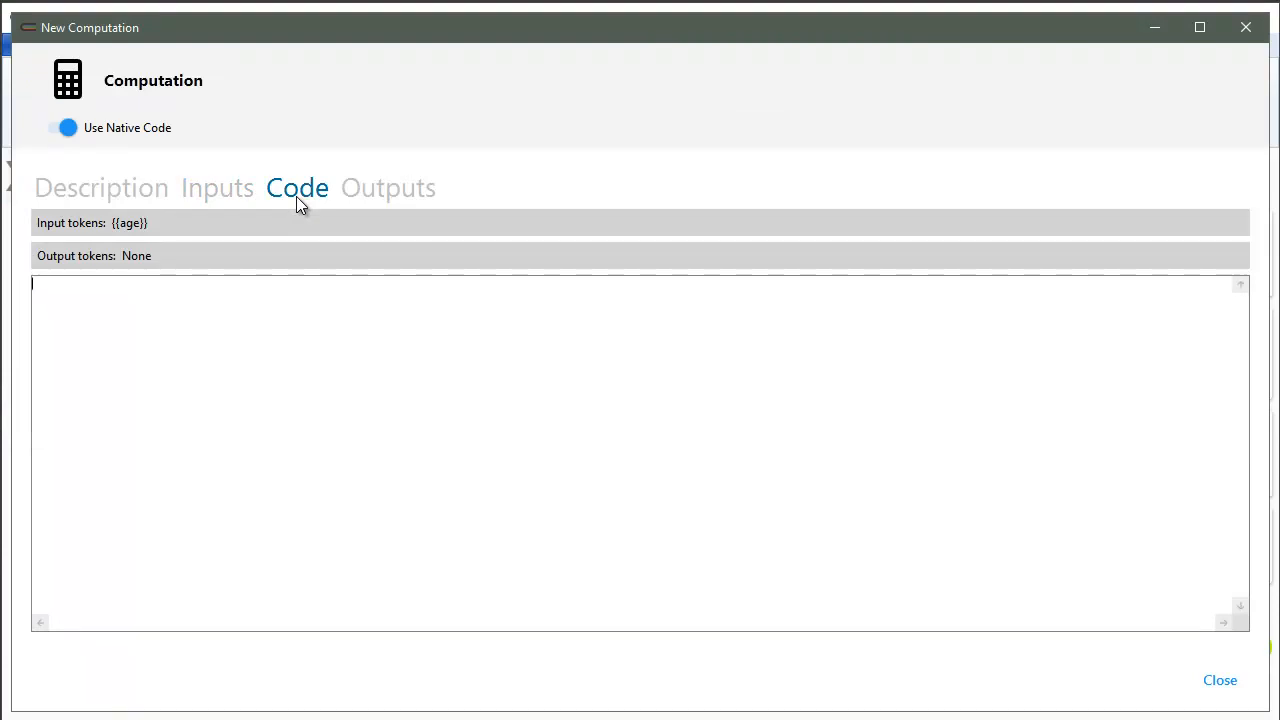
{"action": "left_click", "coordinate": [246, 308]}
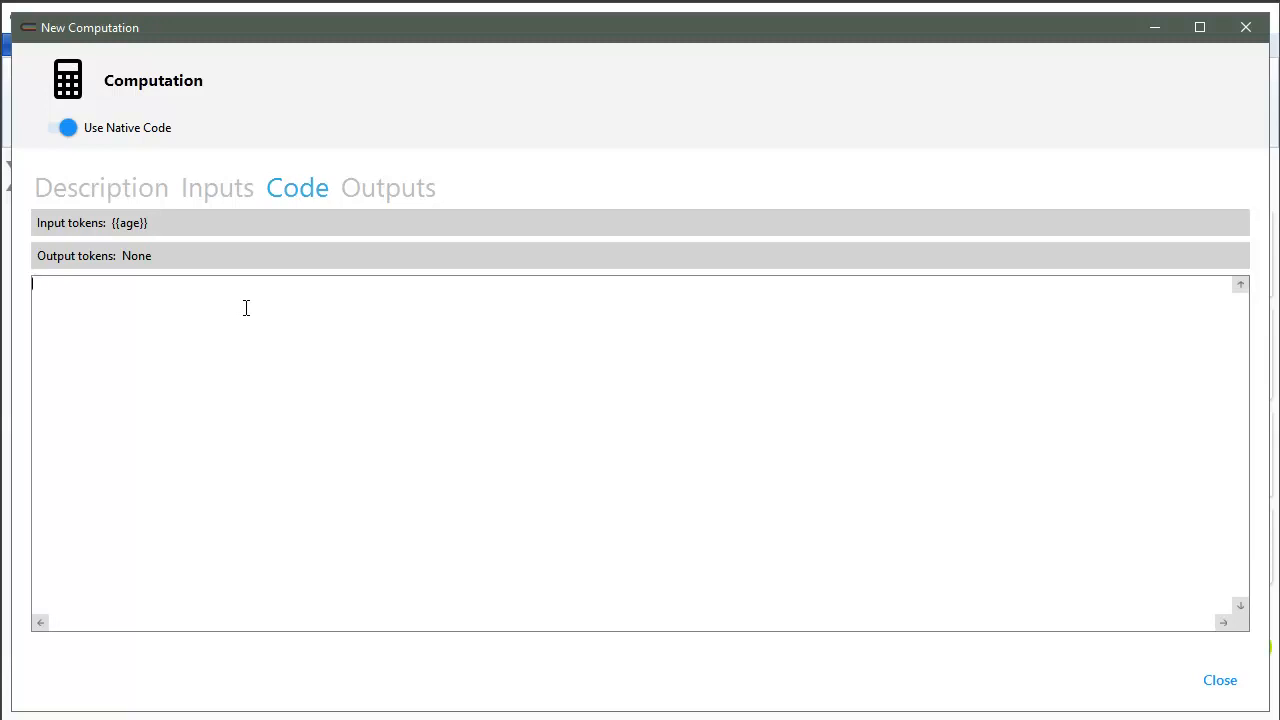
{"action": "type", "text": "{{dog}}ears}} := {{age}} / 7"}
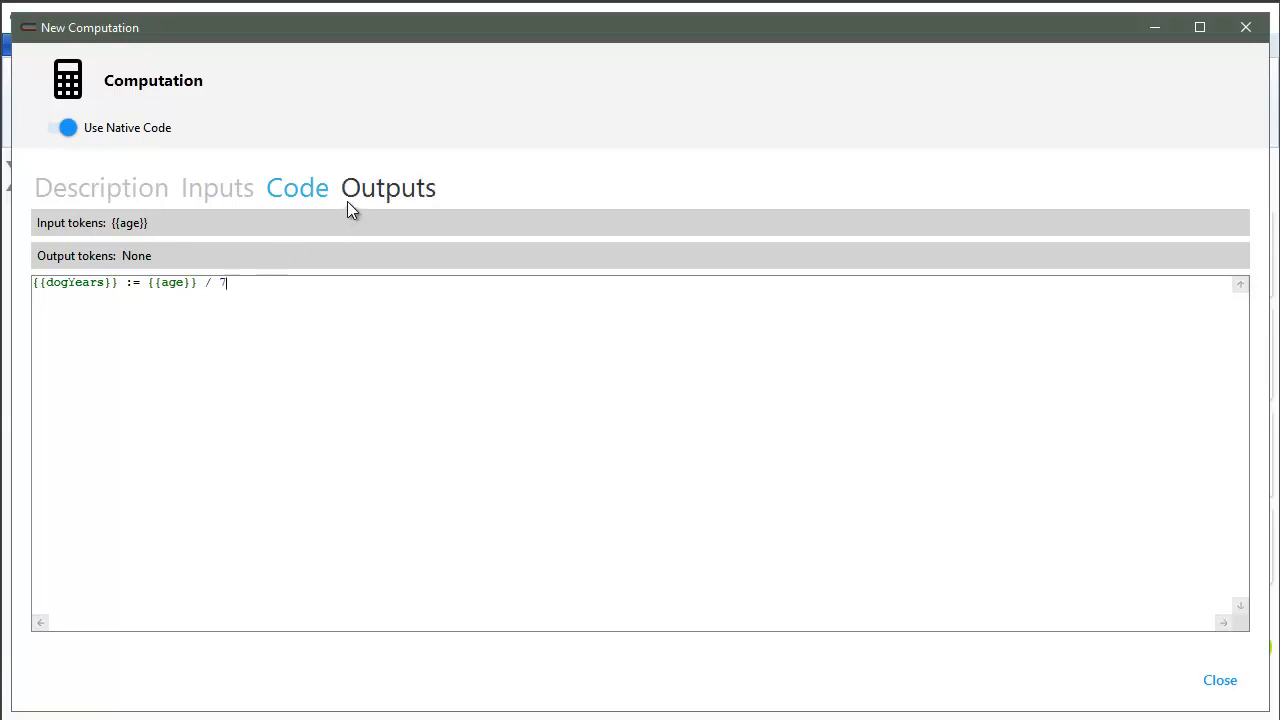
{"action": "double_click", "coordinate": [80, 283]}
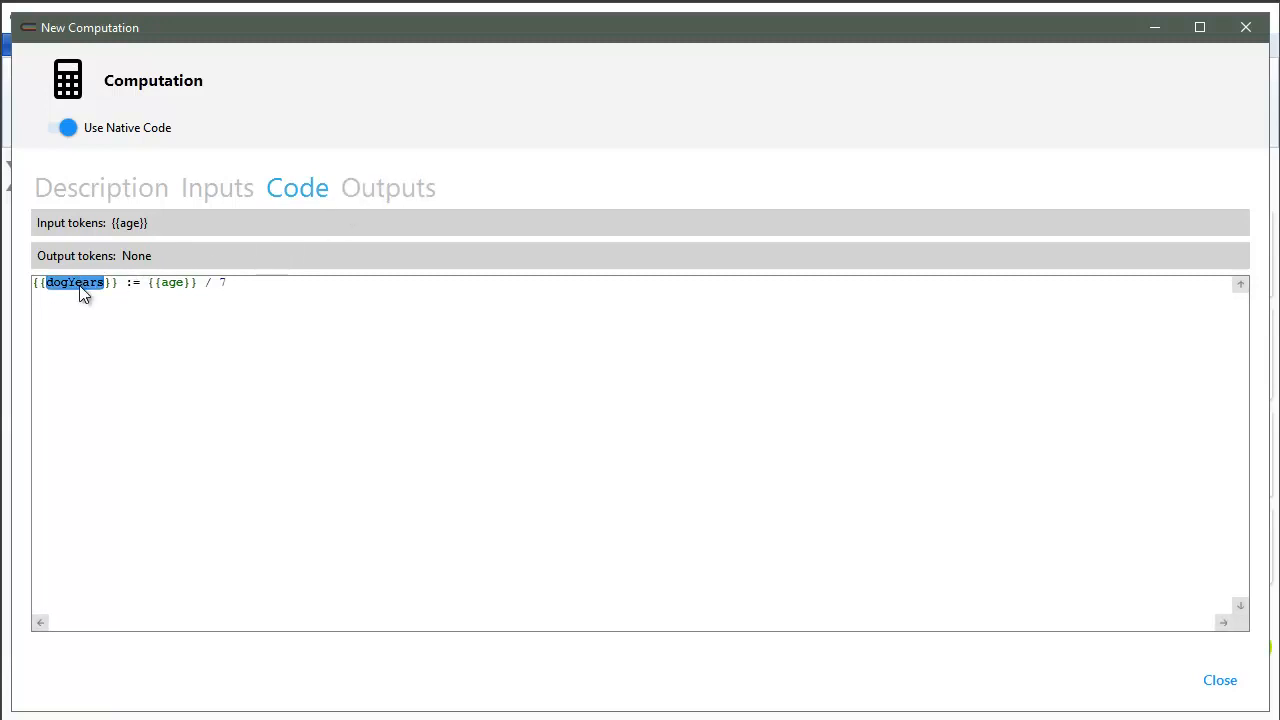
{"action": "left_click", "coordinate": [149, 292]}
- Add an output named dogYears to the computation with the Numeric representation type
{"action": "left_click", "coordinate": [367, 186]}
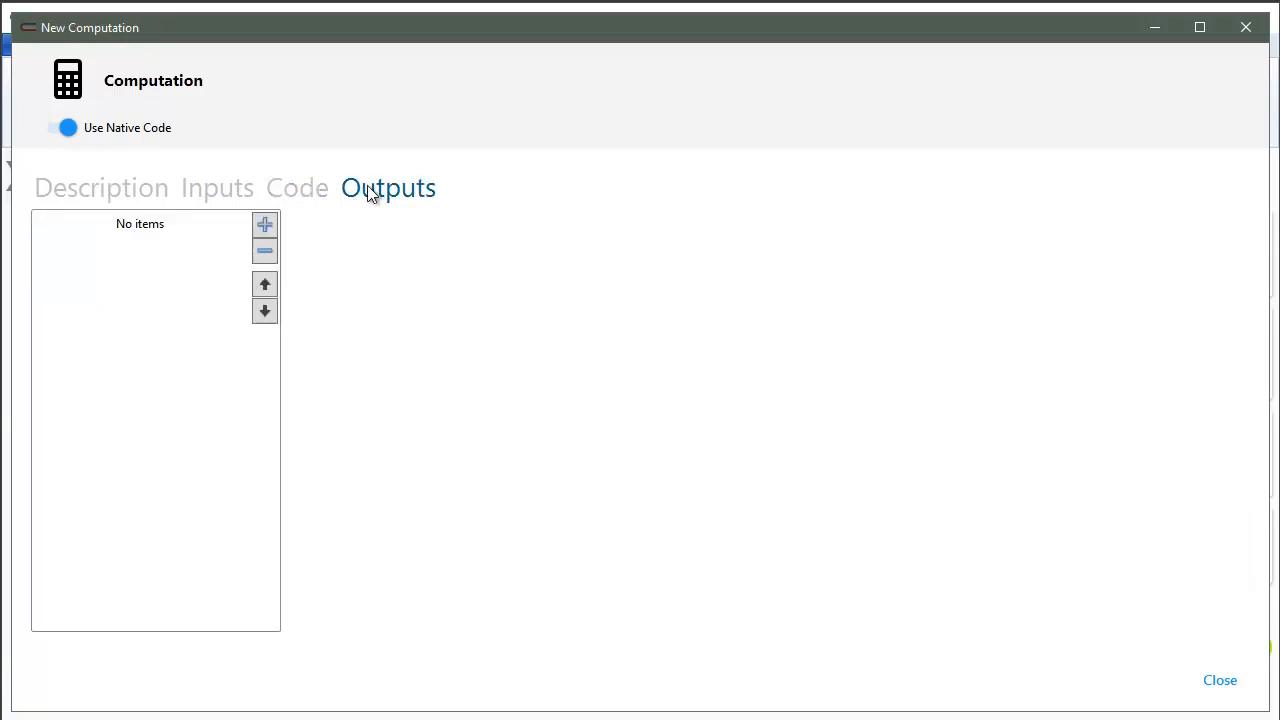
{"action": "left_click", "coordinate": [265, 224]}
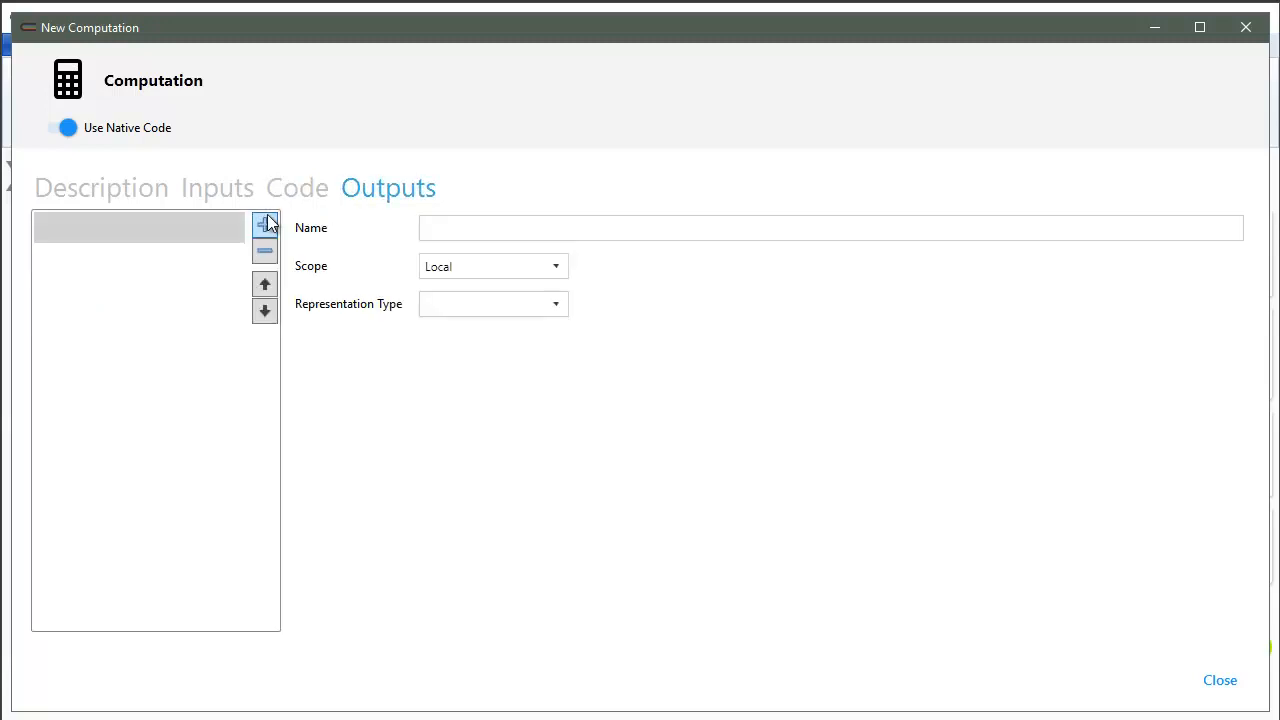
{"action": "left_click", "coordinate": [437, 226]}
{"action": "type", "text": "dog"}
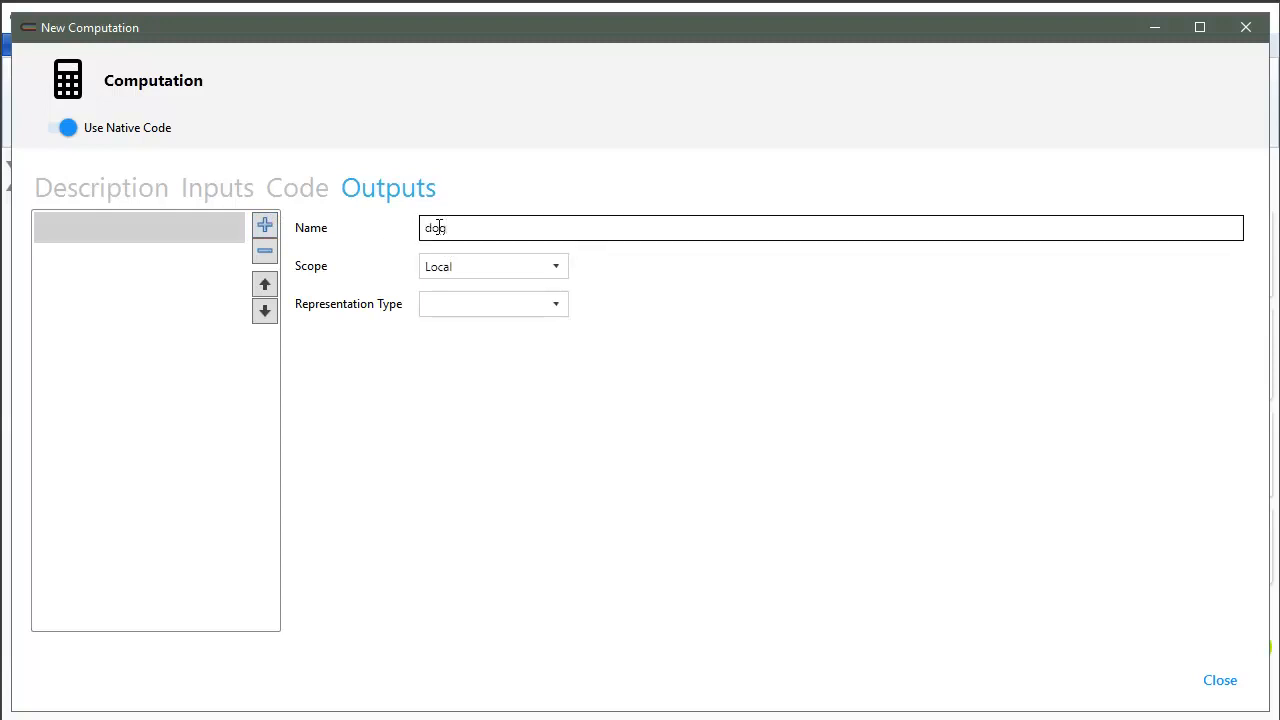
{"action": "type", "text": "Years"}
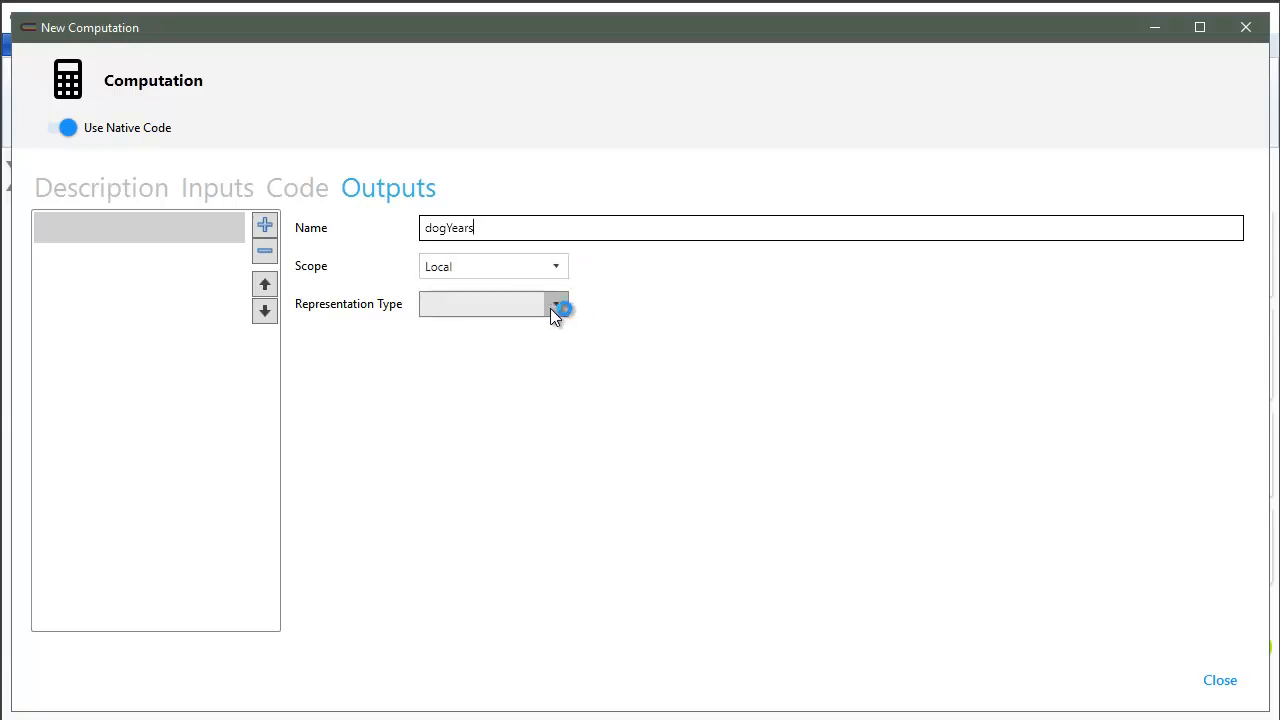
{"action": "left_click", "coordinate": [512, 306]}
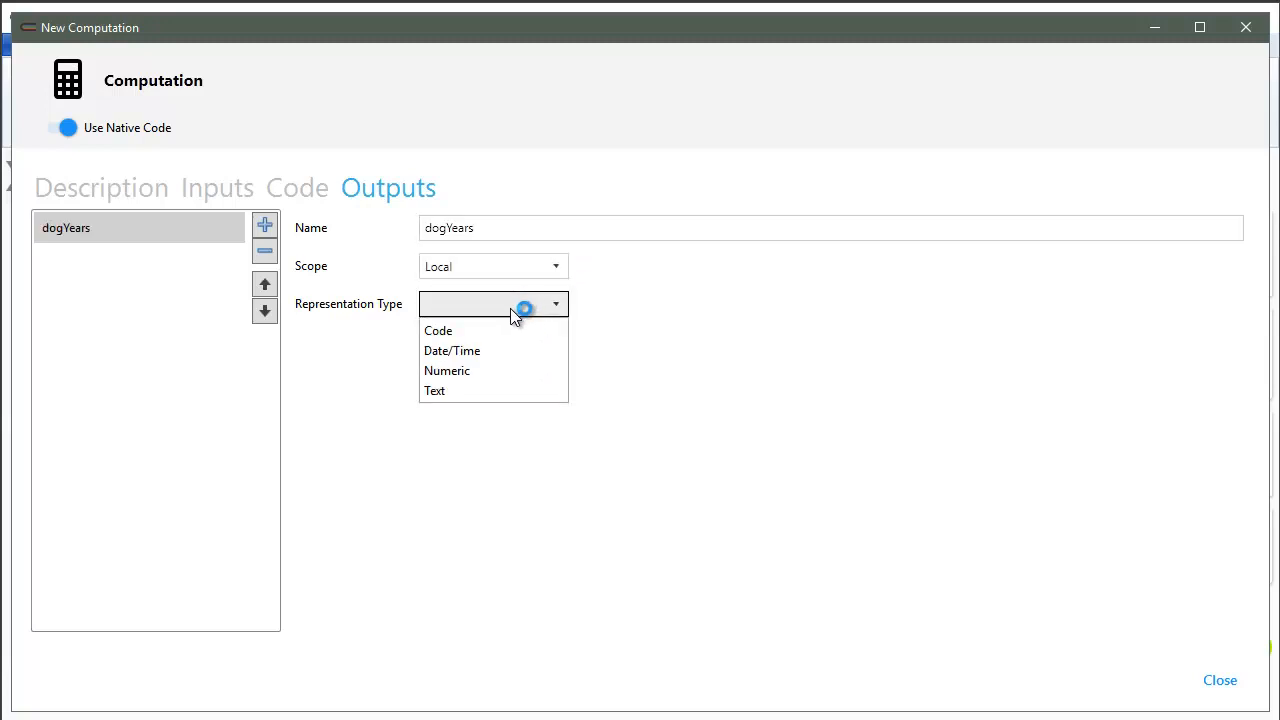
{"action": "left_click", "coordinate": [471, 368]}
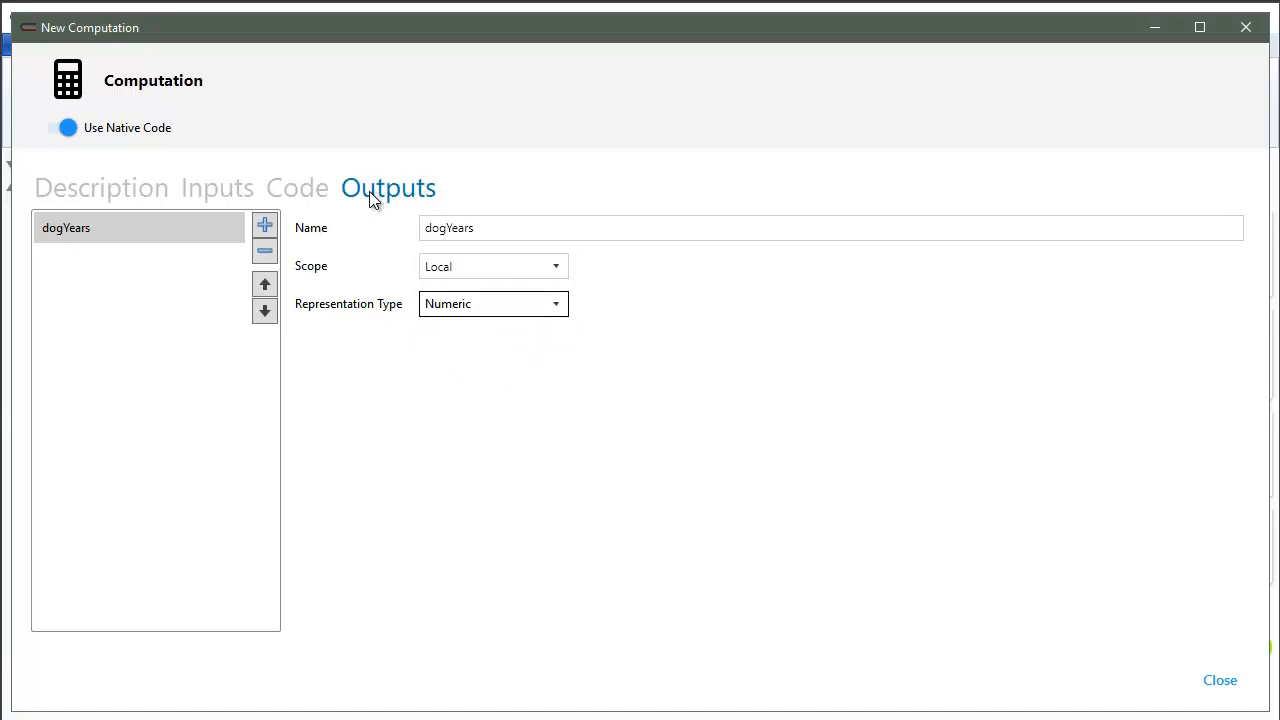
- Check the age and dogYears tokens in the computation's code, and close the computation editor
{"action": "left_click", "coordinate": [316, 198]}
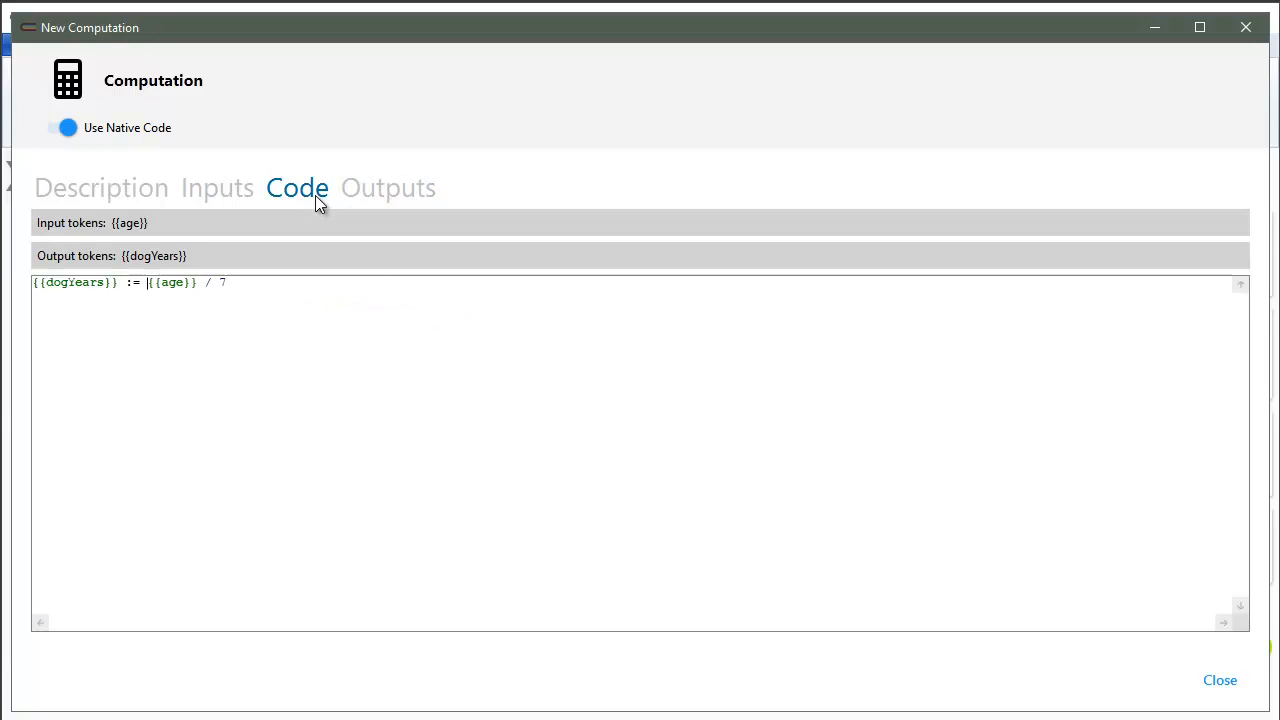
{"action": "double_click", "coordinate": [168, 284]}
{"action": "left_click", "coordinate": [190, 293]}
{"action": "double_click", "coordinate": [179, 287]}
{"action": "left_click", "coordinate": [192, 287]}
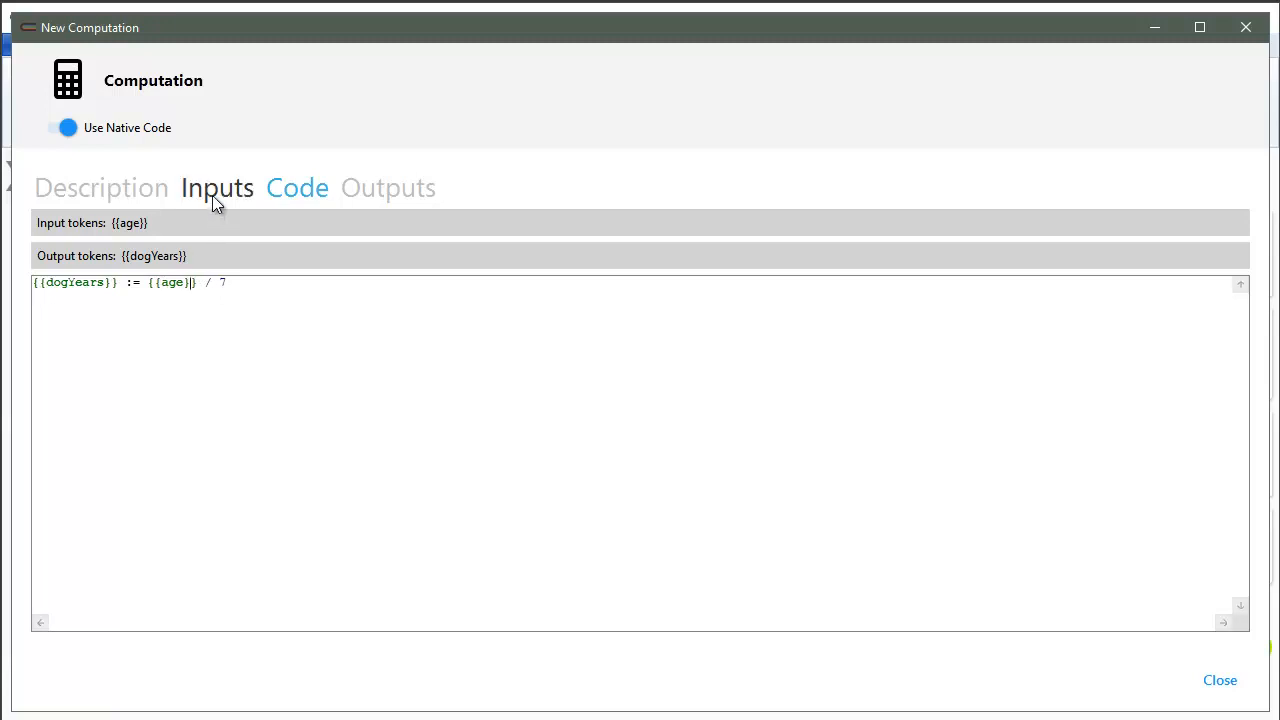
{"action": "left_click", "coordinate": [1220, 682]}
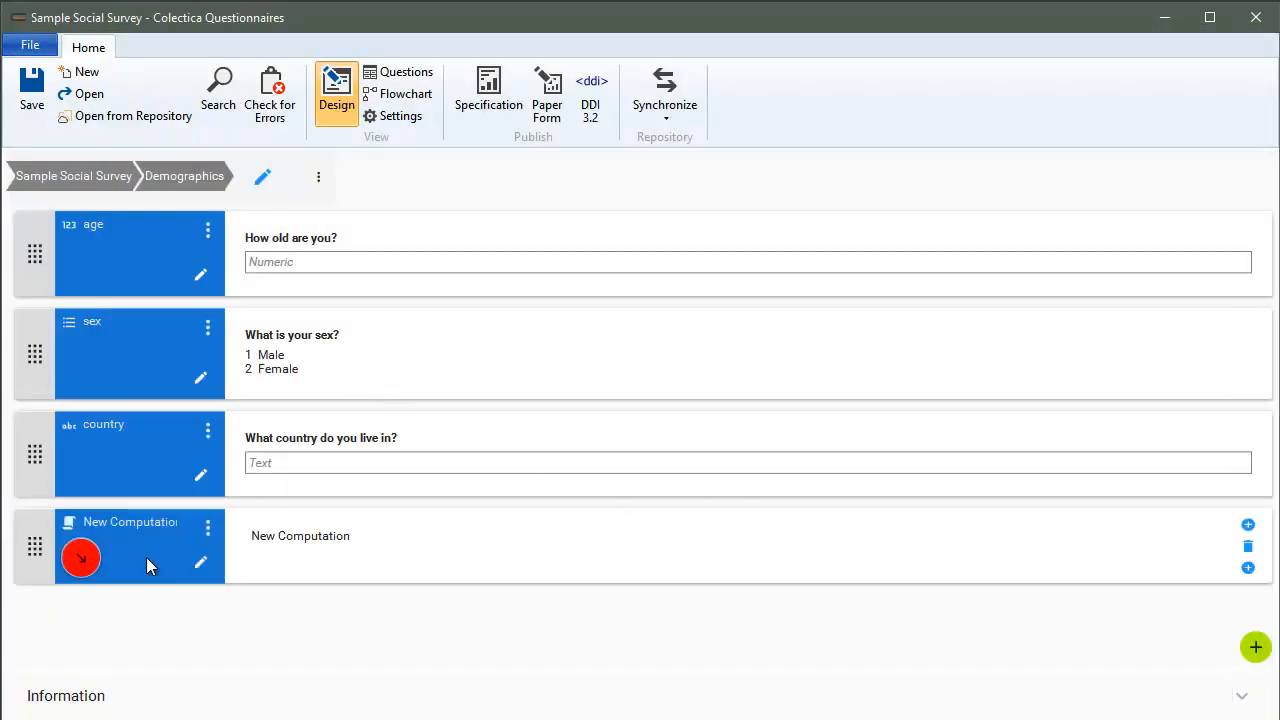
- Link the new computation's age input to the age question ("How old are you?") and save the input settings
{"action": "left_click", "coordinate": [86, 565]}
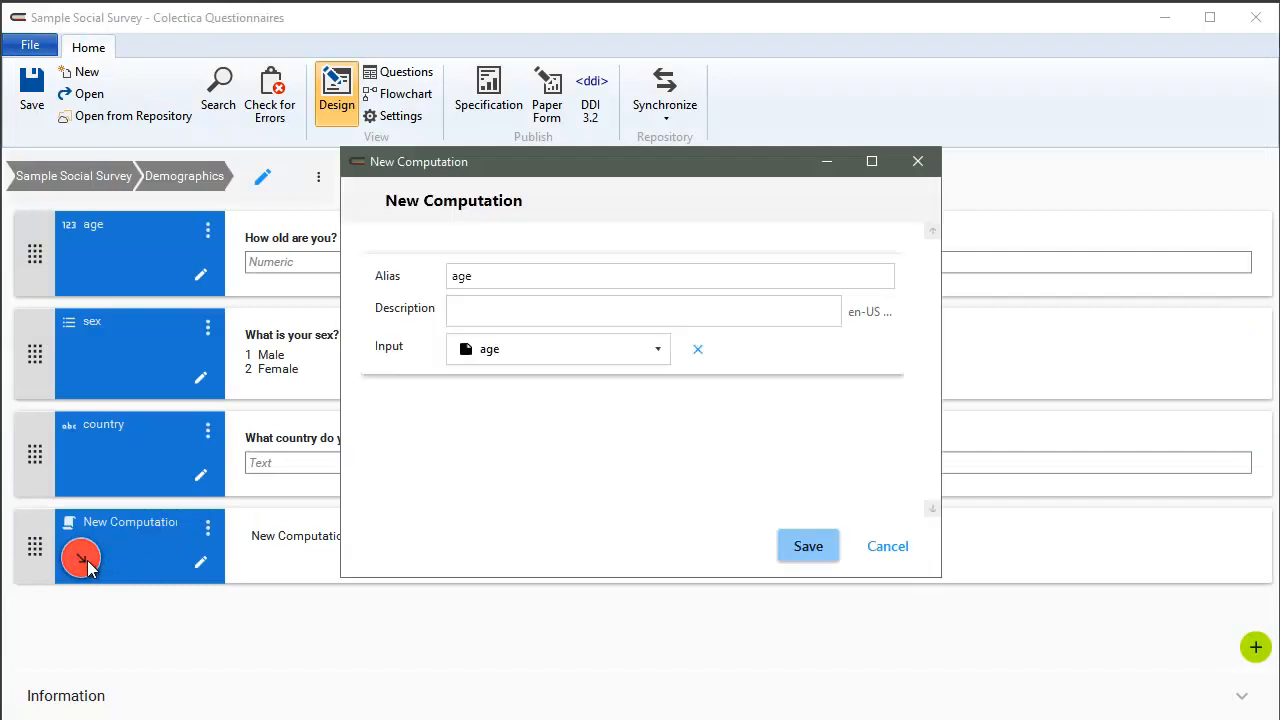
{"action": "left_click", "coordinate": [500, 357]}
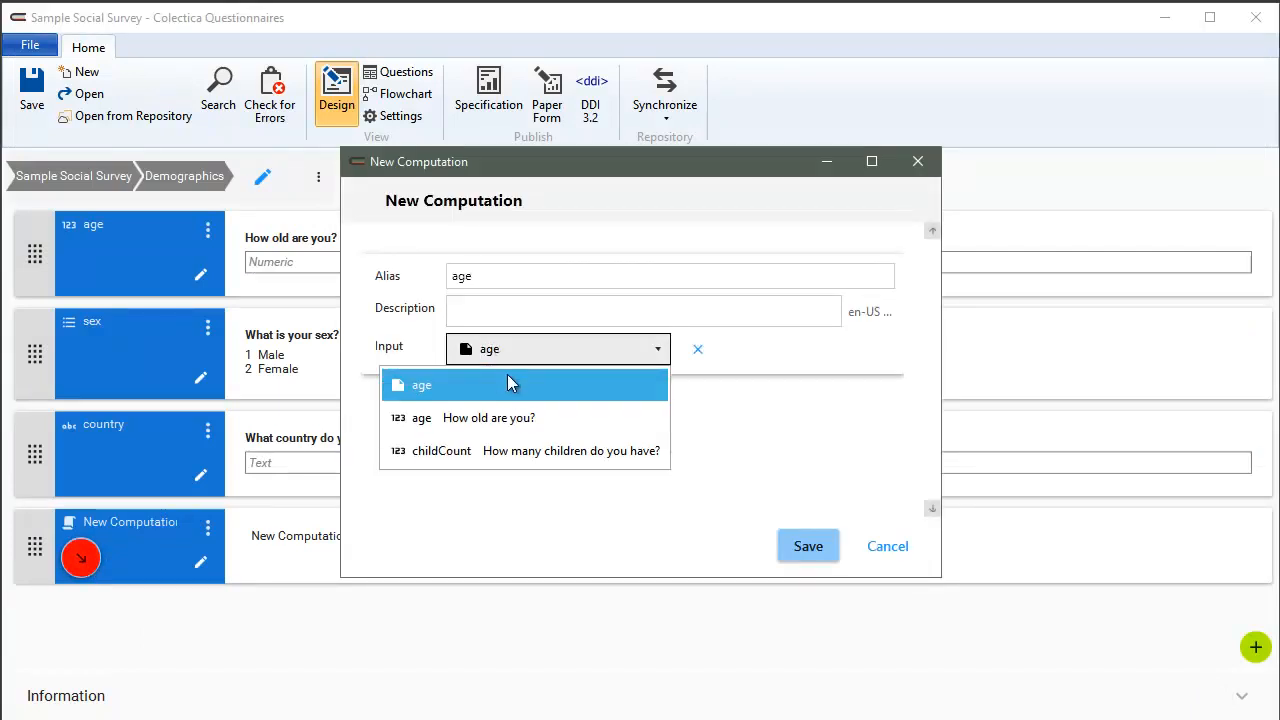
{"action": "left_click", "coordinate": [549, 420]}
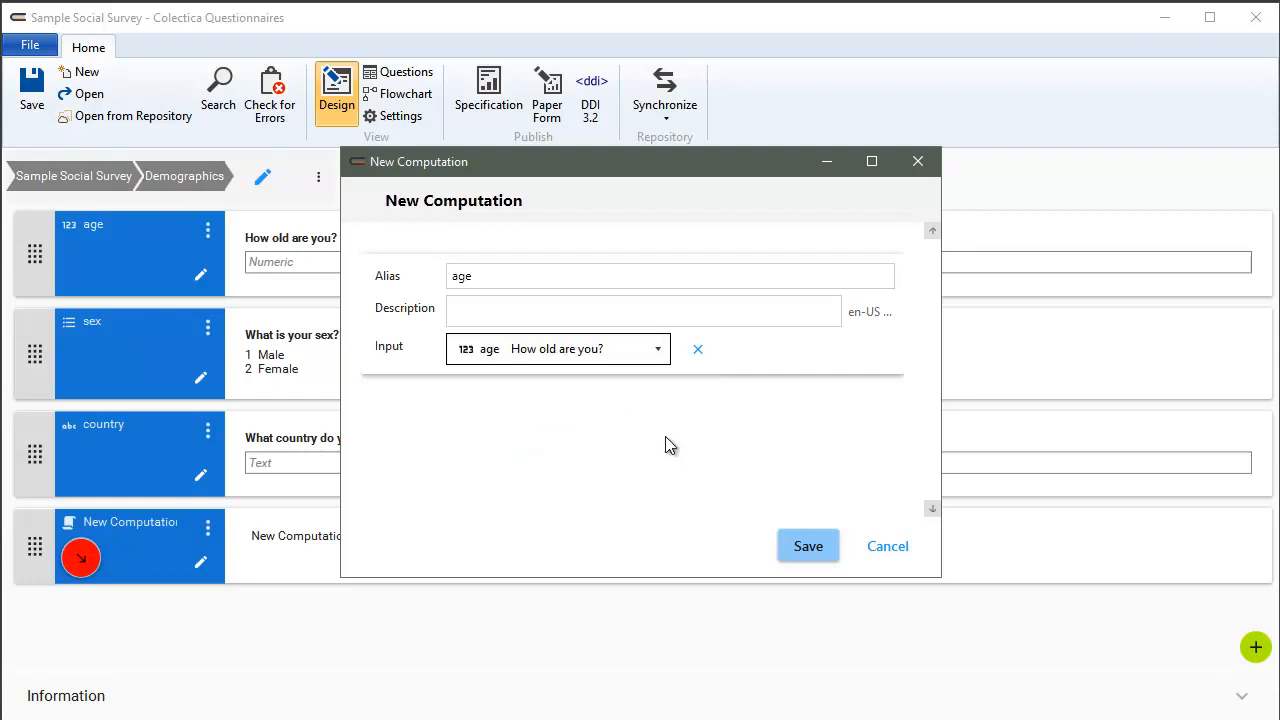
{"action": "left_click", "coordinate": [803, 552]}
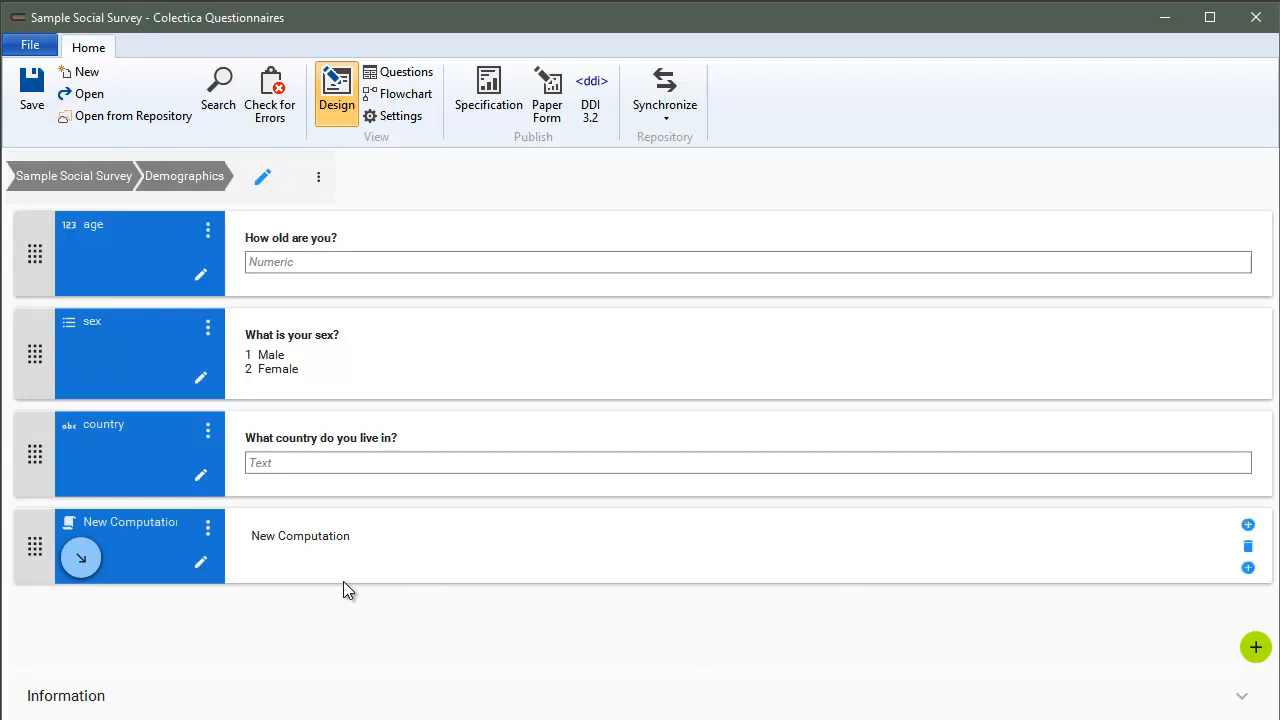
- Label the computation "Dog age calcuation" and move it directly below the age question
{"action": "left_click", "coordinate": [201, 564]}
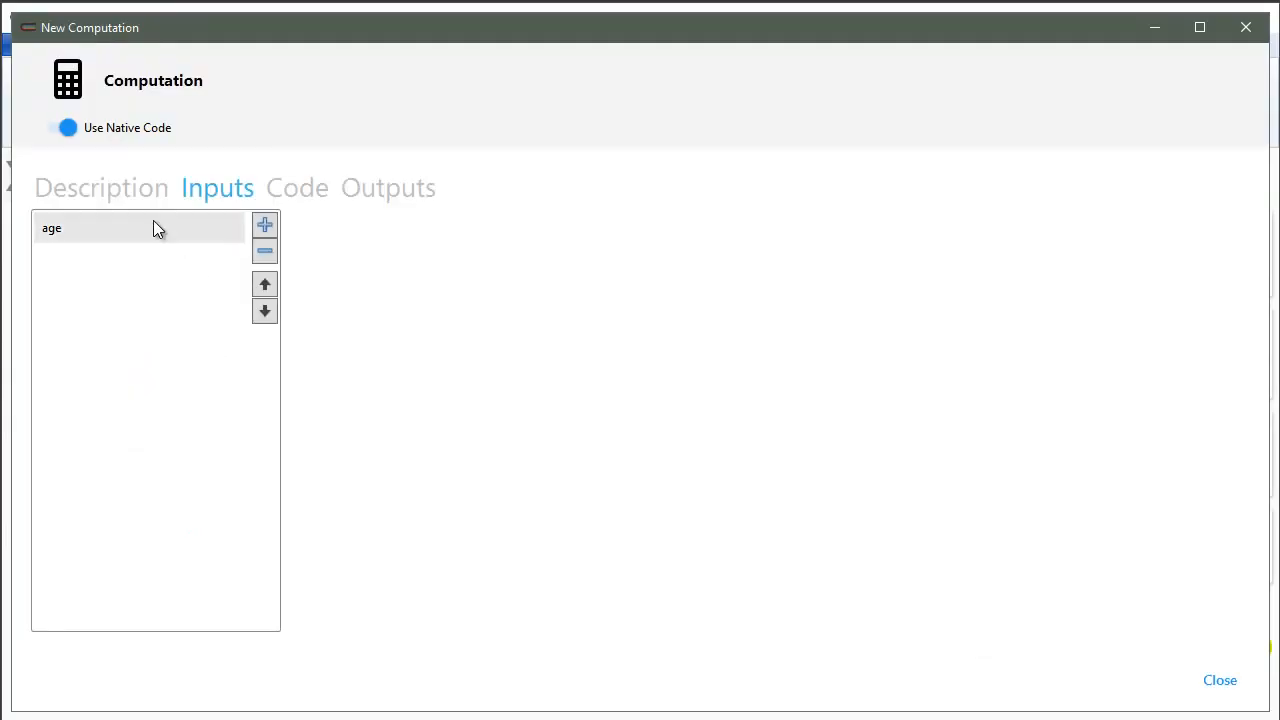
{"action": "left_click", "coordinate": [103, 190]}
{"action": "left_click", "coordinate": [206, 289]}
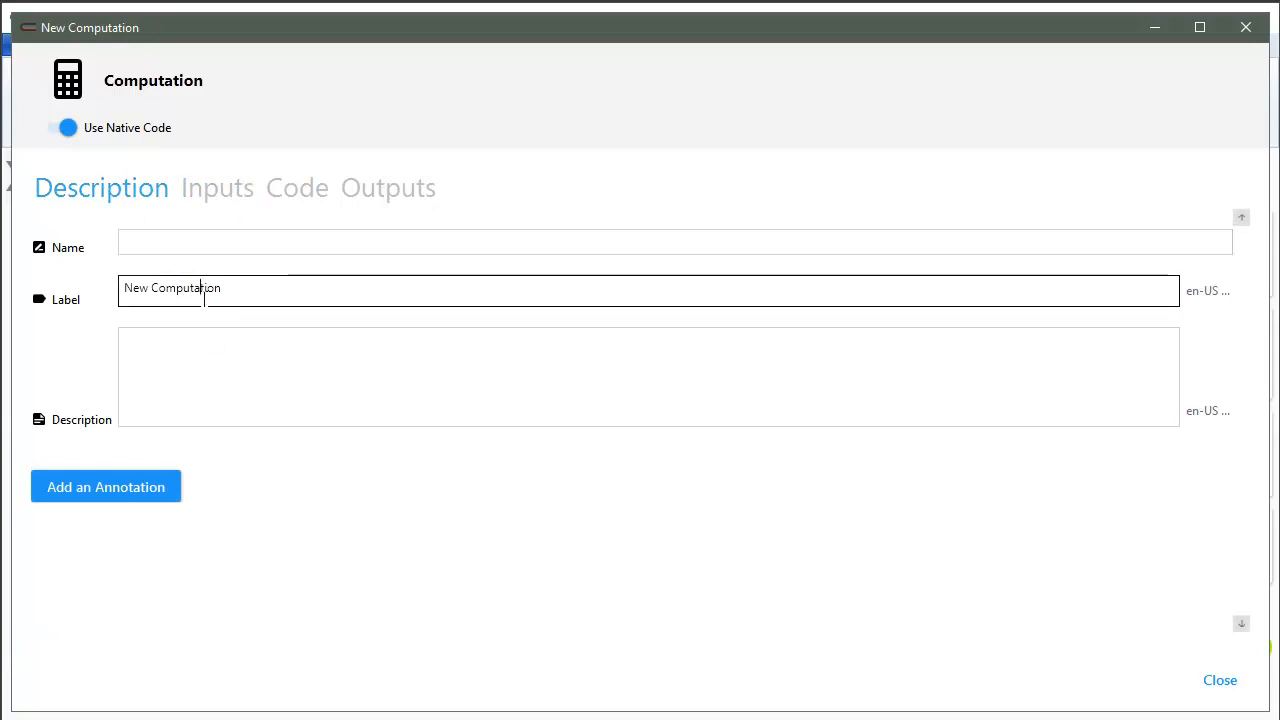
{"action": "left_click_drag", "start_coordinate": [221, 289], "coordinate": [55, 282]}
{"action": "type", "text": "Do"}
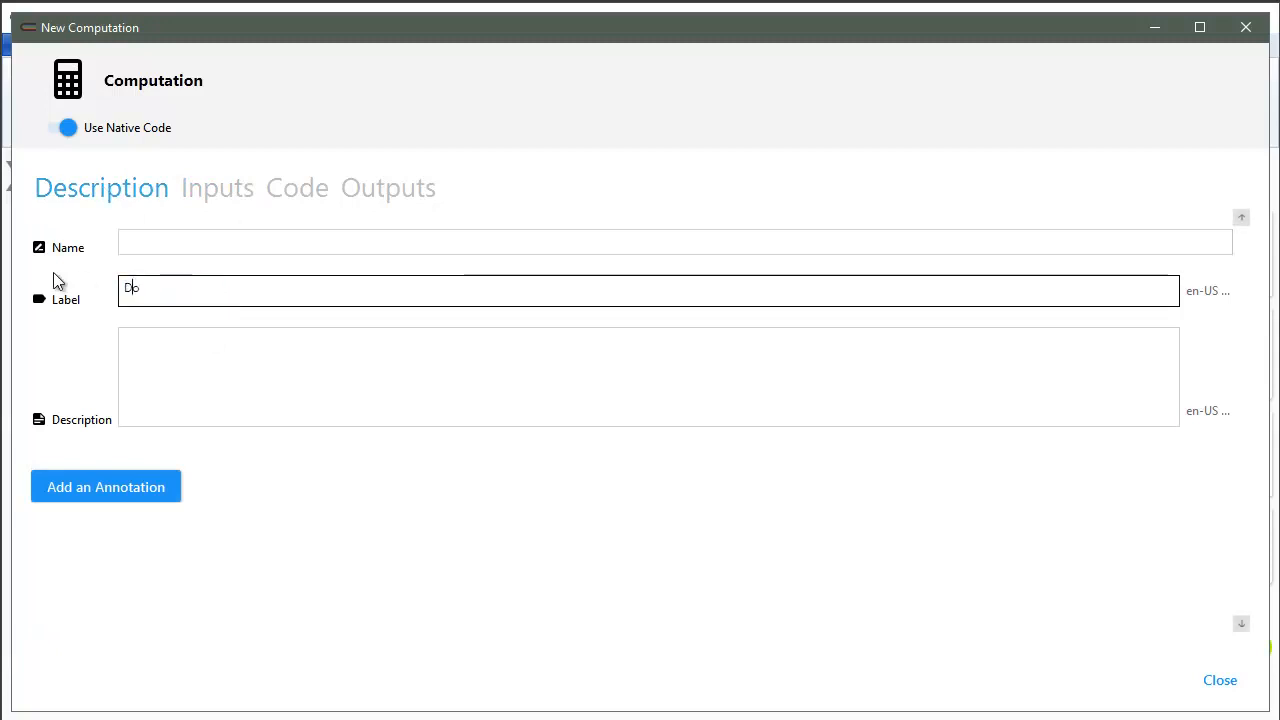
{"action": "type", "text": "g age calcuation"}
{"action": "key", "text": "Tab"}
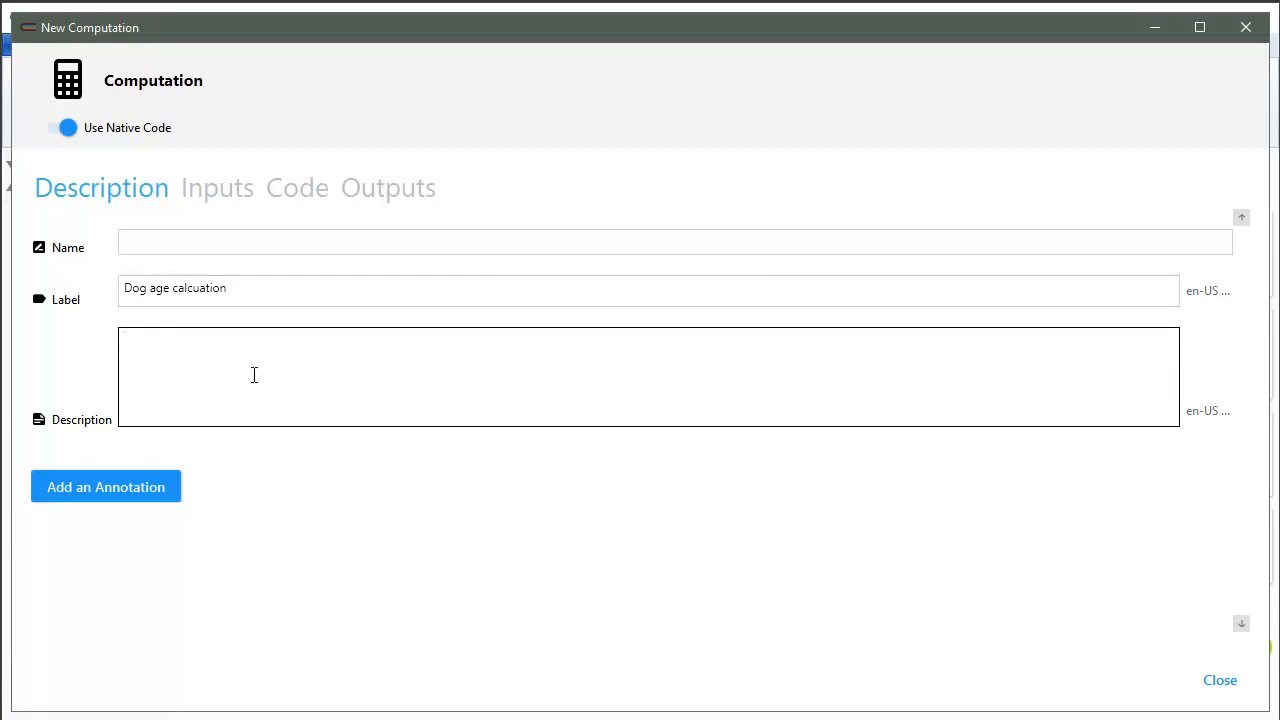
{"action": "left_click", "coordinate": [1210, 683]}
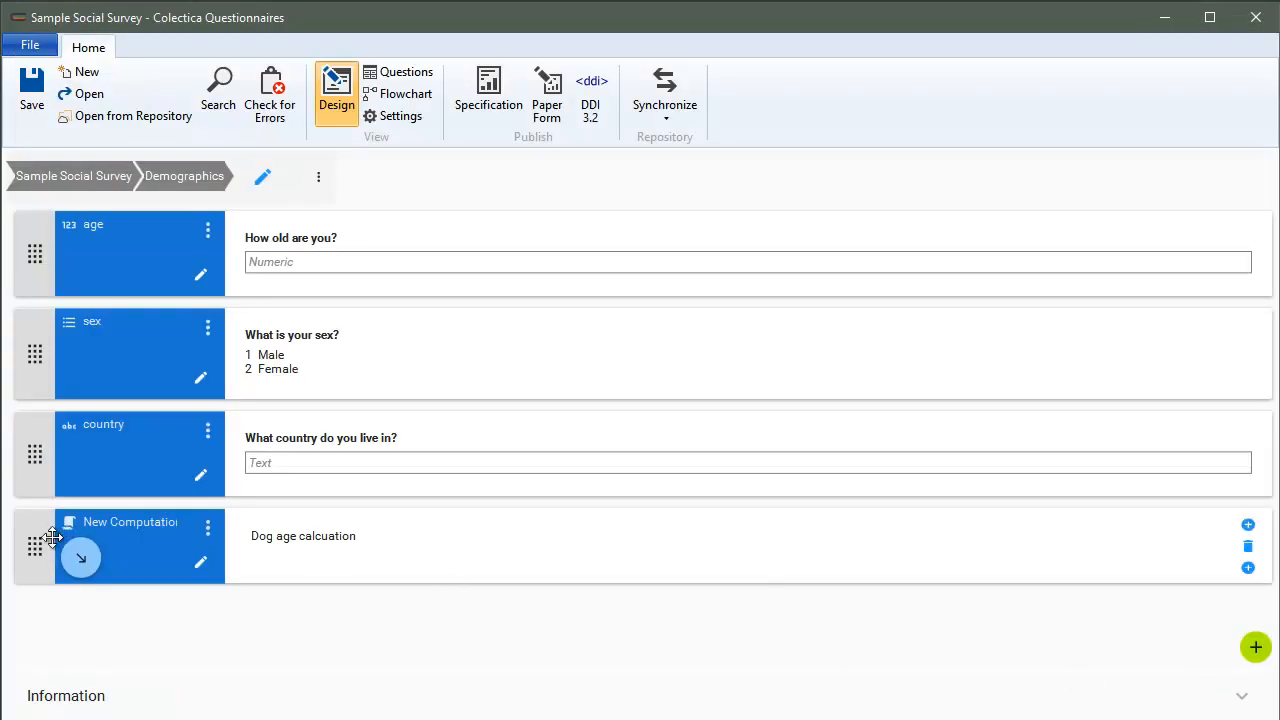
{"action": "left_click_drag", "start_coordinate": [38, 545], "coordinate": [41, 332]}
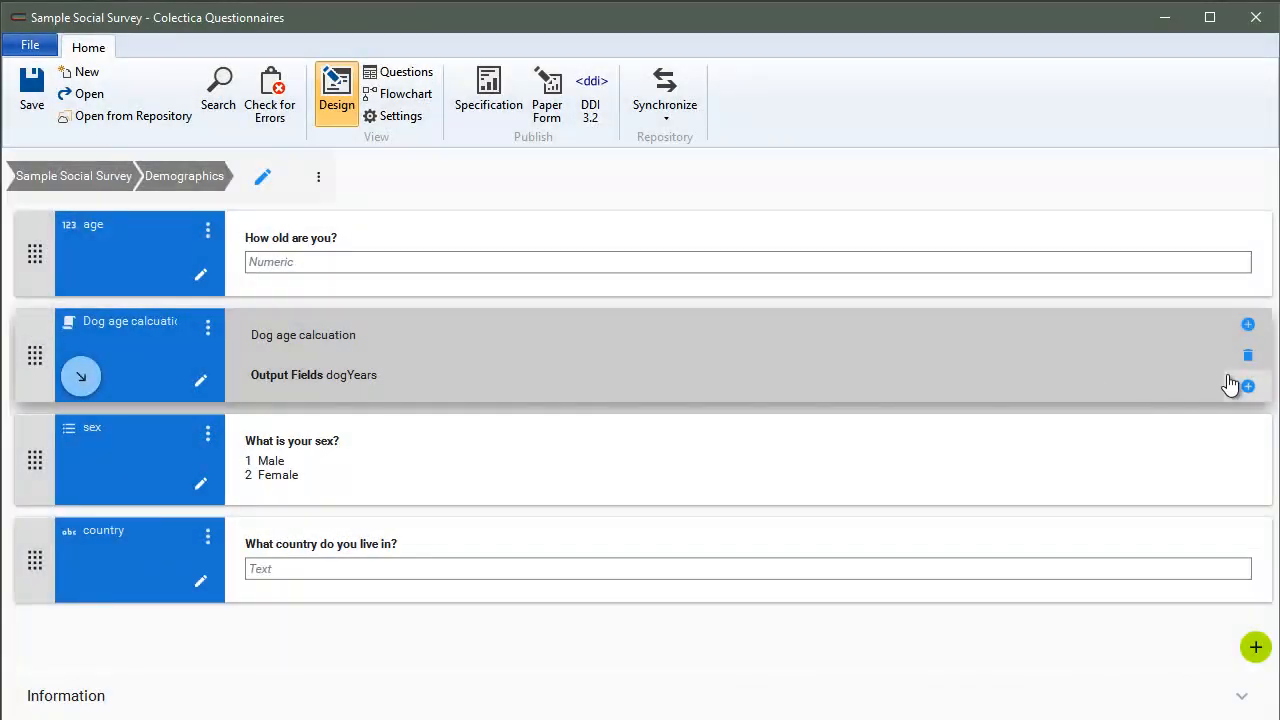
- Add a descriptive text item after the dog age computation, named puppy, with the statement text "You are just a puppy!"
{"action": "left_click", "coordinate": [1246, 387]}
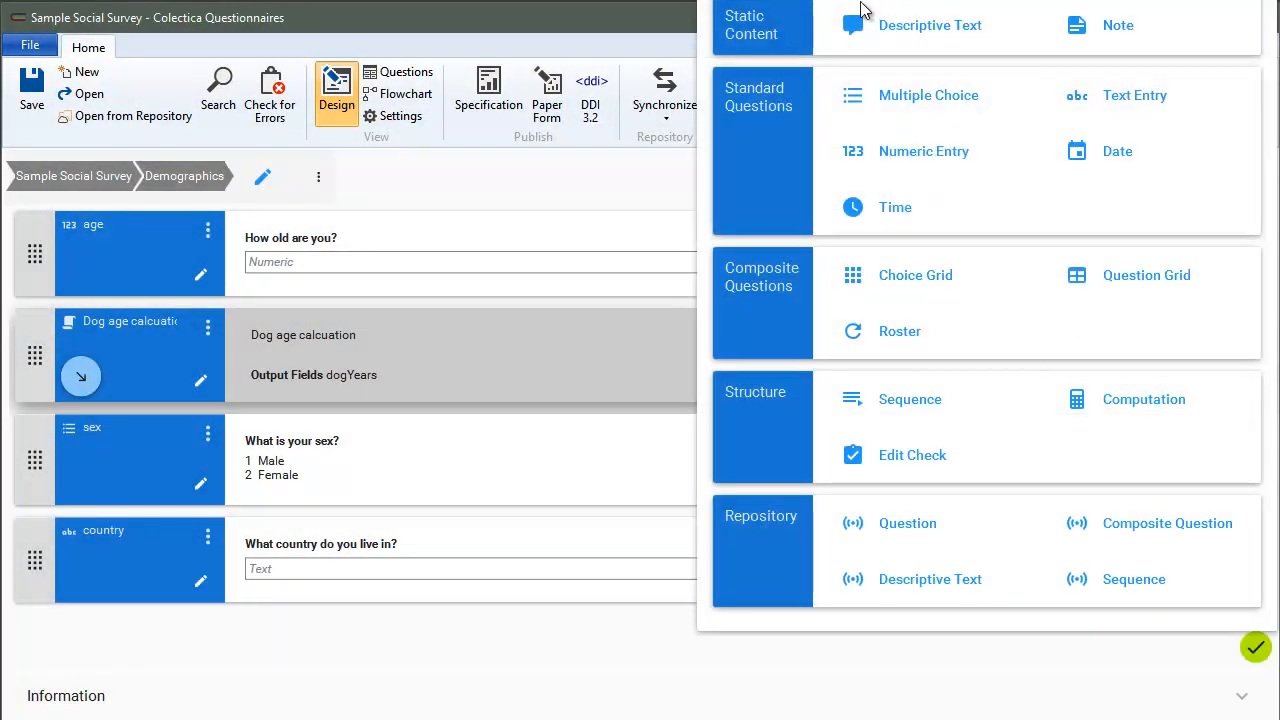
{"action": "left_click", "coordinate": [900, 30]}
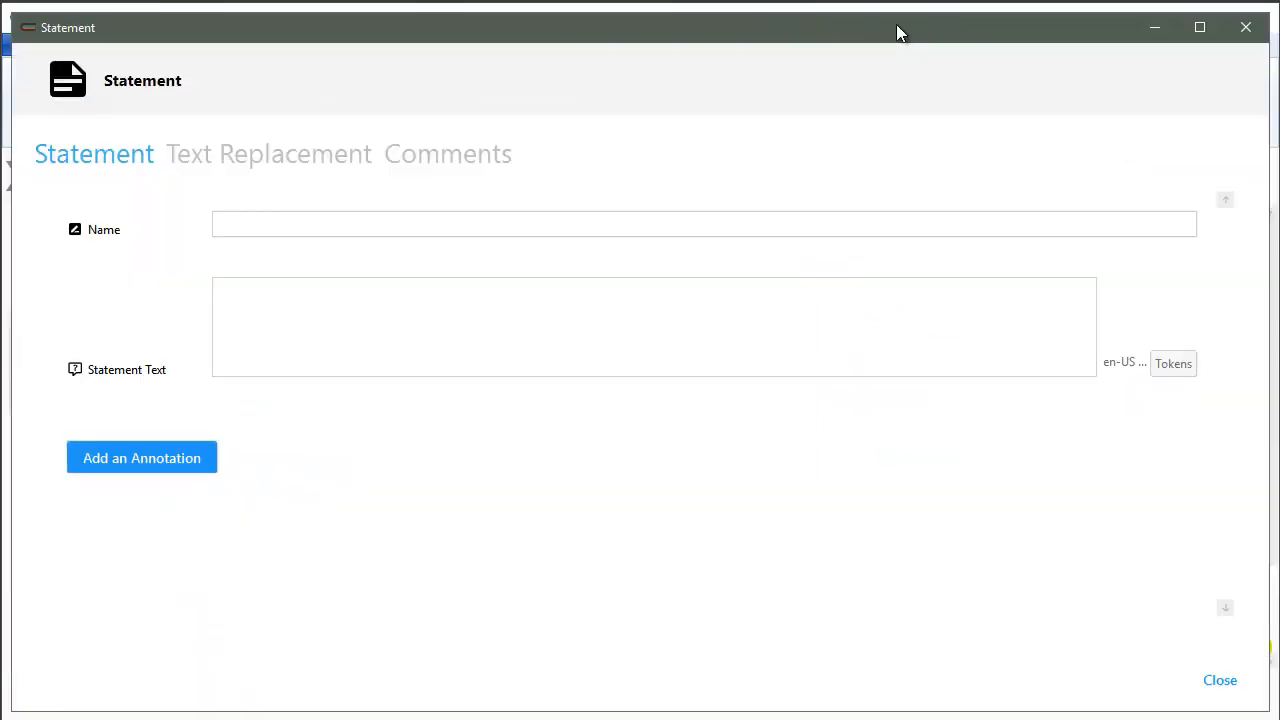
{"action": "left_click", "coordinate": [385, 232]}
{"action": "type", "text": "puppy"}
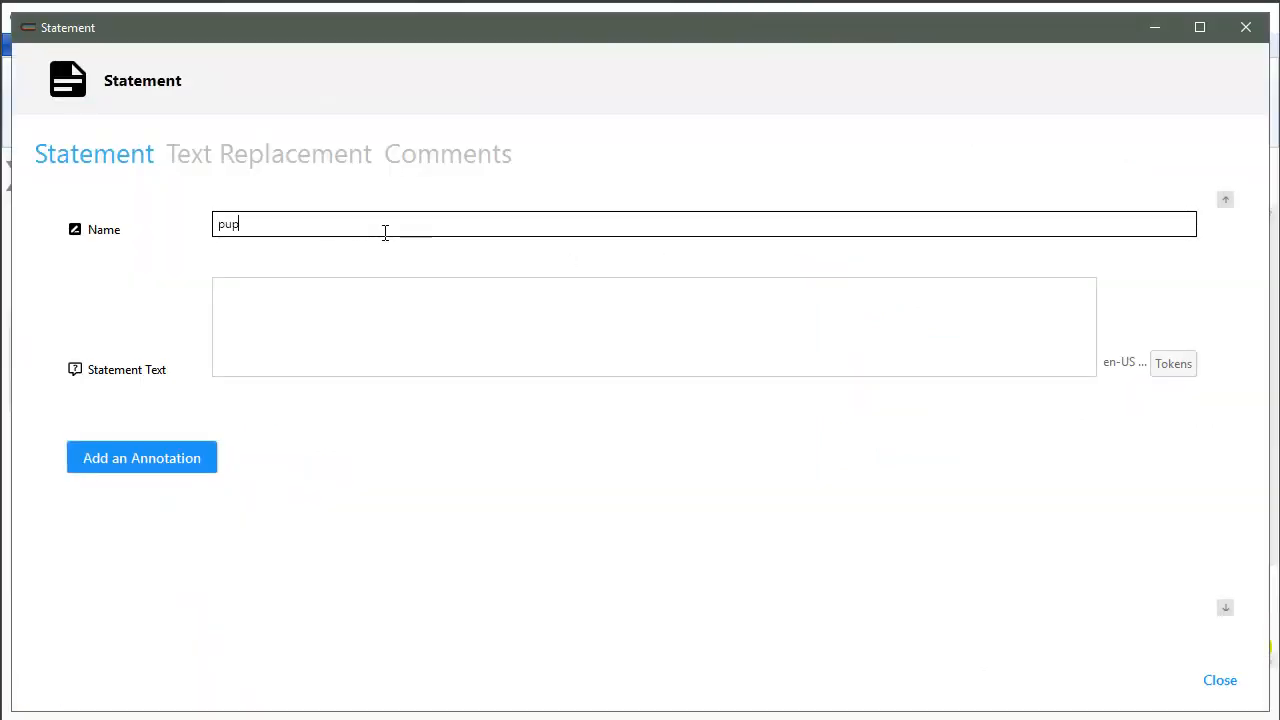
{"action": "key", "text": "Tab"}
{"action": "type", "text": "You are just a puu"}
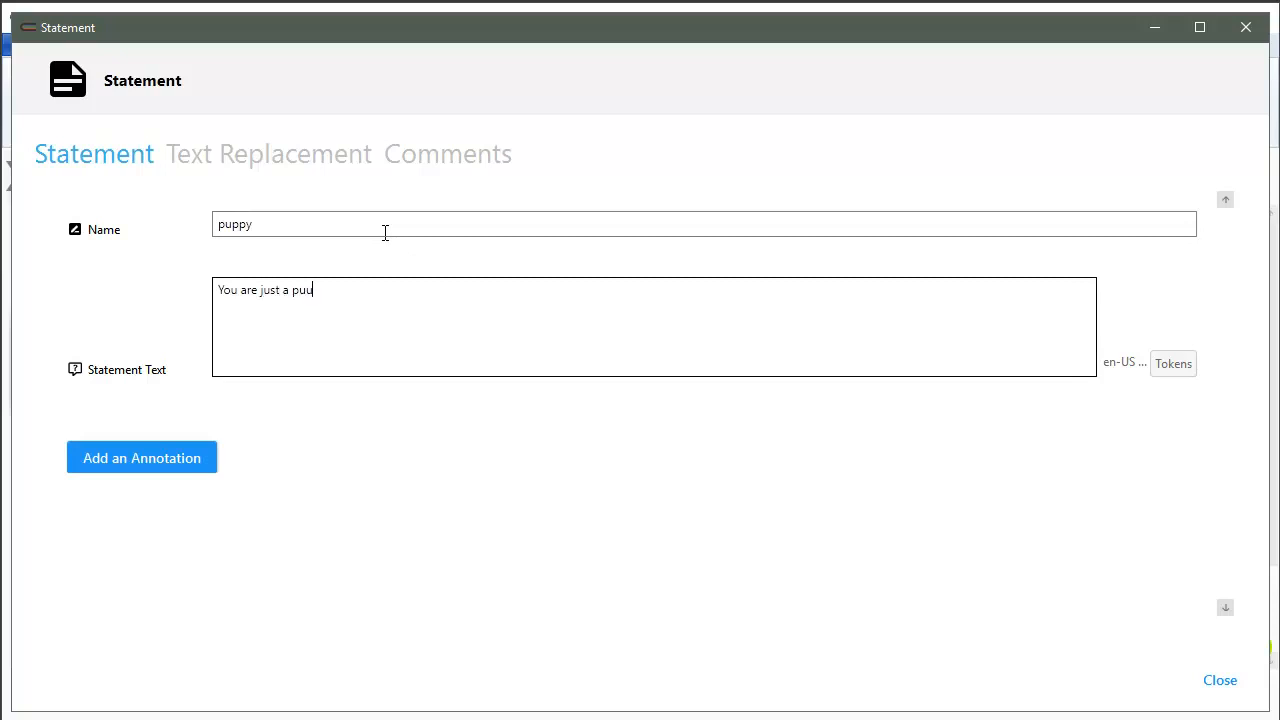
{"action": "key", "text": "BackSpace"}
{"action": "type", "text": "ppy!"}
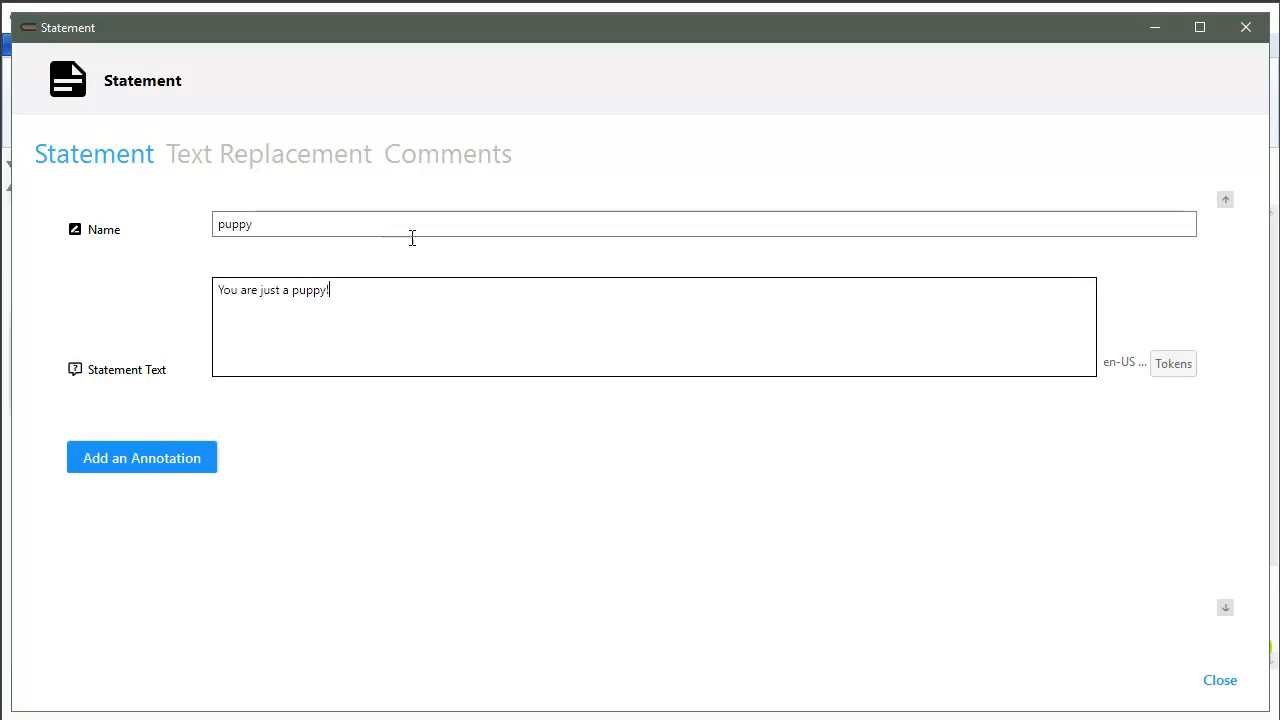
{"action": "left_click", "coordinate": [1219, 679]}
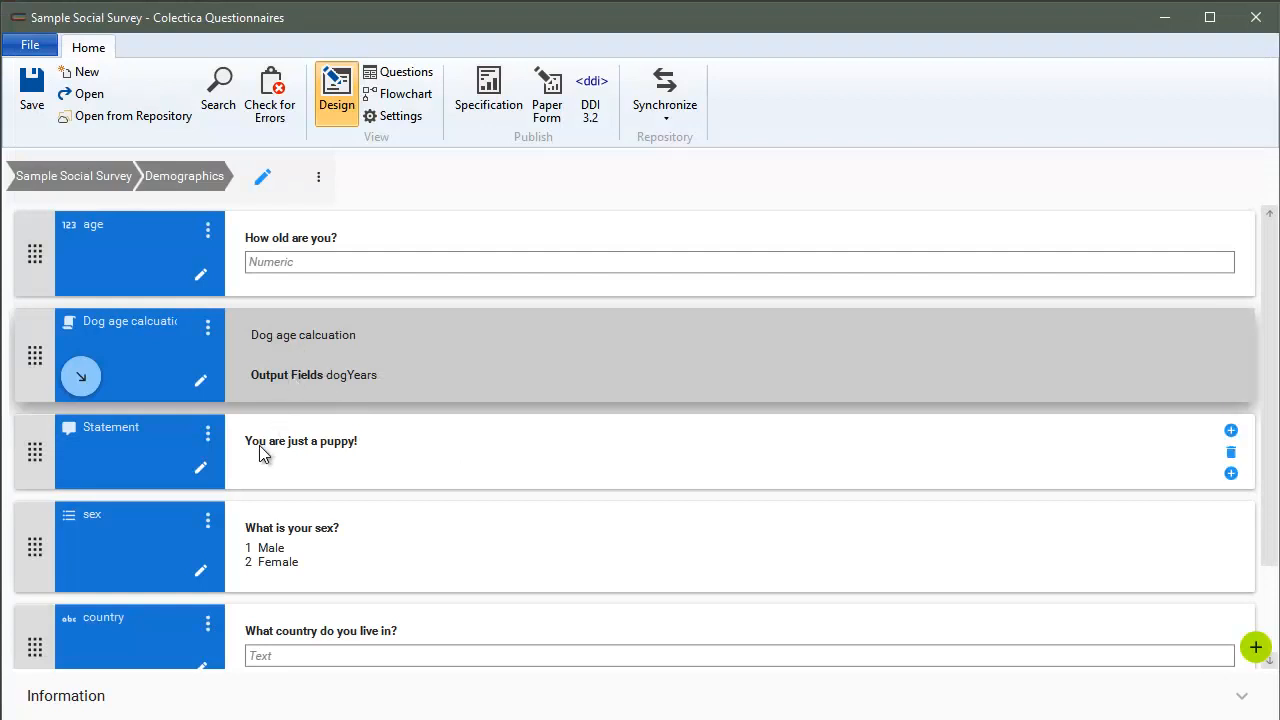
- Add display logic to the puppy statement, using native code with dogYears as its input
{"action": "left_click", "coordinate": [212, 437]}
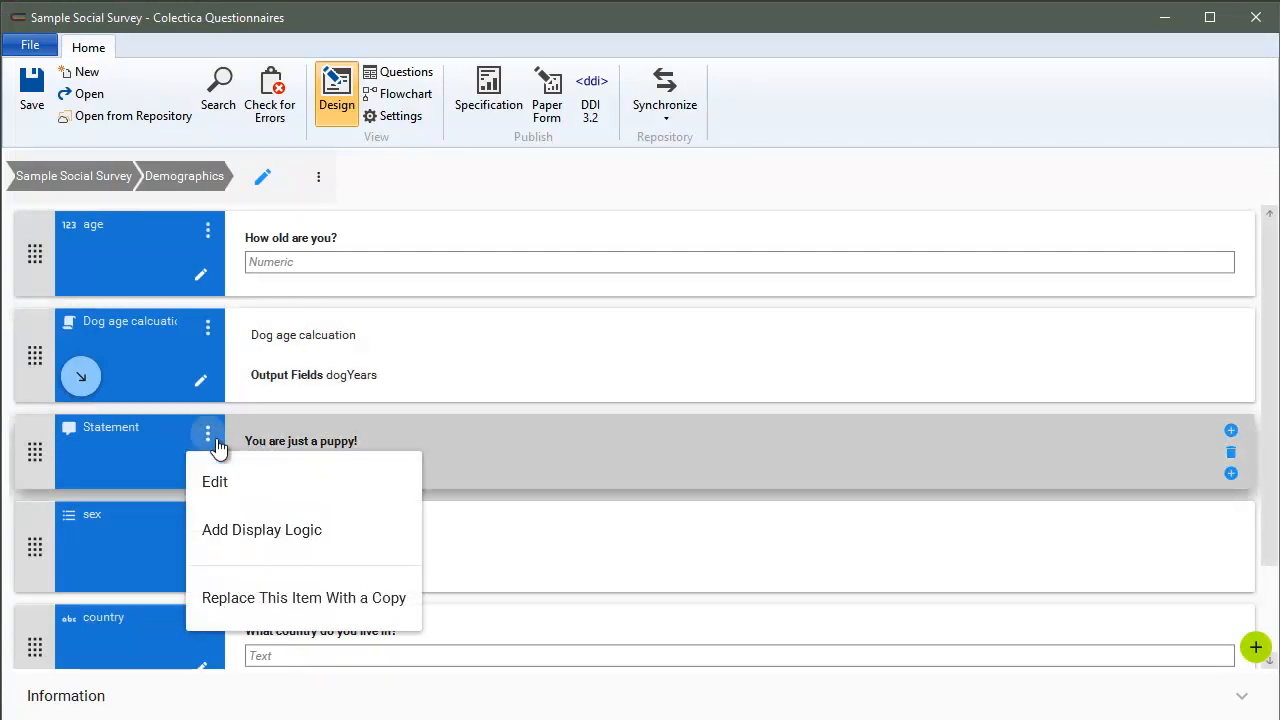
{"action": "left_click", "coordinate": [255, 534]}
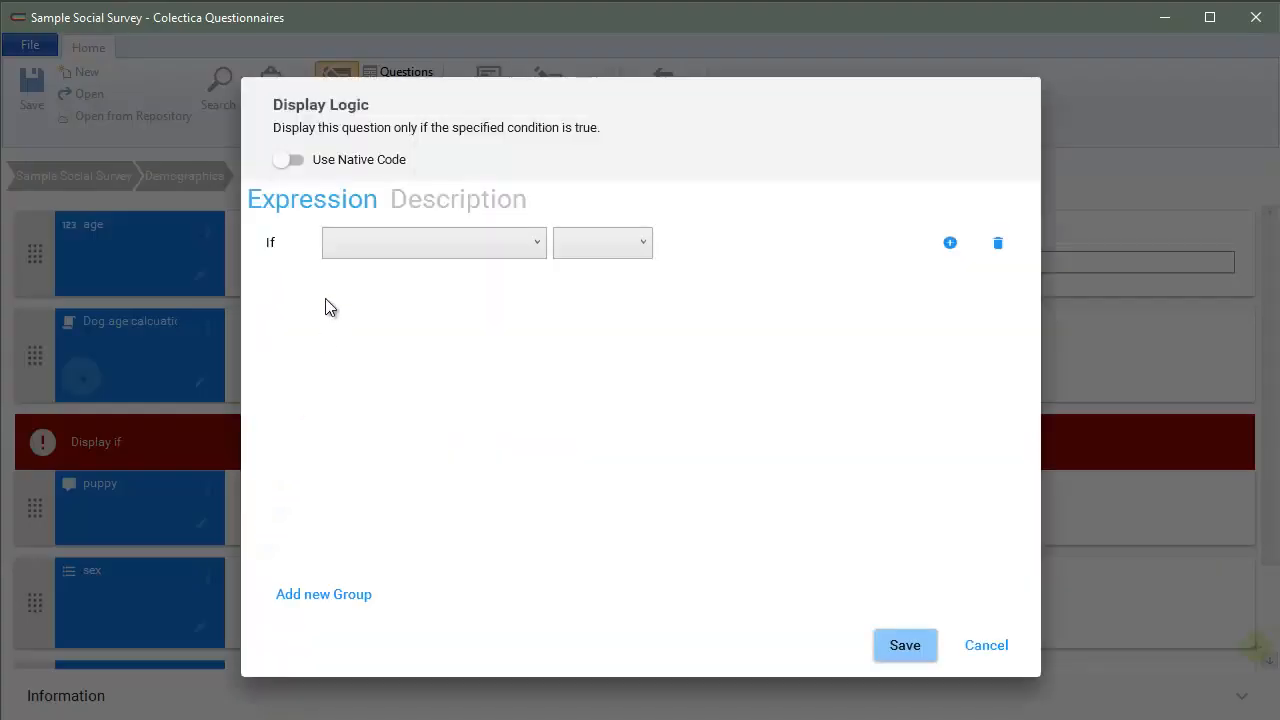
{"action": "left_click", "coordinate": [347, 244]}
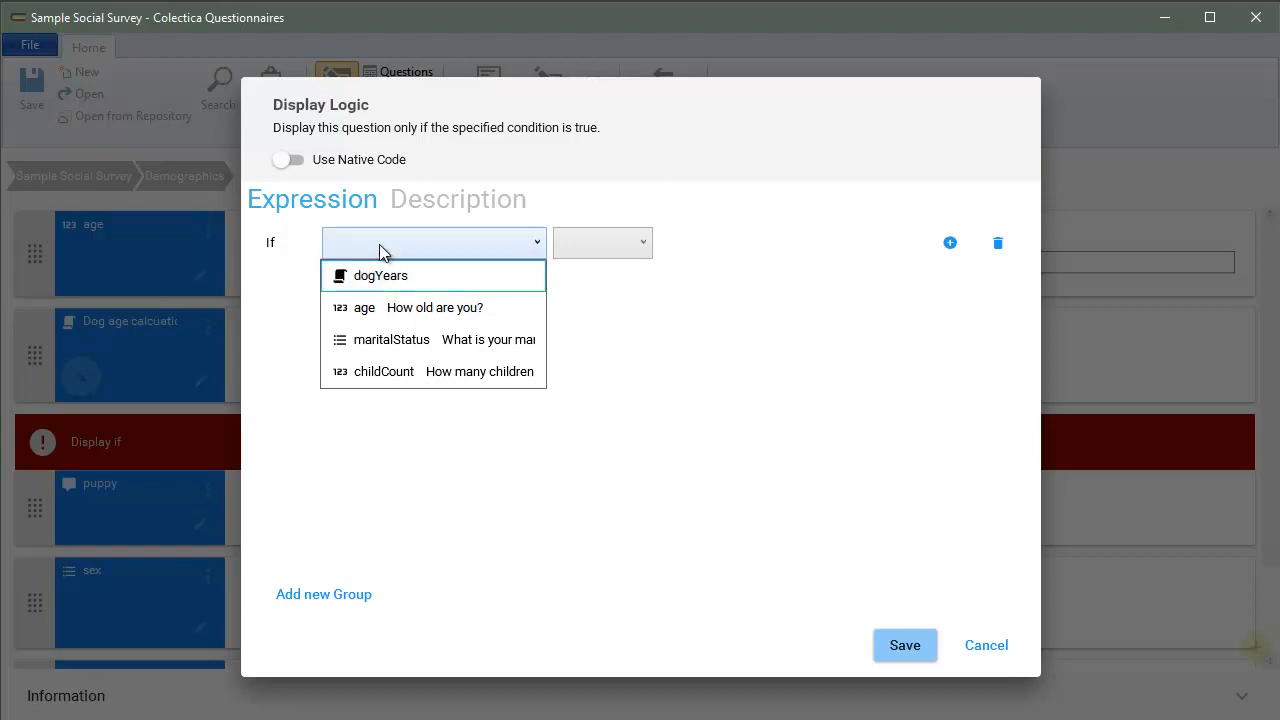
{"action": "left_click", "coordinate": [299, 238]}
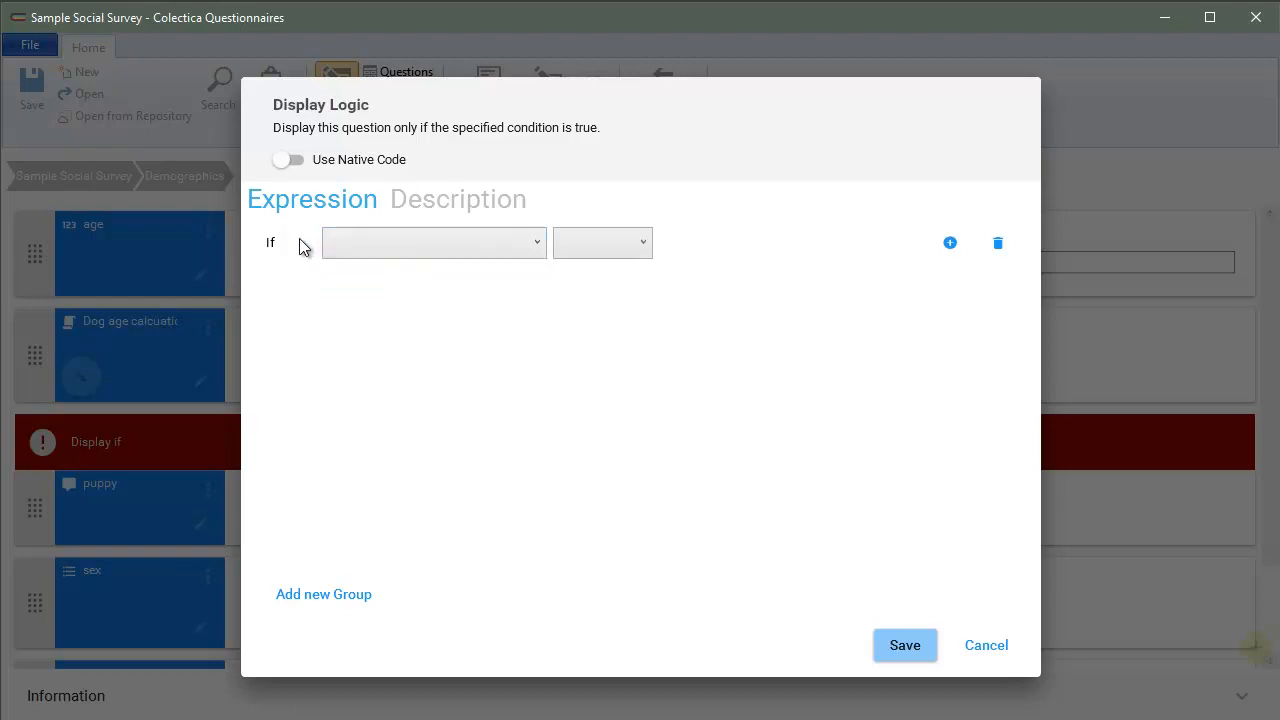
{"action": "left_click", "coordinate": [288, 160]}
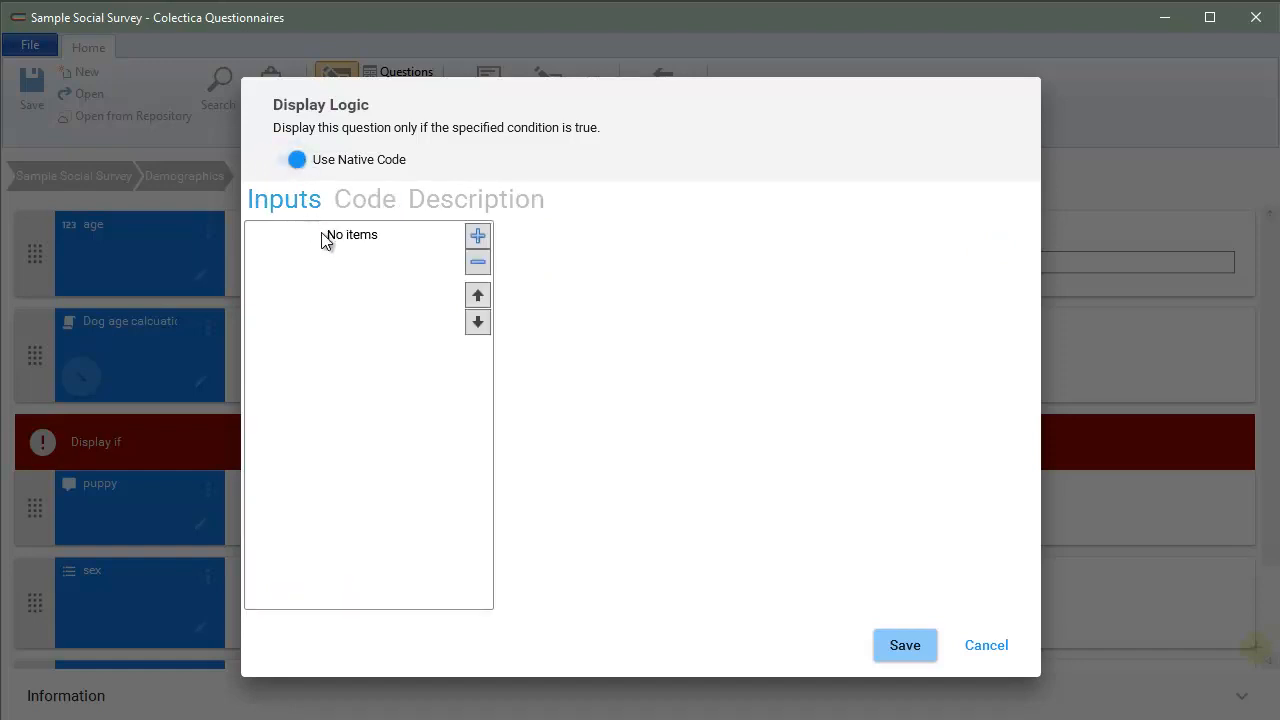
{"action": "left_click", "coordinate": [477, 237]}
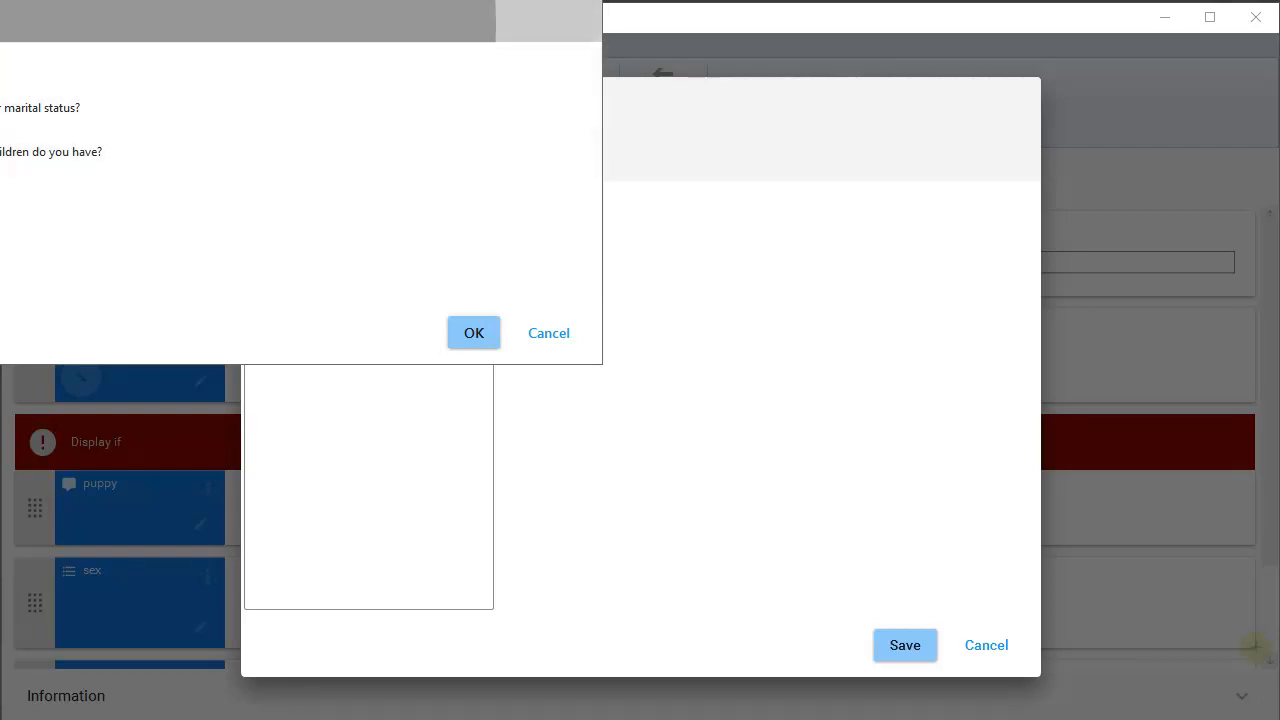
{"action": "left_click", "coordinate": [474, 334]}
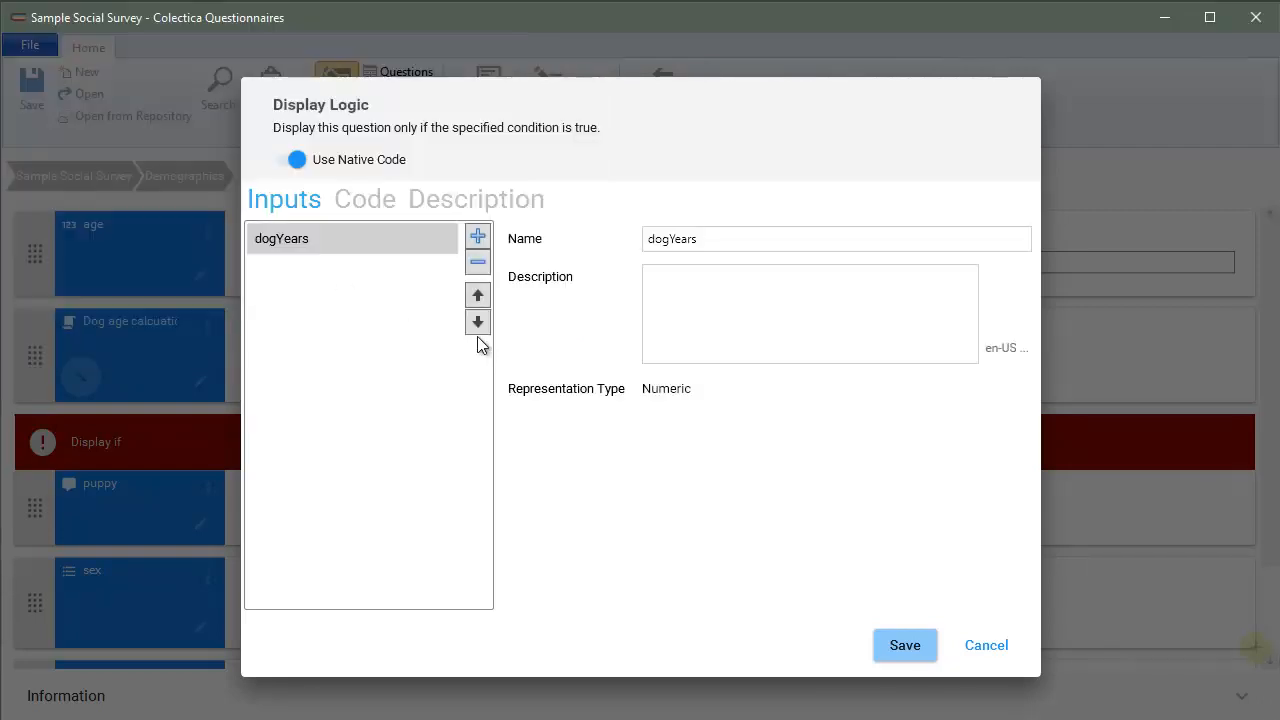
- Enter the display logic's code as {{dogYears}} < 3
{"action": "left_click", "coordinate": [350, 200]}
{"action": "type", "text": "{{"}
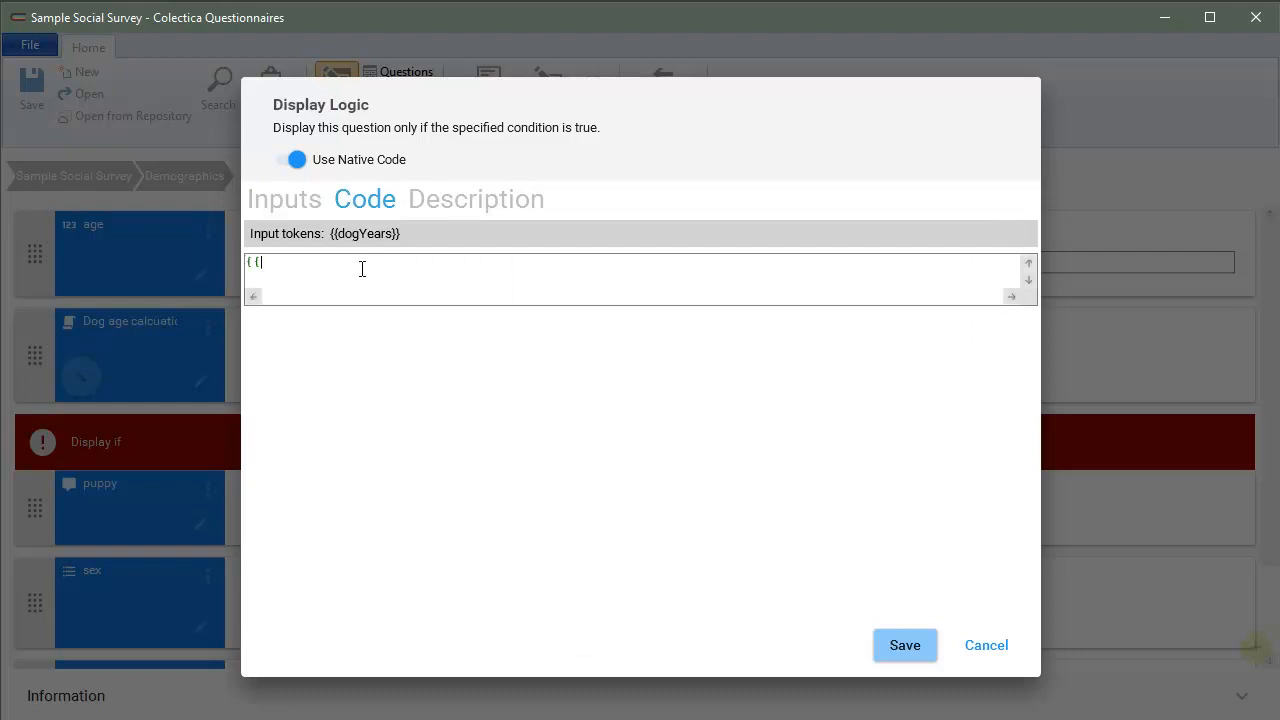
{"action": "type", "text": "dogYears}} "}
{"action": "type", "text": "< 8"}
- Describe the display logic as "You are a puppy if you are less than 3 years old." and save it
{"action": "left_click", "coordinate": [448, 203]}
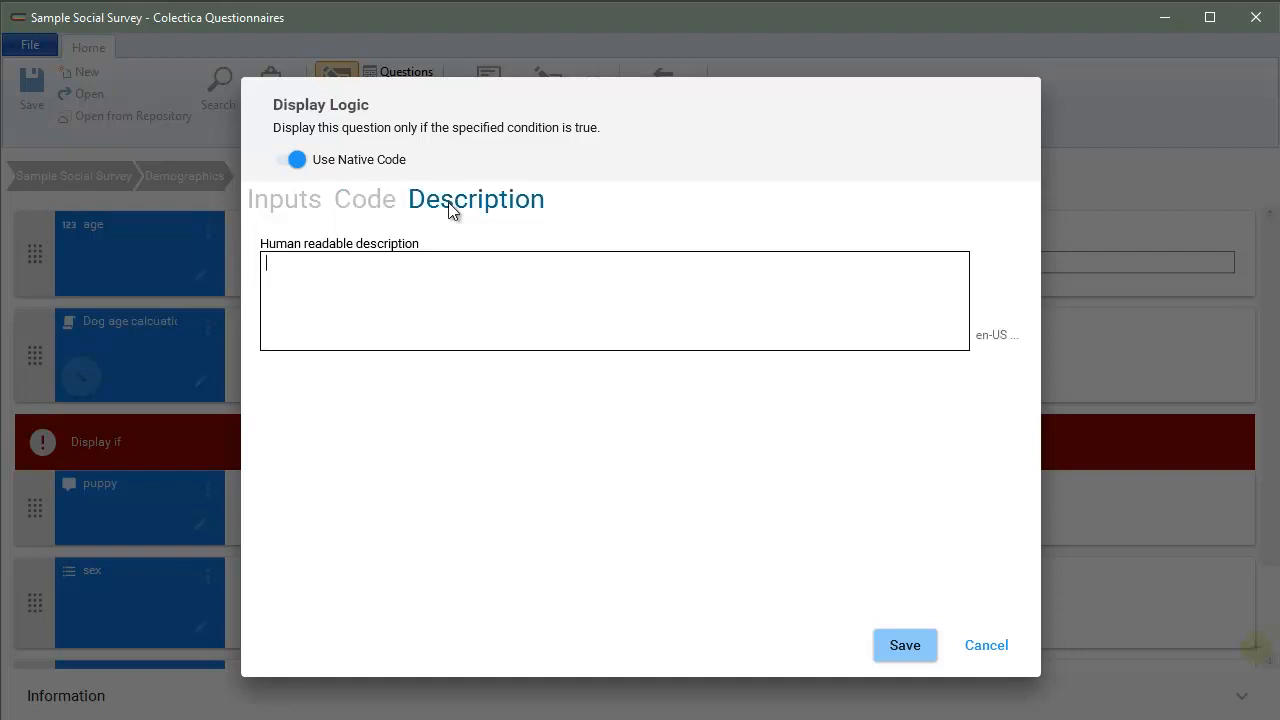
{"action": "left_click", "coordinate": [400, 297]}
{"action": "type", "text": "You are a pupy"}
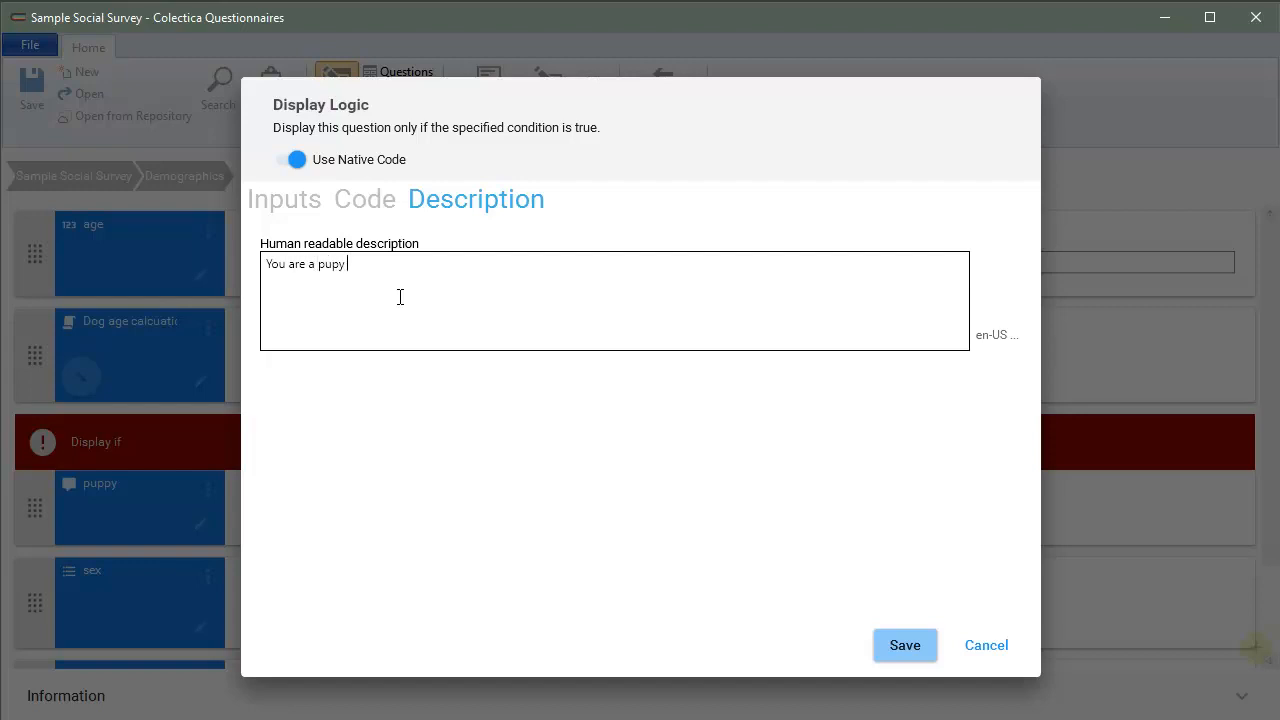
{"action": "key", "text": "BackSpace"}
{"action": "key", "text": "BackSpace"}
{"action": "type", "text": "py if you are less than 3 years old."}
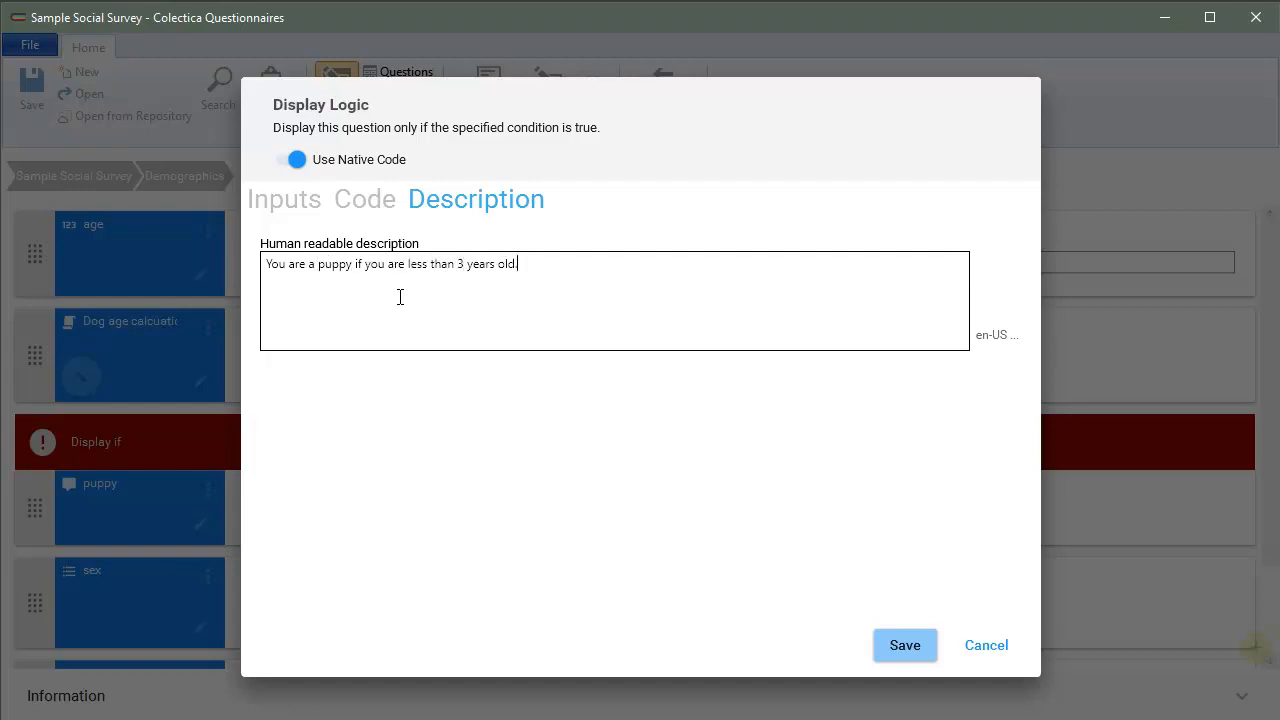
{"action": "left_click", "coordinate": [908, 646]}
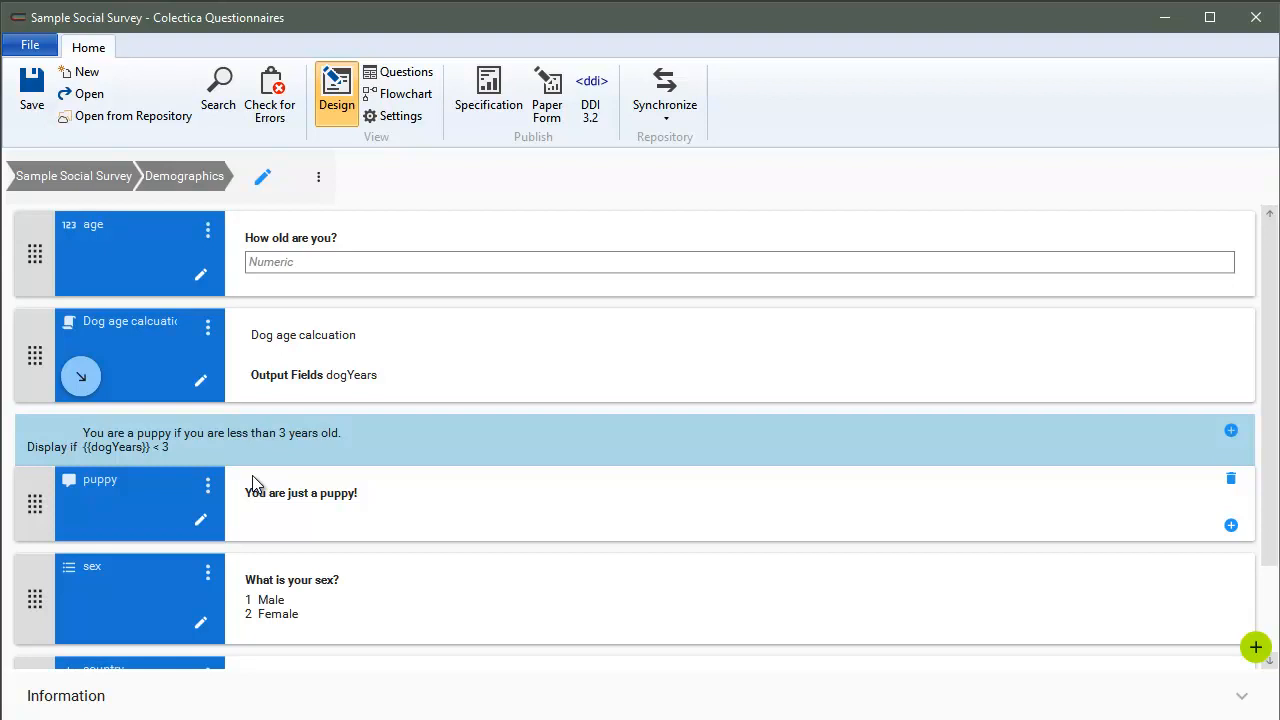
- Review the Demographics items and check the questionnaire for errors
{"action": "scroll", "coordinate": [340, 508], "scroll_direction": "down", "scroll_amount": 1}
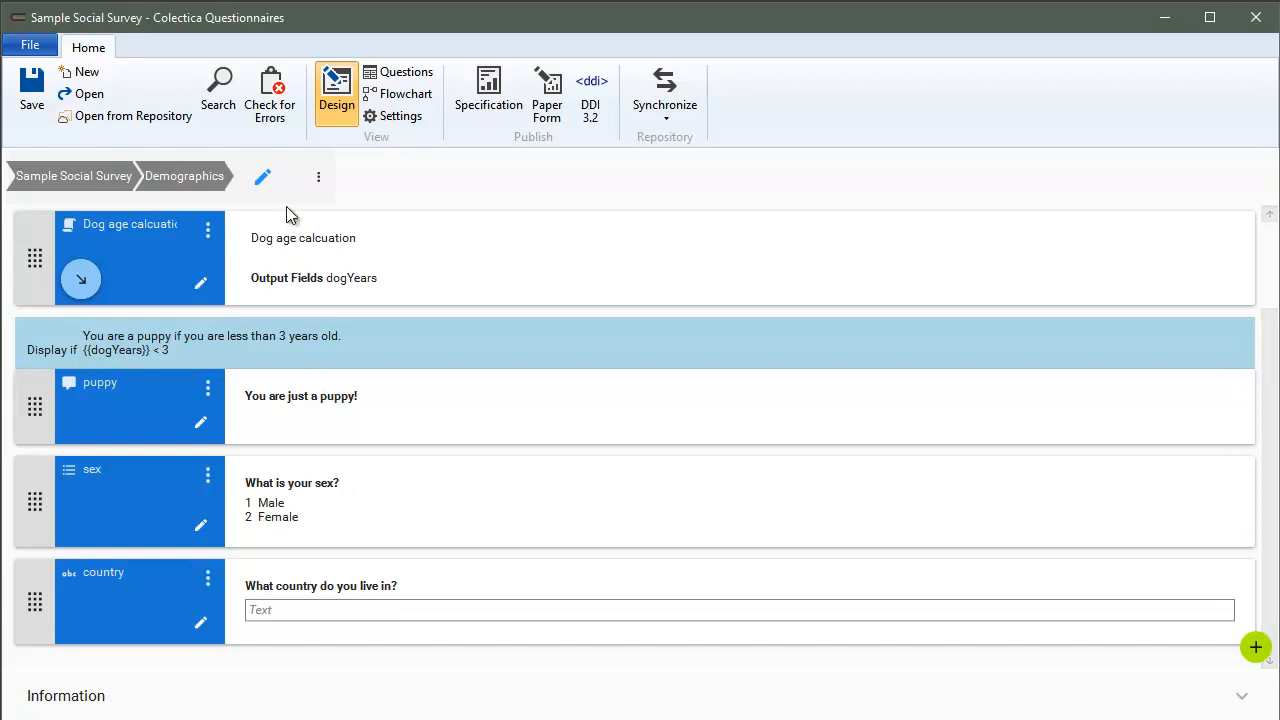
{"action": "left_click", "coordinate": [281, 92]}
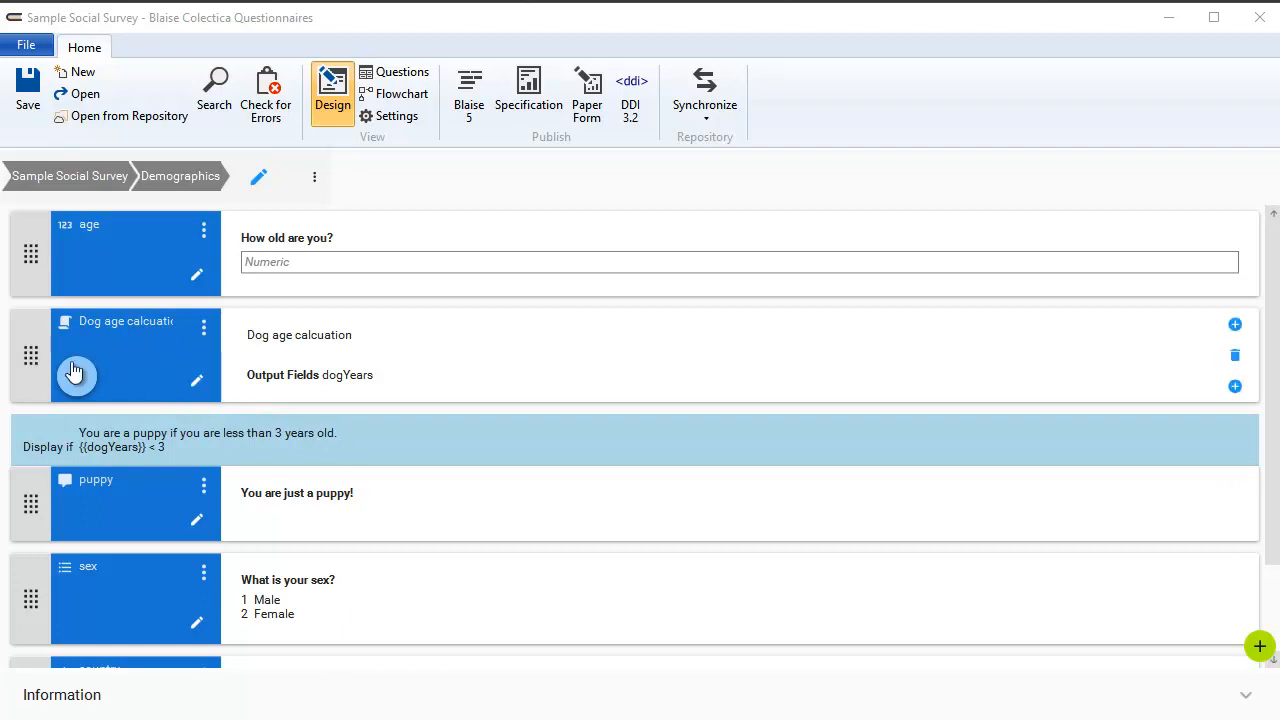
- Clear the source question from the age input of the dog age computation and save the change
{"action": "left_click", "coordinate": [89, 389]}
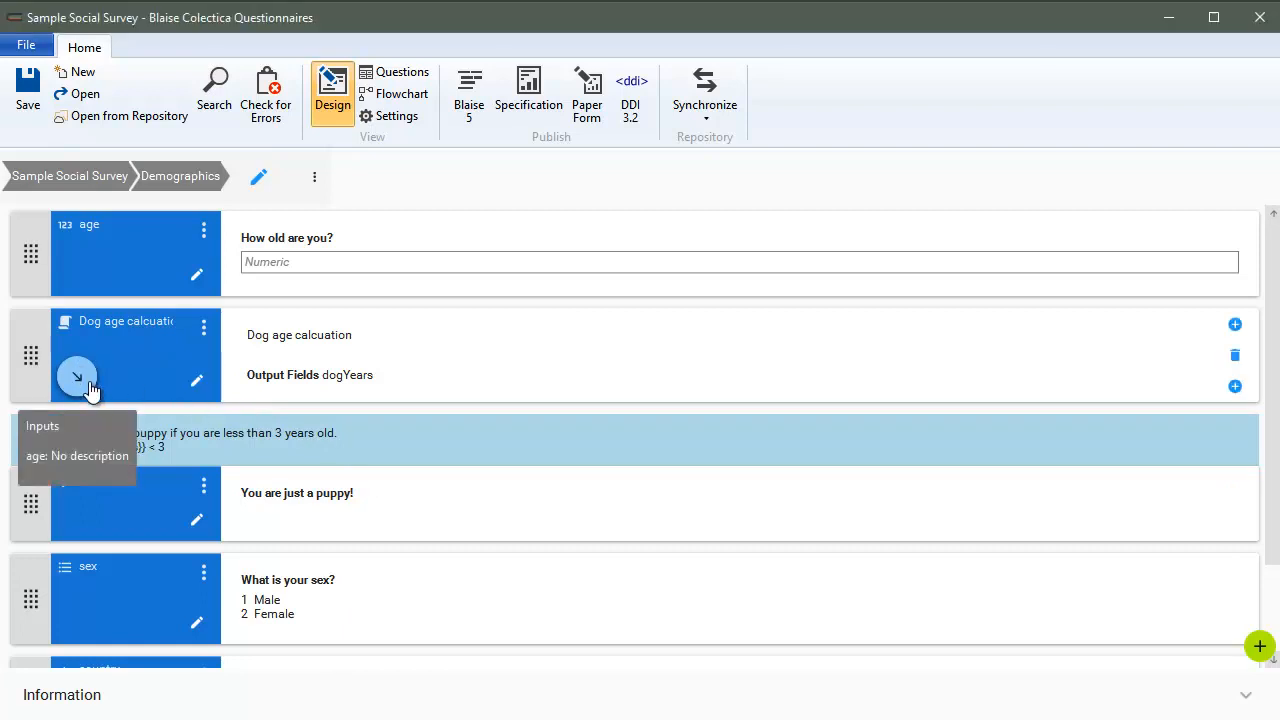
{"action": "left_click", "coordinate": [690, 366]}
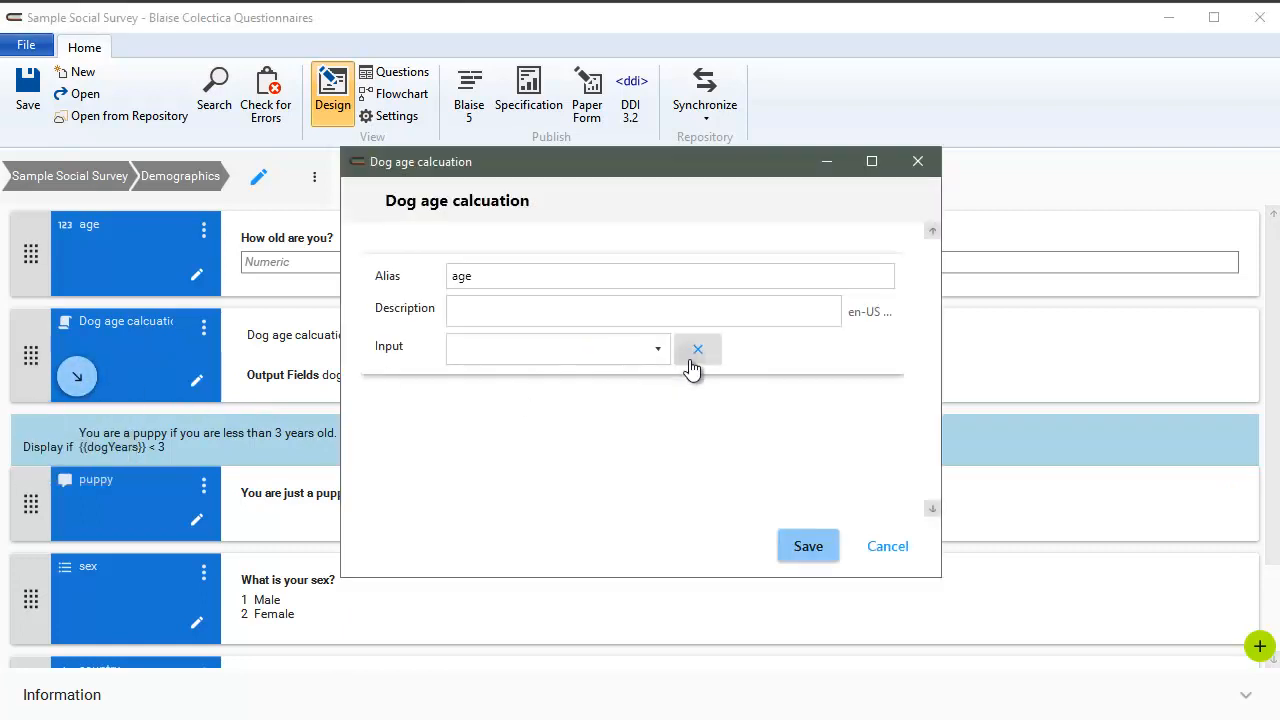
{"action": "left_click", "coordinate": [829, 556]}
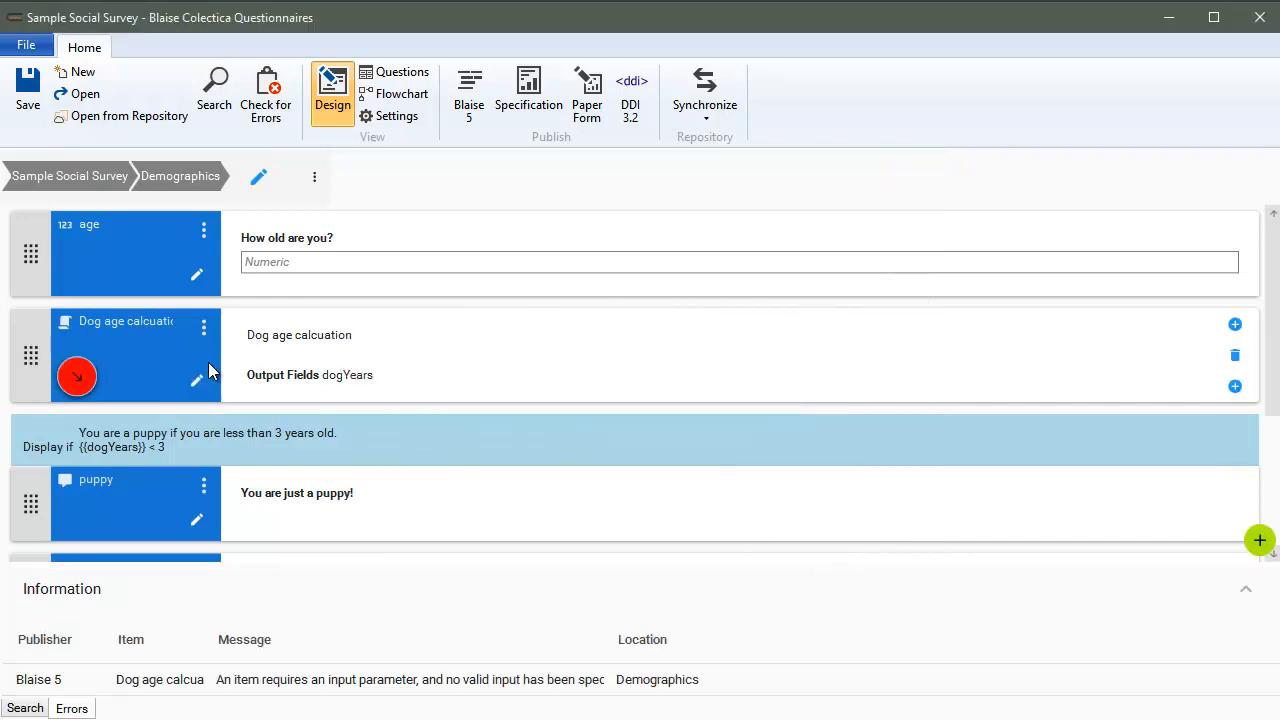
- Widen the Item column of the error list to show the full item name
{"action": "mouse_move", "coordinate": [85, 380]}
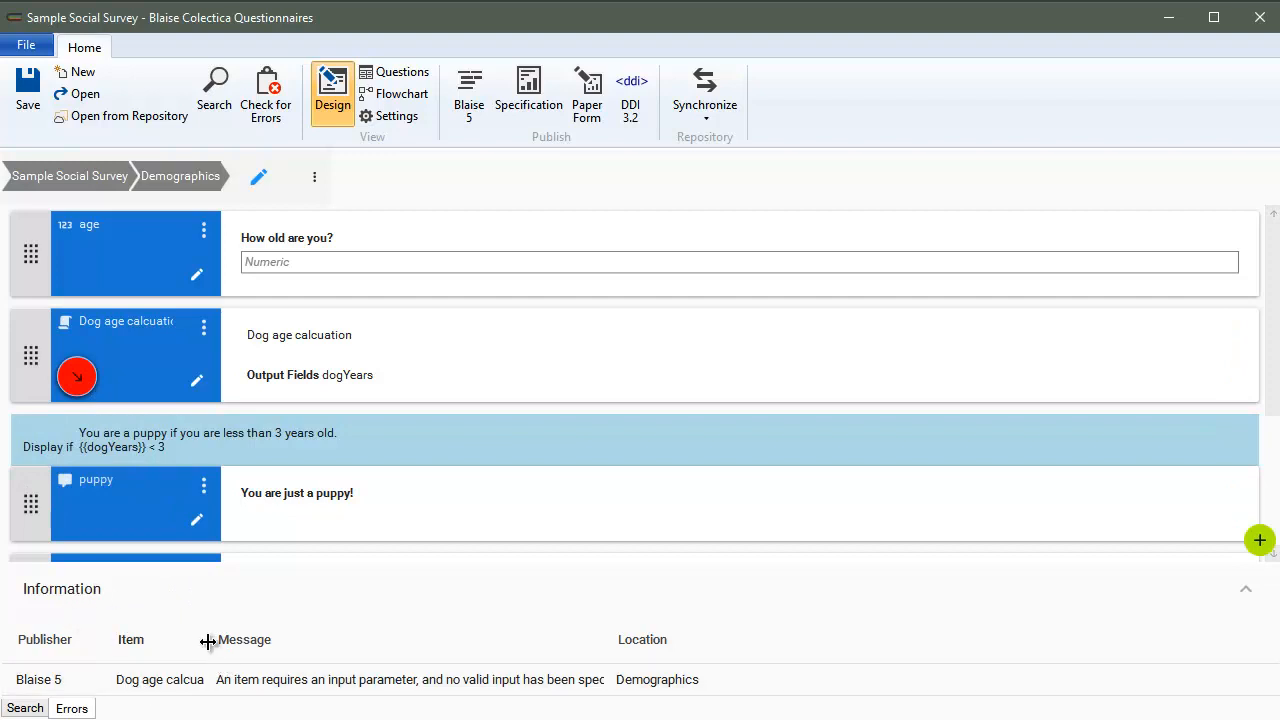
{"action": "left_click_drag", "start_coordinate": [211, 640], "coordinate": [263, 647]}
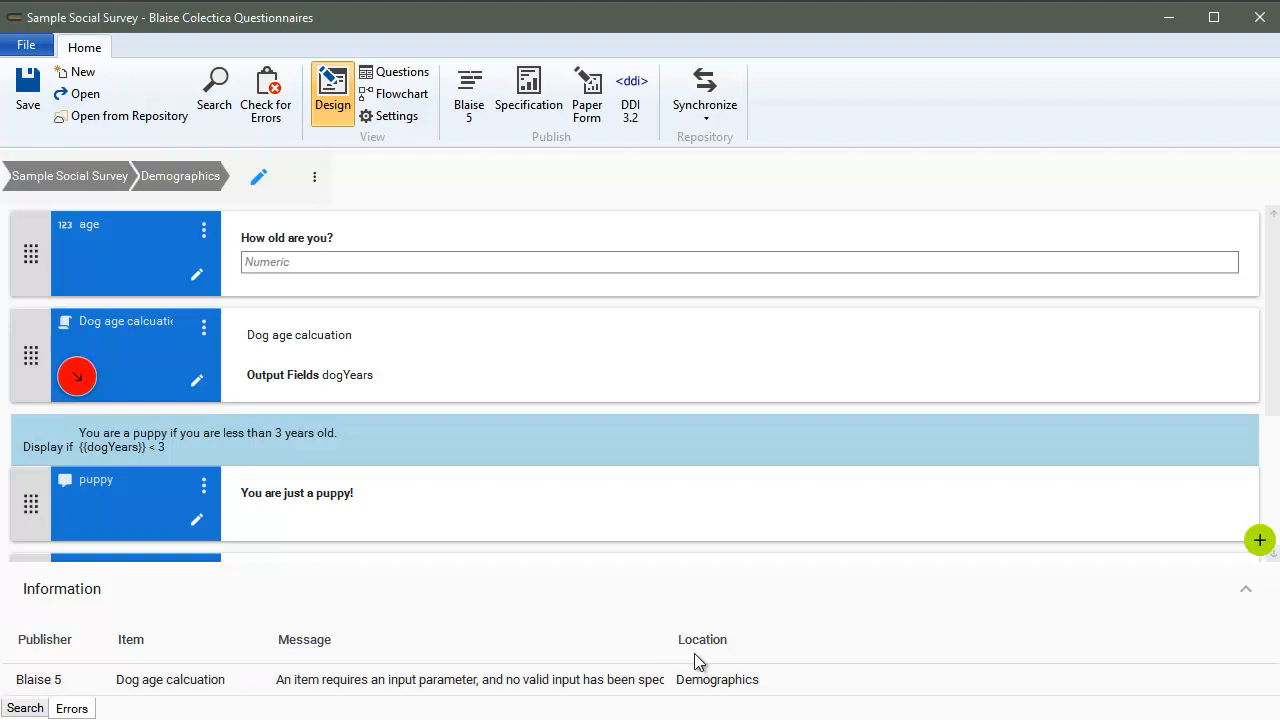
- Widen the error list's Message column, and go from the survey's top level to the faulty Demographics item through its error entry
{"action": "left_click_drag", "start_coordinate": [666, 648], "coordinate": [732, 648]}
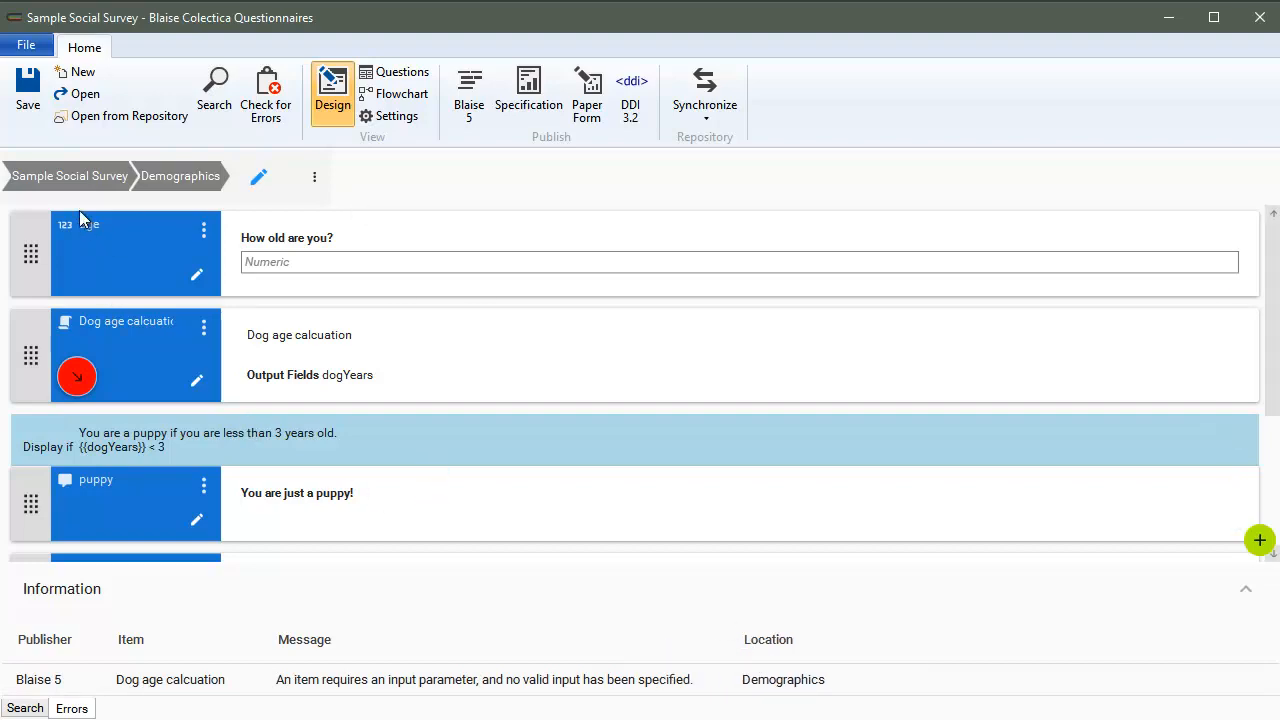
{"action": "left_click", "coordinate": [64, 179]}
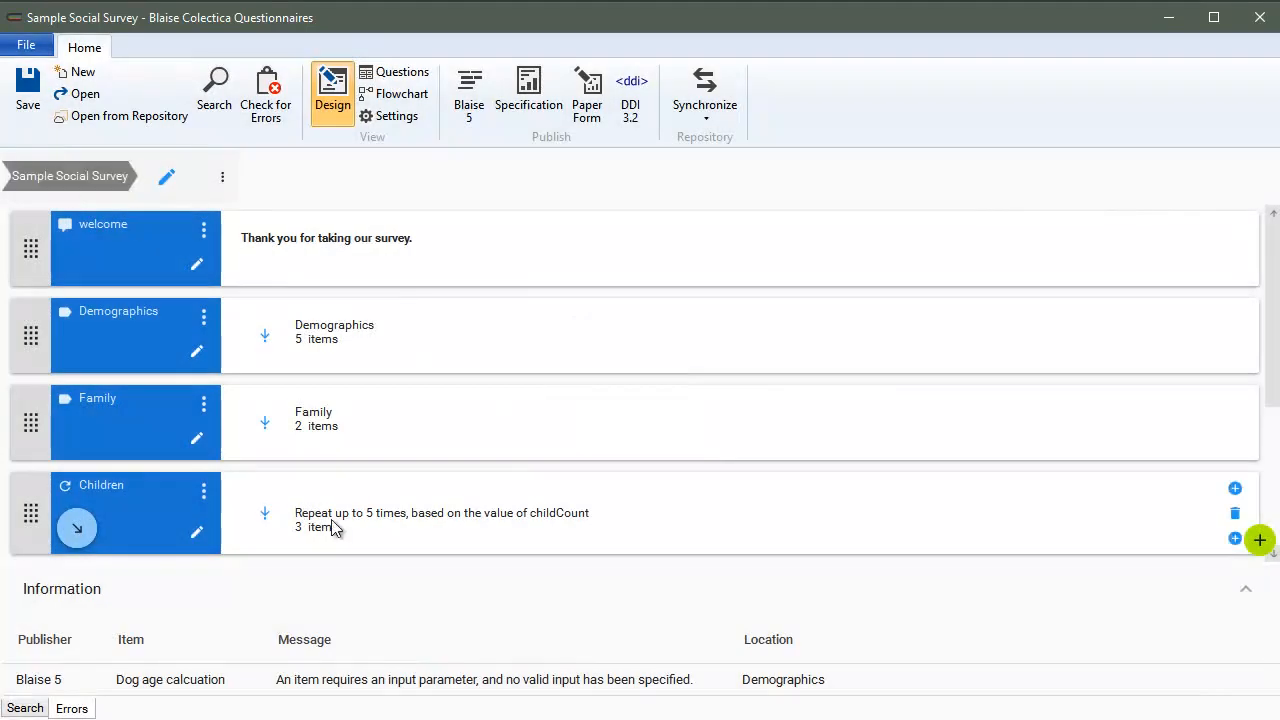
{"action": "scroll", "coordinate": [347, 389], "scroll_direction": "down", "scroll_amount": 3}
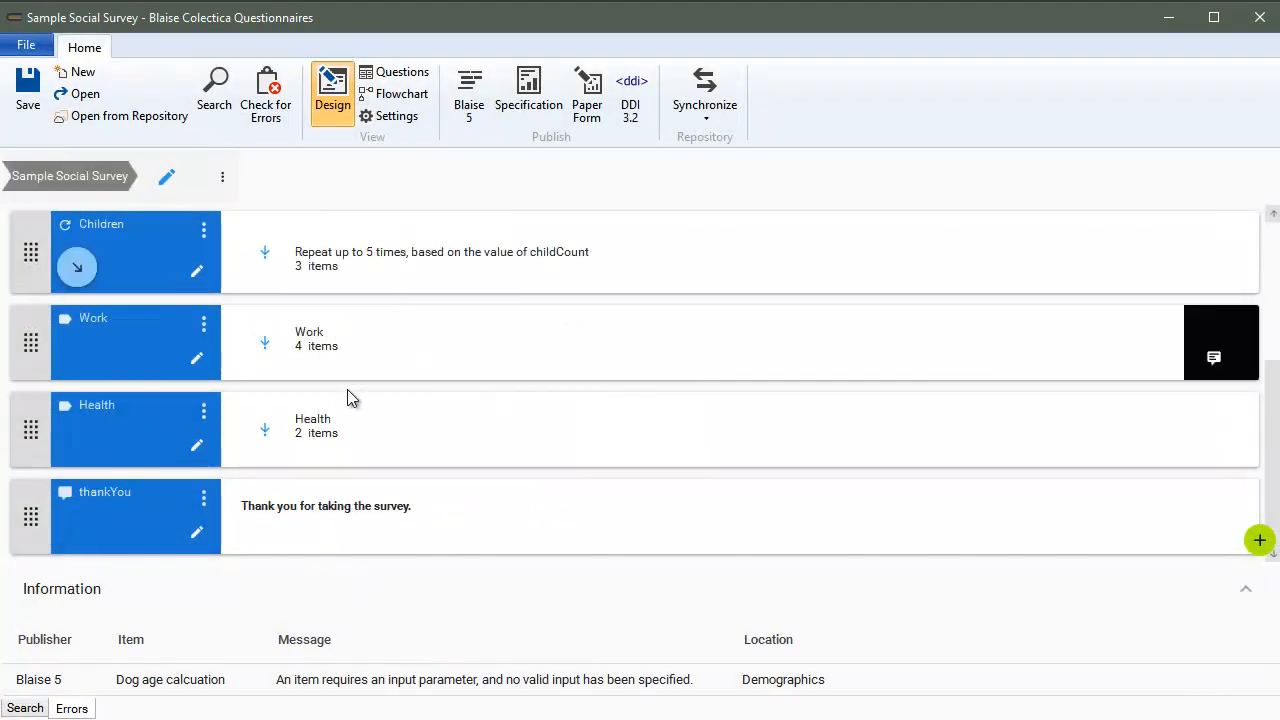
{"action": "scroll", "coordinate": [347, 389], "scroll_direction": "up", "scroll_amount": 3}
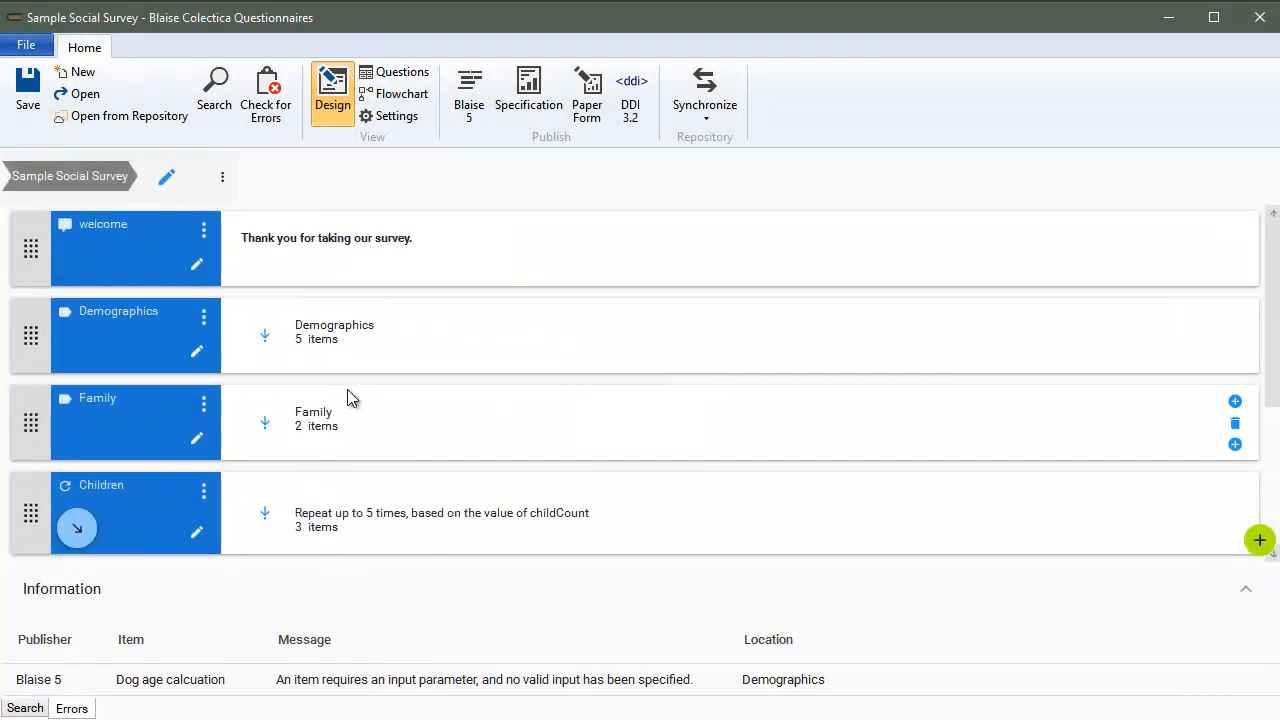
{"action": "double_click", "coordinate": [363, 681]}
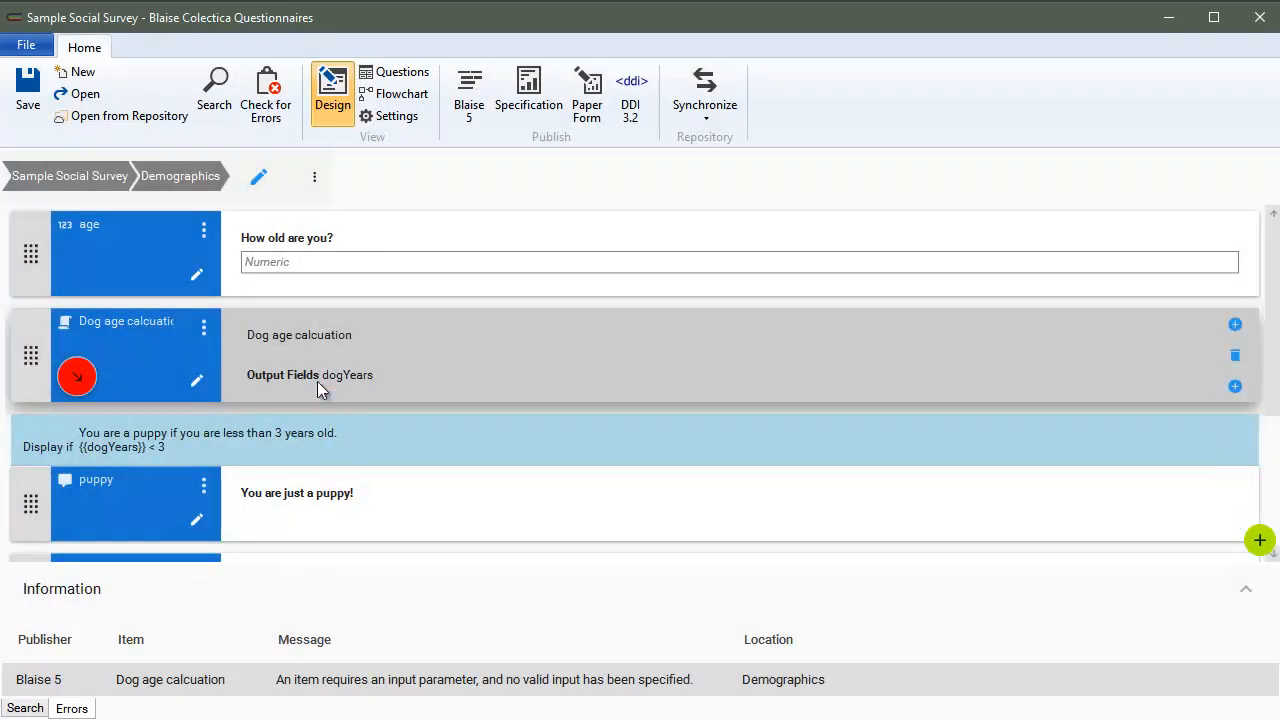
- Set the age input of the dog age computation to the "How old are you?" question and save it
{"action": "double_click", "coordinate": [104, 381]}
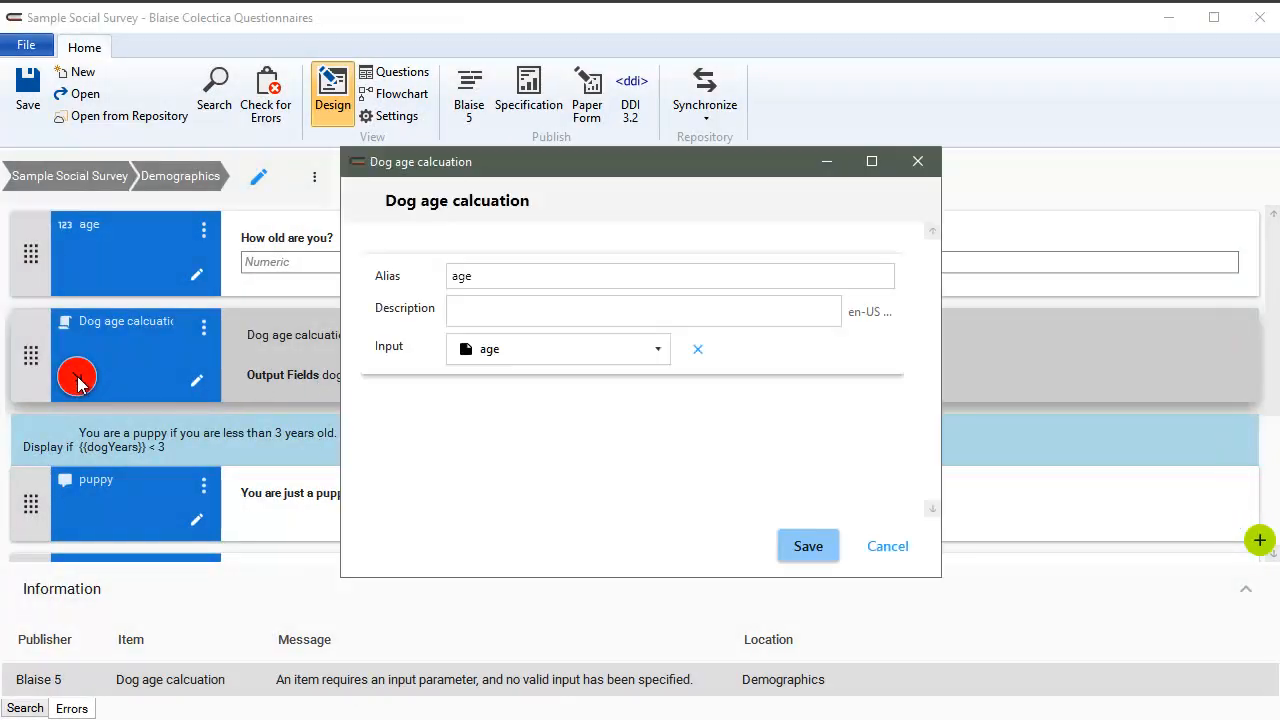
{"action": "left_click", "coordinate": [491, 352]}
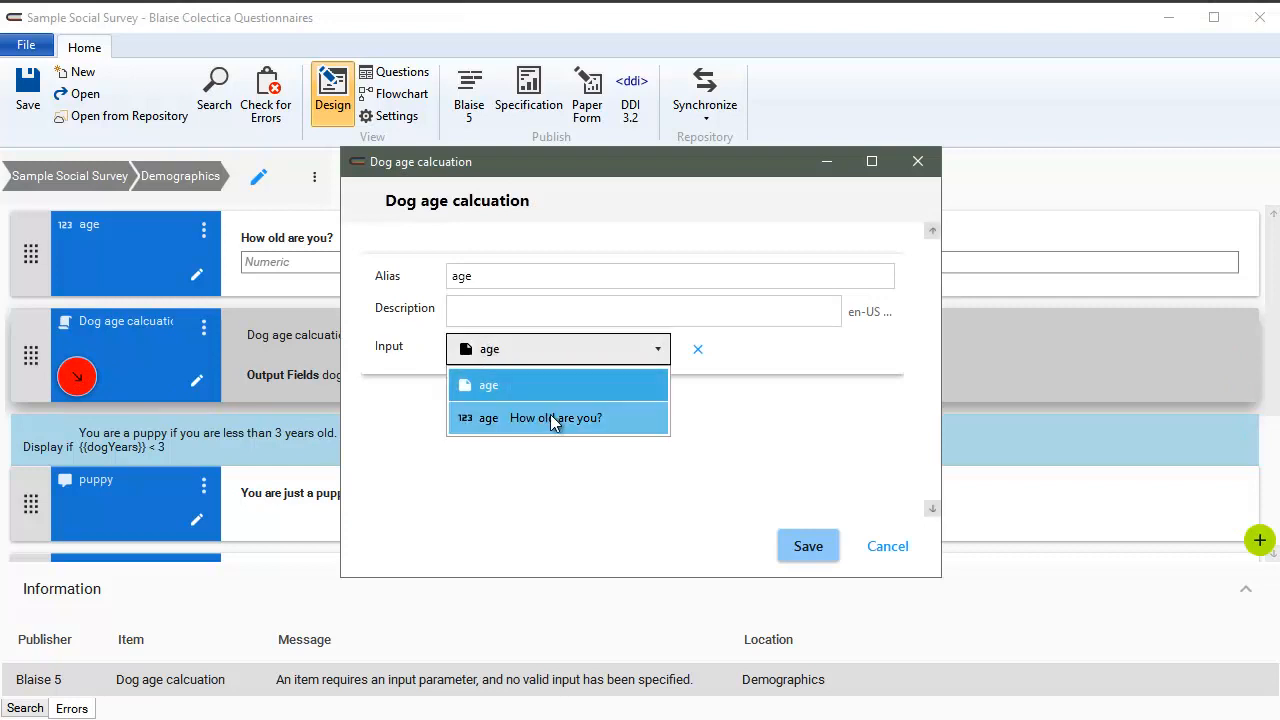
{"action": "left_click", "coordinate": [579, 419]}
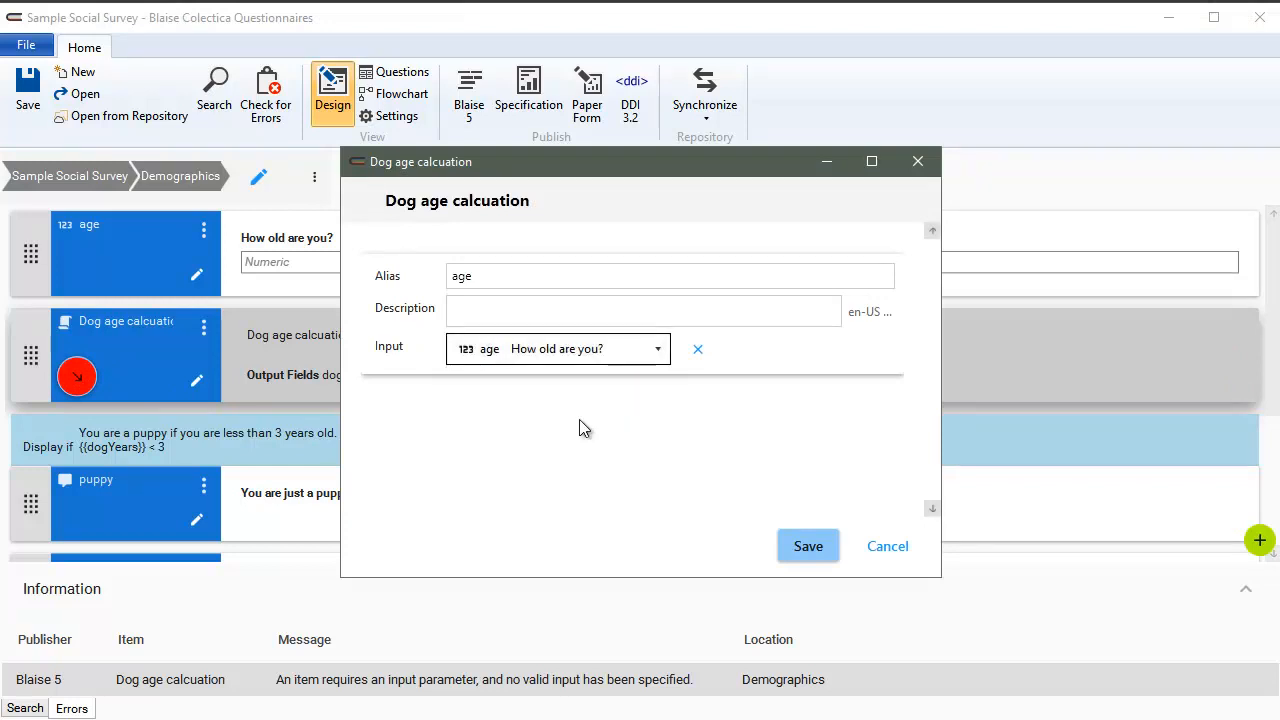
{"action": "left_click", "coordinate": [809, 545]}
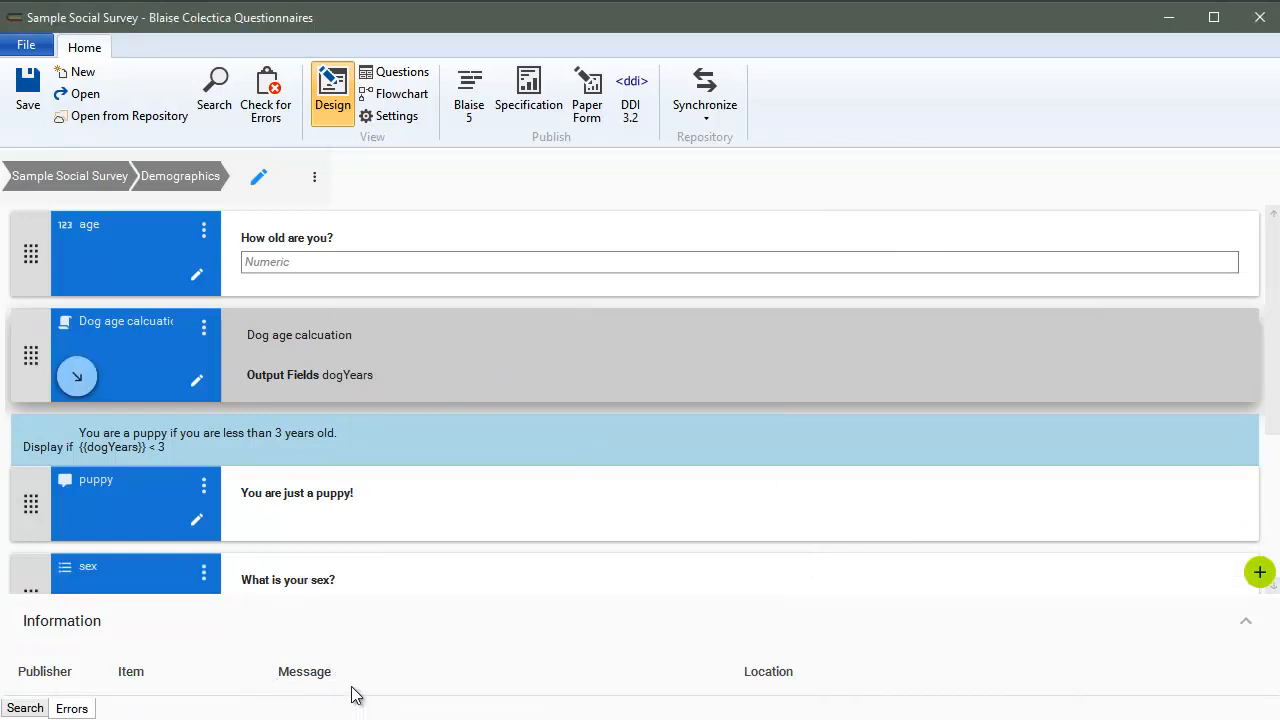
- Generate Blaise 5 code for the whole Sample Social Survey into c:\out, combining sequences to generate fewer BLOCKS
{"action": "left_click", "coordinate": [97, 175]}
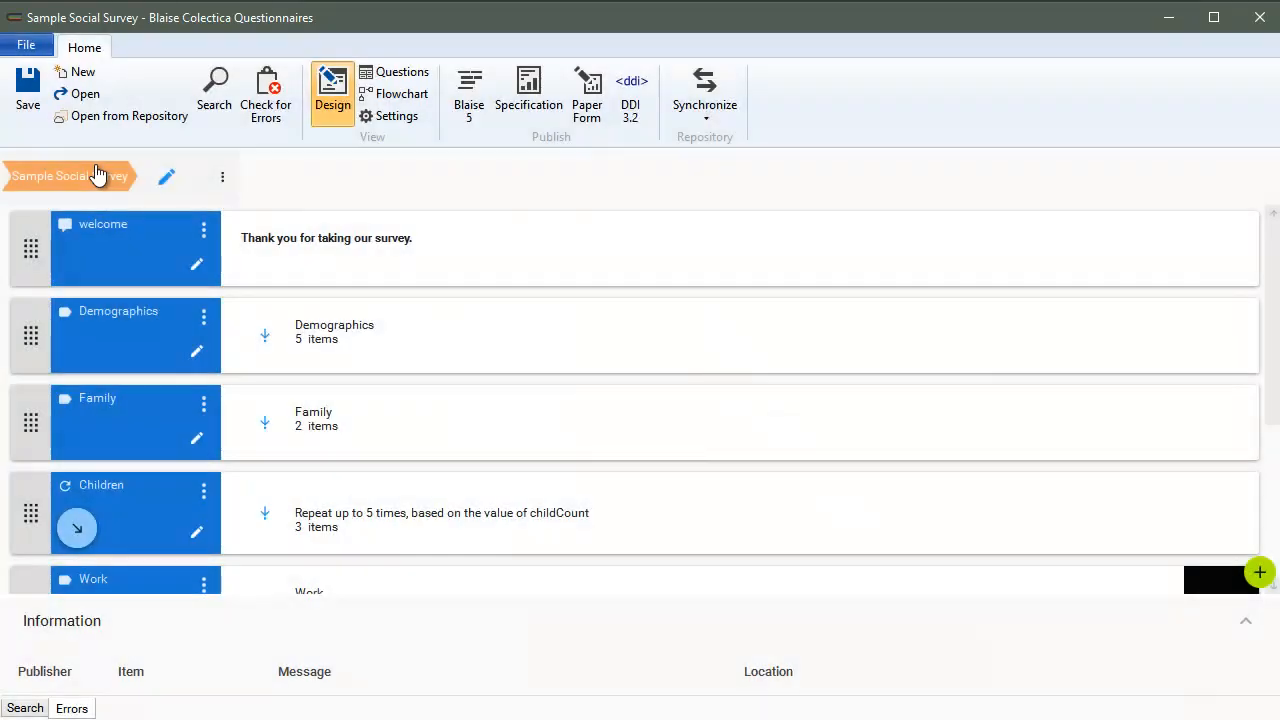
{"action": "left_click", "coordinate": [475, 121]}
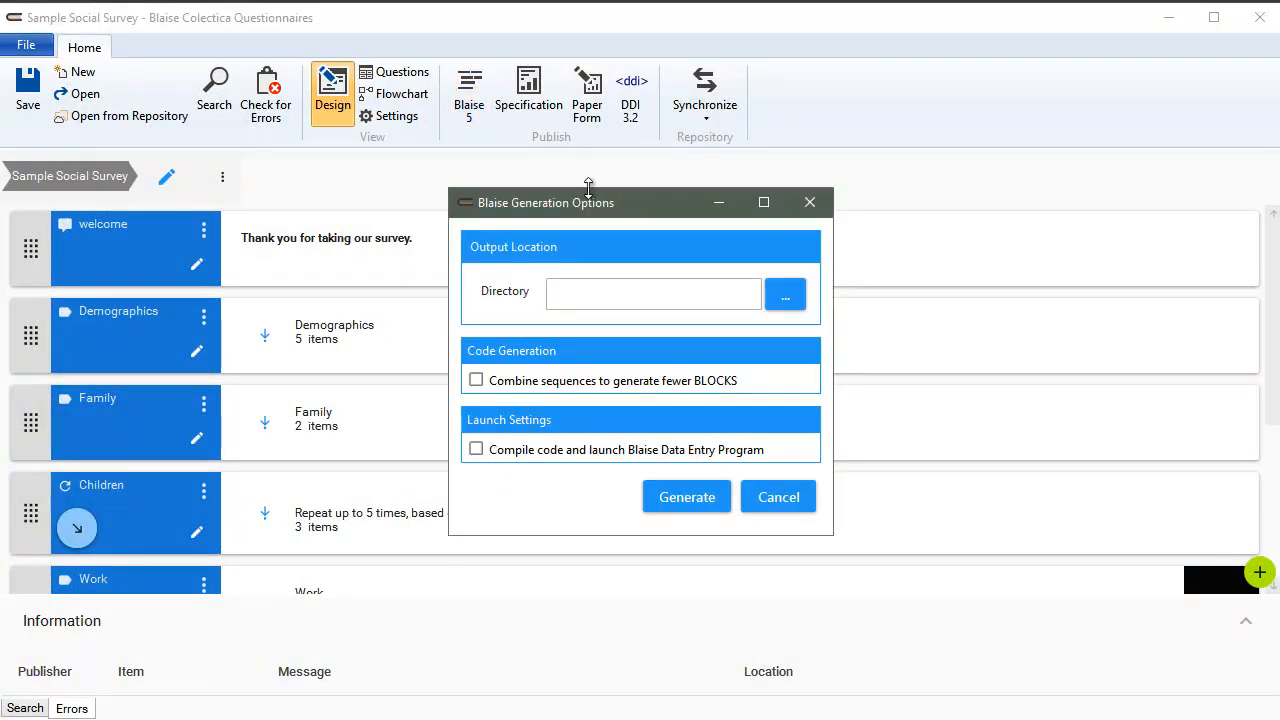
{"action": "left_click", "coordinate": [596, 295]}
{"action": "type", "text": "c"}
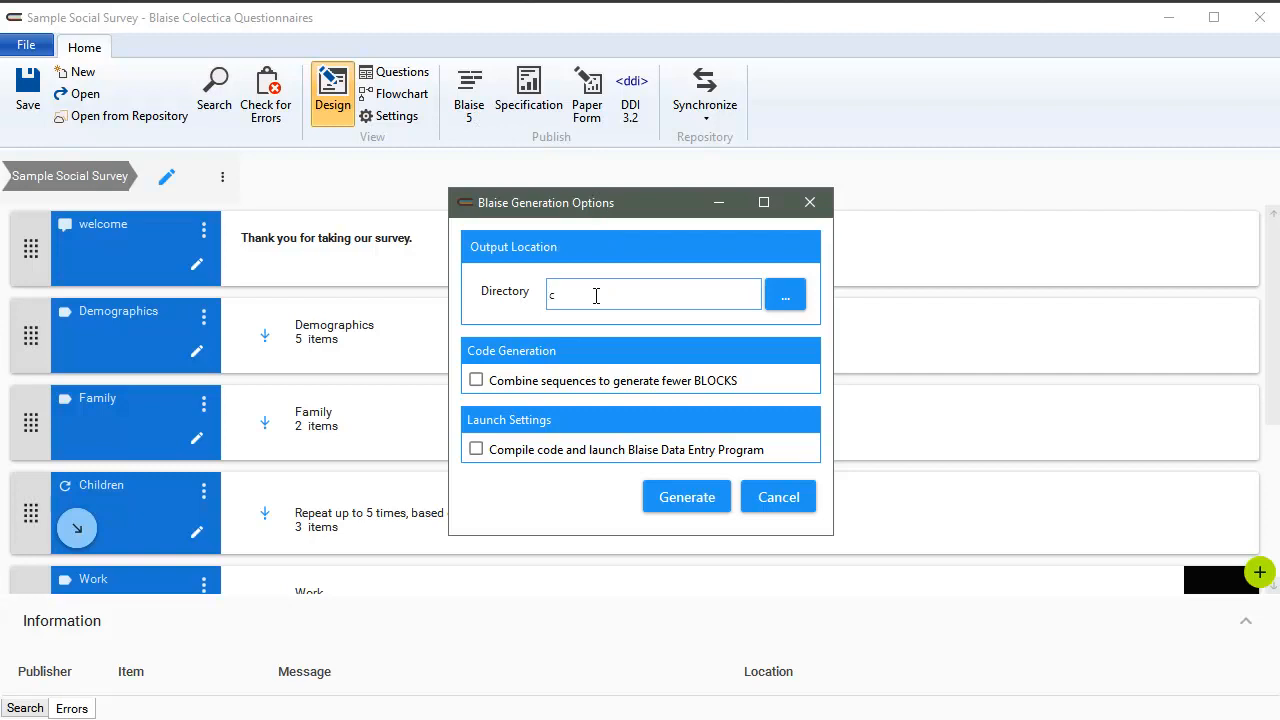
{"action": "type", "text": ":\\out"}
{"action": "left_click", "coordinate": [533, 388]}
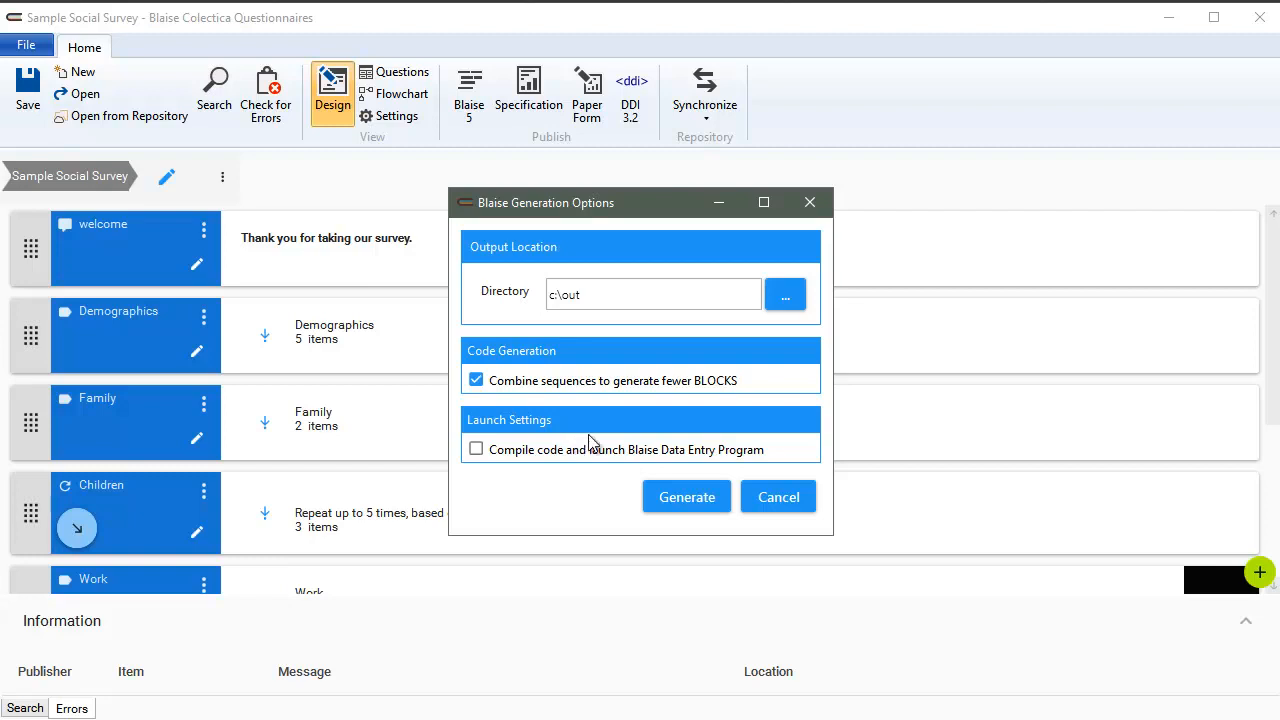
{"action": "left_click", "coordinate": [697, 512]}
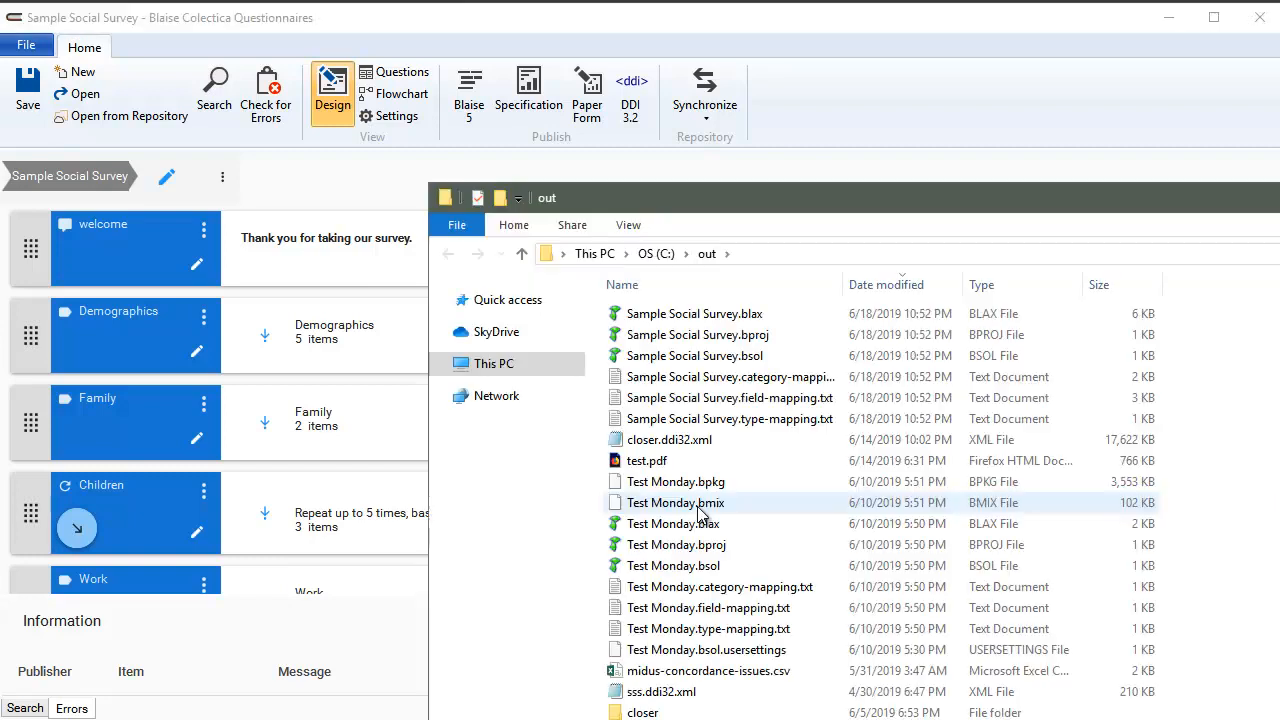
- Review the generated Sample Social Survey files in the out folder and open Sample Social Survey.bsol in Blaise Control Centre
{"action": "left_click_drag", "start_coordinate": [750, 205], "coordinate": [516, 127]}
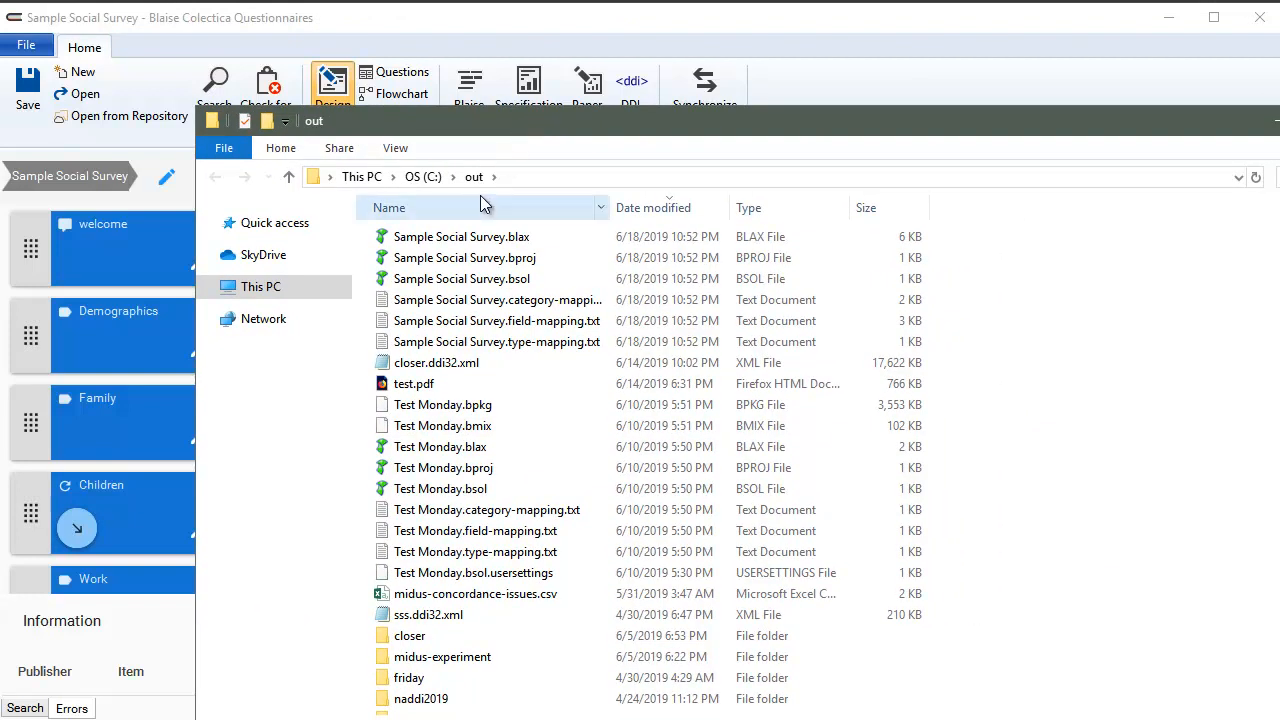
{"action": "left_click", "coordinate": [468, 237]}
{"action": "key", "text": "shift+Down"}
{"action": "key", "text": "shift+Down"}
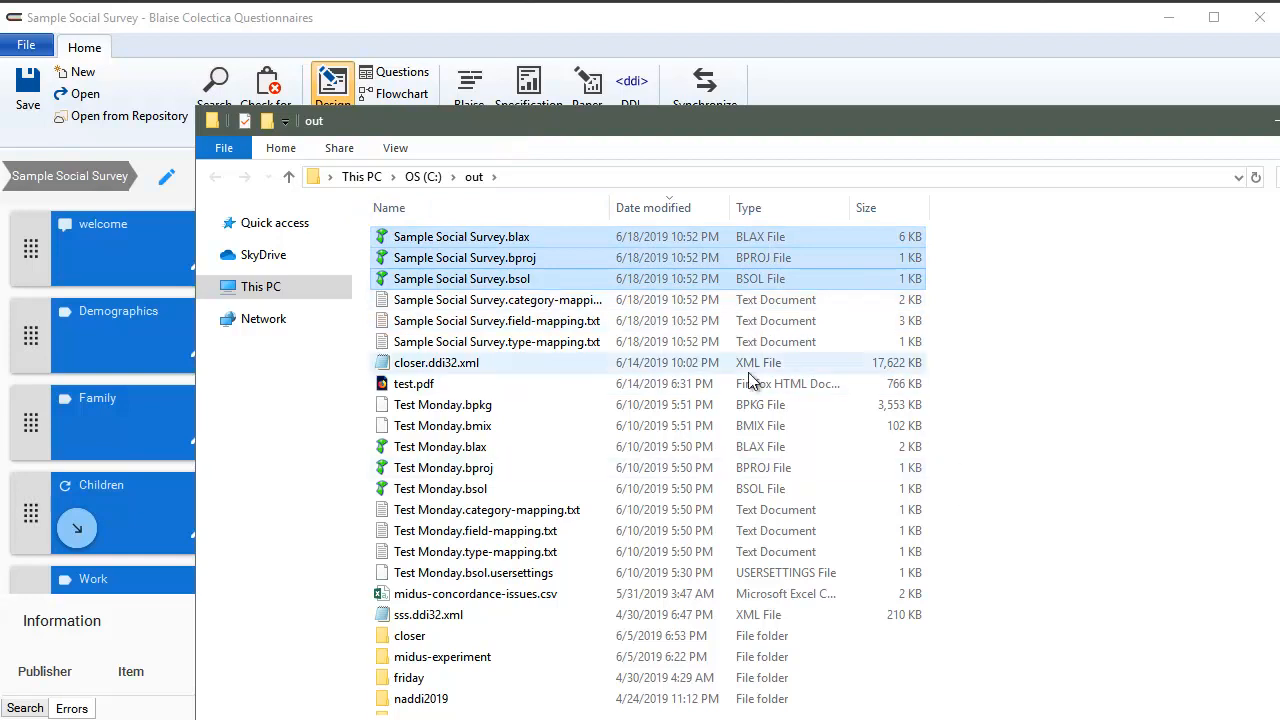
{"action": "left_click", "coordinate": [651, 321]}
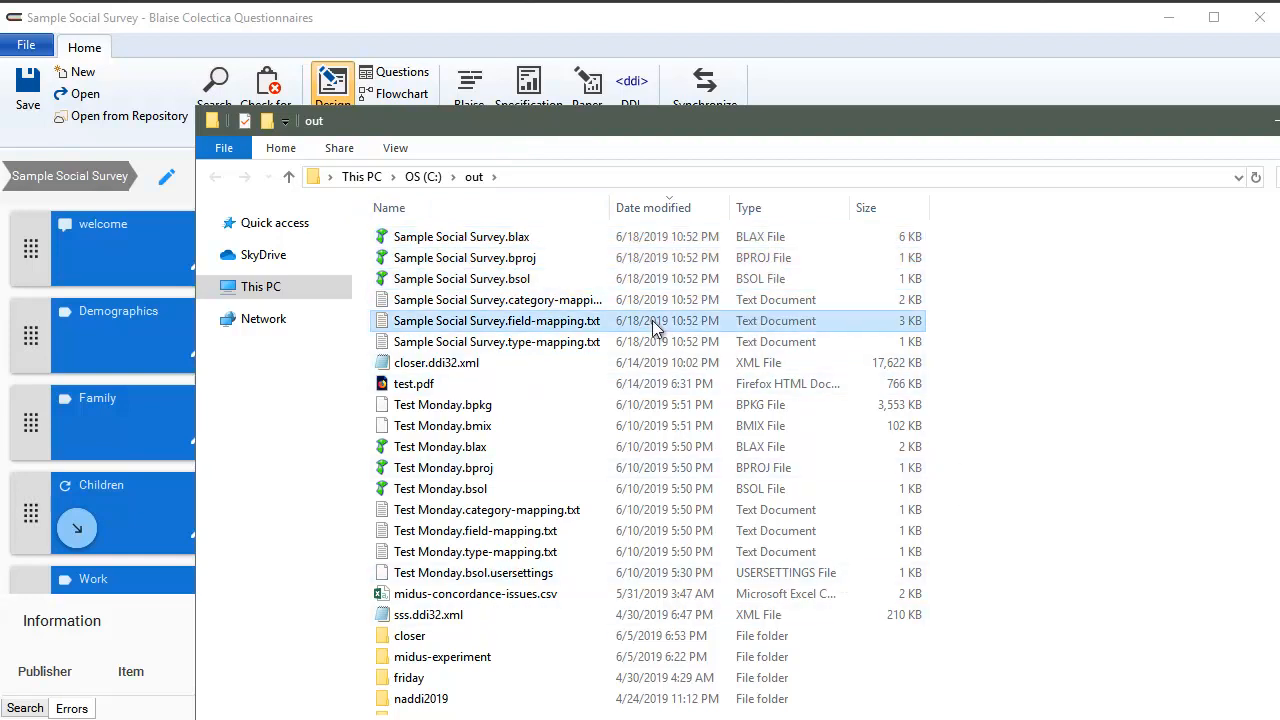
{"action": "left_click", "coordinate": [477, 282]}
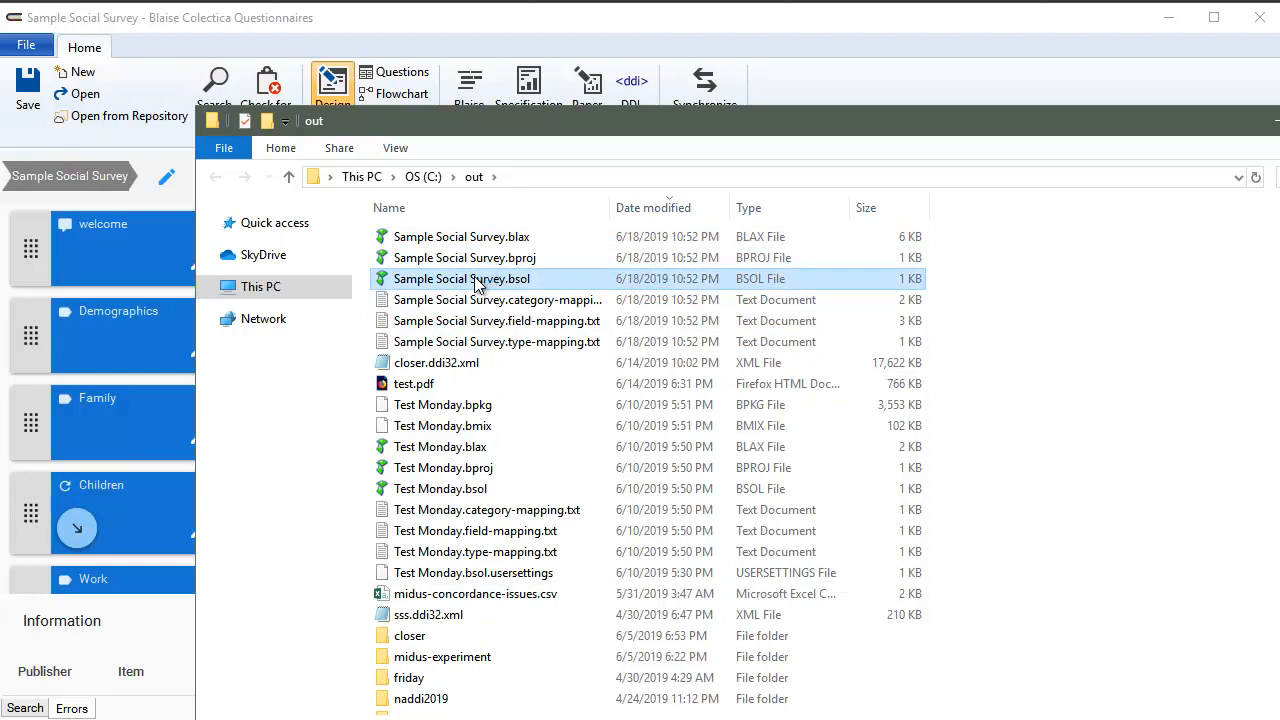
{"action": "double_click", "coordinate": [477, 282]}
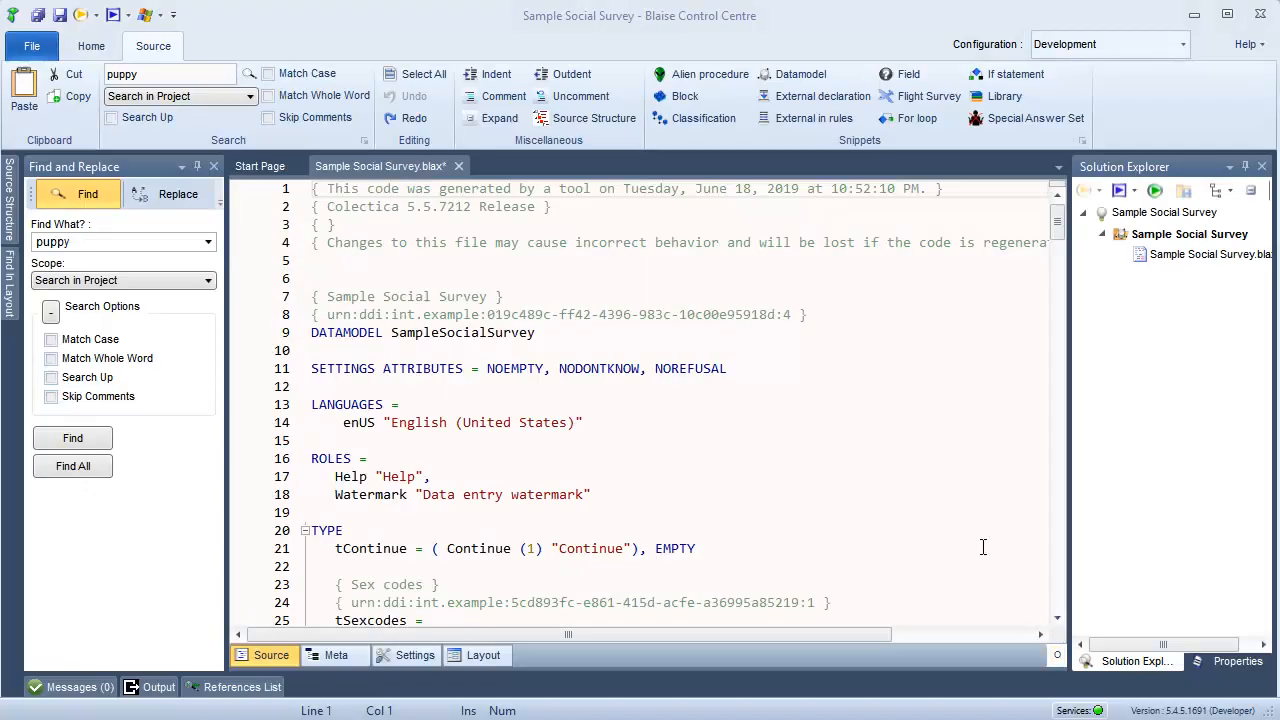
- Examine the generated source from the SampleSocialSurvey datamodel header through the code list definitions in its TYPE section
{"action": "left_click", "coordinate": [577, 274]}
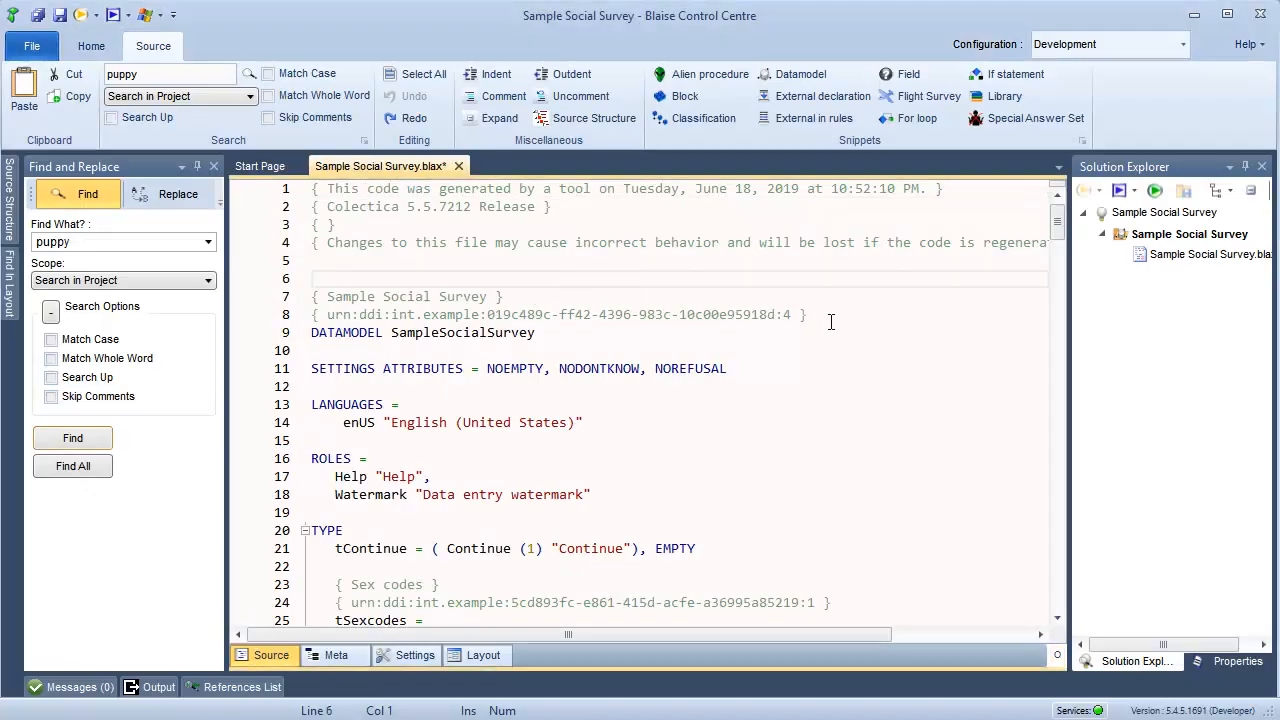
{"action": "key", "text": "Down"}
{"action": "key", "text": "Down"}
{"action": "key", "text": "Down"}
{"action": "key", "text": "Down"}
{"action": "key", "text": "Down"}
{"action": "key", "text": "Down"}
{"action": "key", "text": "Down"}
{"action": "key", "text": "Down"}
{"action": "key", "text": "Down"}
{"action": "key", "text": "Down"}
{"action": "key", "text": "Down"}
{"action": "key", "text": "Down"}
{"action": "key", "text": "Down"}
{"action": "key", "text": "Down"}
{"action": "key", "text": "Down"}
{"action": "key", "text": "Down"}
{"action": "key", "text": "Down"}
{"action": "key", "text": "Down"}
{"action": "key", "text": "Down"}
{"action": "key", "text": "Down"}
{"action": "key", "text": "Down"}
{"action": "key", "text": "Down"}
{"action": "key", "text": "Down"}
{"action": "key", "text": "Down"}
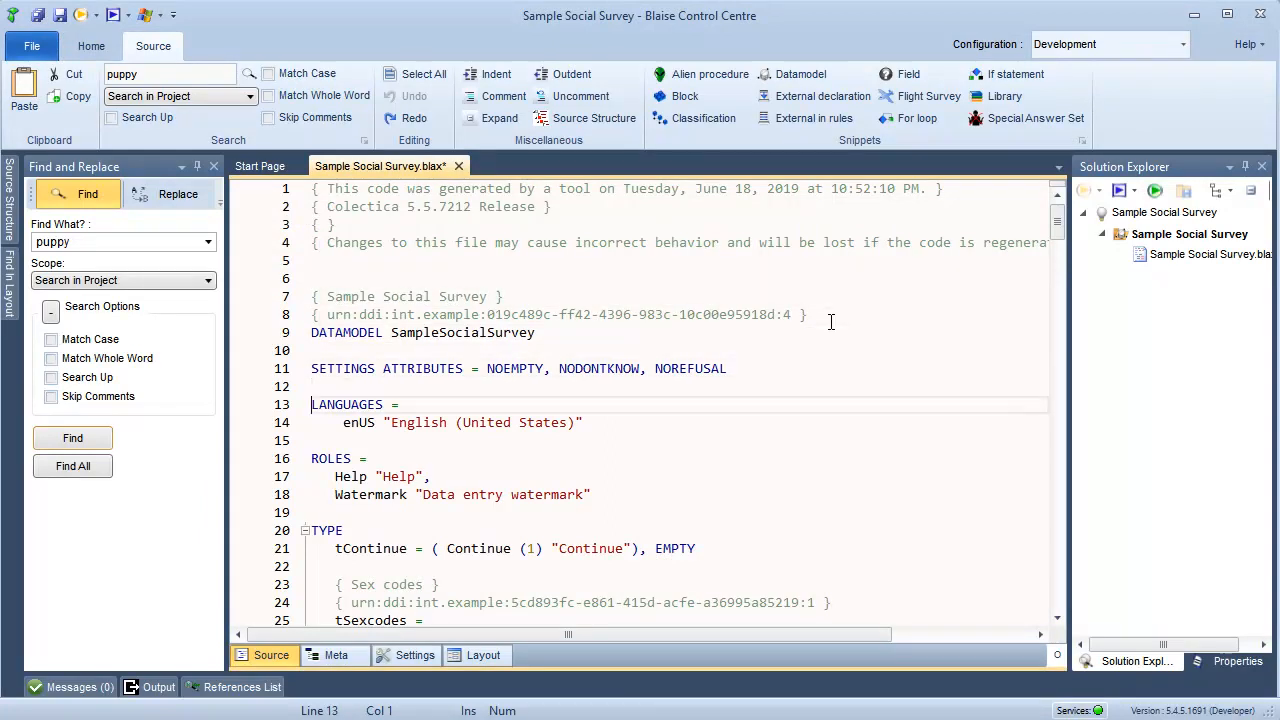
{"action": "key", "text": "Down"}
{"action": "key", "text": "Down"}
{"action": "key", "text": "Down"}
{"action": "key", "text": "Down"}
{"action": "key", "text": "Down"}
{"action": "key", "text": "Down"}
{"action": "key", "text": "Down"}
{"action": "key", "text": "Down"}
{"action": "key", "text": "Down"}
{"action": "key", "text": "Down"}
{"action": "key", "text": "Down"}
{"action": "key", "text": "Down"}
{"action": "key", "text": "Down"}
{"action": "key", "text": "Down"}
{"action": "key", "text": "Down"}
{"action": "key", "text": "Down"}
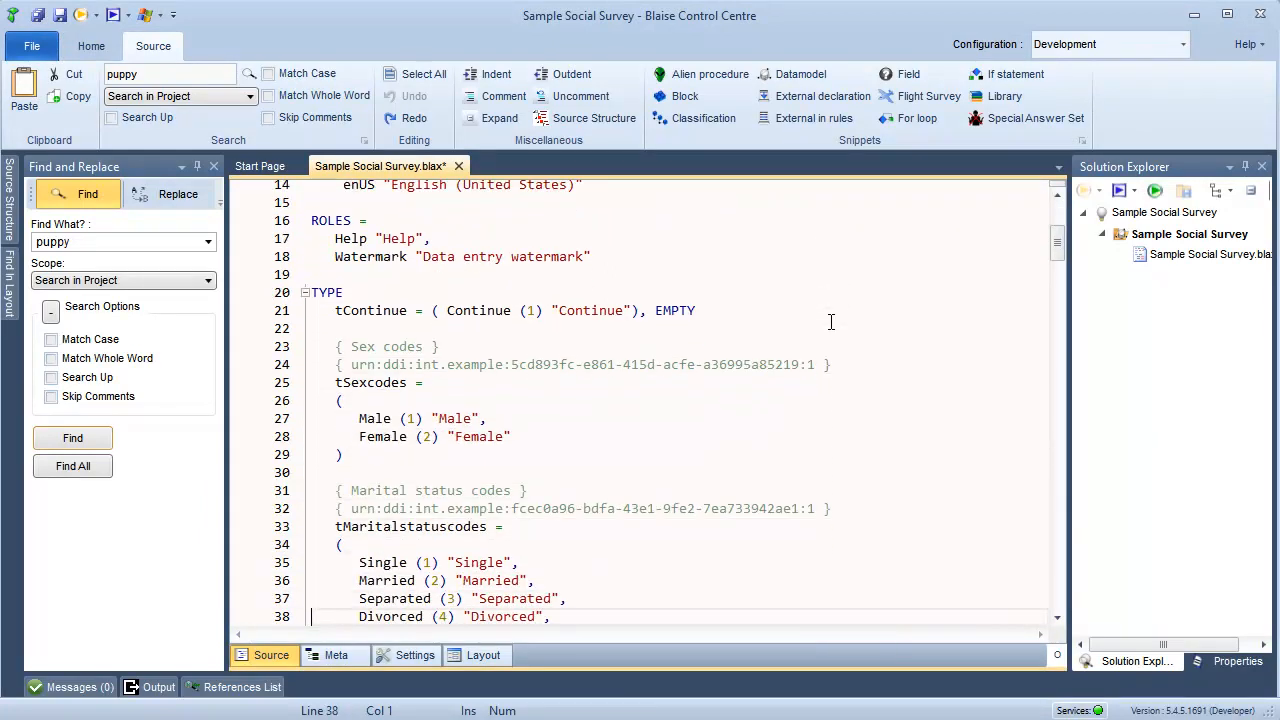
{"action": "key", "text": "Down"}
{"action": "key", "text": "Down"}
{"action": "key", "text": "Down"}
{"action": "key", "text": "Down"}
{"action": "key", "text": "Down"}
{"action": "key", "text": "Down"}
{"action": "key", "text": "Down"}
{"action": "key", "text": "Down"}
{"action": "key", "text": "Down"}
{"action": "key", "text": "Down"}
{"action": "key", "text": "Down"}
{"action": "key", "text": "Down"}
{"action": "key", "text": "Down"}
{"action": "key", "text": "Down"}
{"action": "key", "text": "Down"}
{"action": "key", "text": "Down"}
{"action": "key", "text": "Down"}
{"action": "key", "text": "Down"}
{"action": "key", "text": "Down"}
{"action": "key", "text": "Down"}
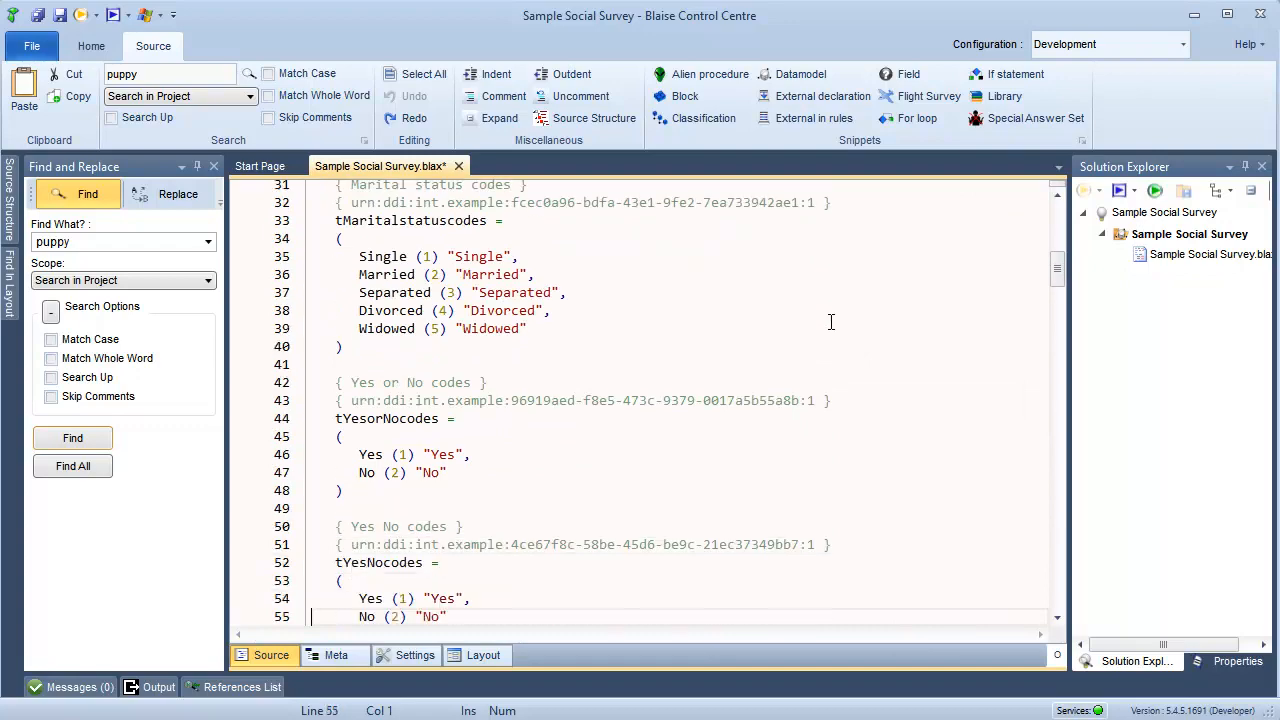
- Examine the remaining code lists and the generated B_Block, B_BlockTable and BtimeUse blocks, including their fields and rules
{"action": "key", "text": "Down"}
{"action": "key", "text": "Down"}
{"action": "key", "text": "Down"}
{"action": "key", "text": "Down"}
{"action": "key", "text": "Down"}
{"action": "key", "text": "Down"}
{"action": "key", "text": "Down"}
{"action": "key", "text": "Down"}
{"action": "key", "text": "Down"}
{"action": "key", "text": "Down"}
{"action": "key", "text": "Down"}
{"action": "key", "text": "Down"}
{"action": "key", "text": "Down"}
{"action": "key", "text": "Down"}
{"action": "key", "text": "Down"}
{"action": "key", "text": "Down"}
{"action": "key", "text": "Down"}
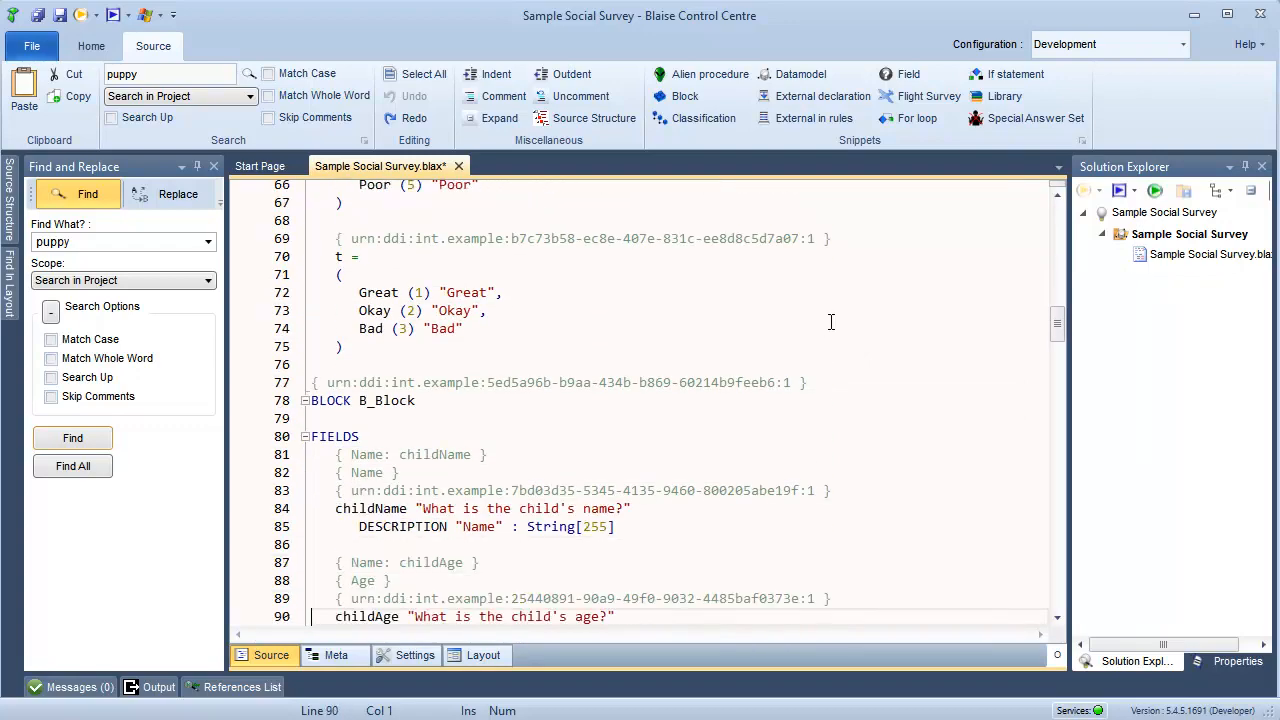
{"action": "key", "text": "Down"}
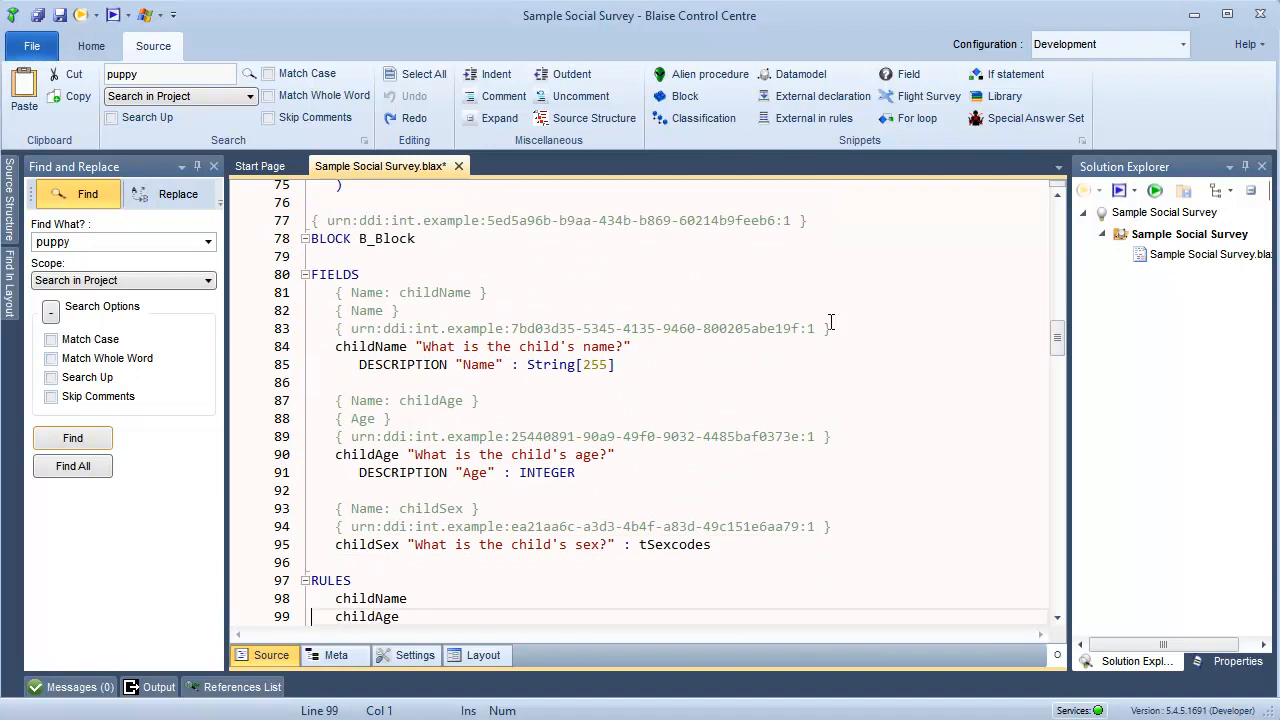
{"action": "key", "text": "Down"}
{"action": "key", "text": "Down"}
{"action": "key", "text": "Down"}
{"action": "key", "text": "Down"}
{"action": "key", "text": "Down"}
{"action": "key", "text": "Down"}
{"action": "key", "text": "Down"}
{"action": "key", "text": "Down"}
{"action": "key", "text": "Down"}
{"action": "key", "text": "Down"}
{"action": "key", "text": "Down"}
{"action": "key", "text": "Down"}
{"action": "key", "text": "Down"}
{"action": "key", "text": "Down"}
{"action": "key", "text": "Down"}
{"action": "key", "text": "Down"}
{"action": "key", "text": "Down"}
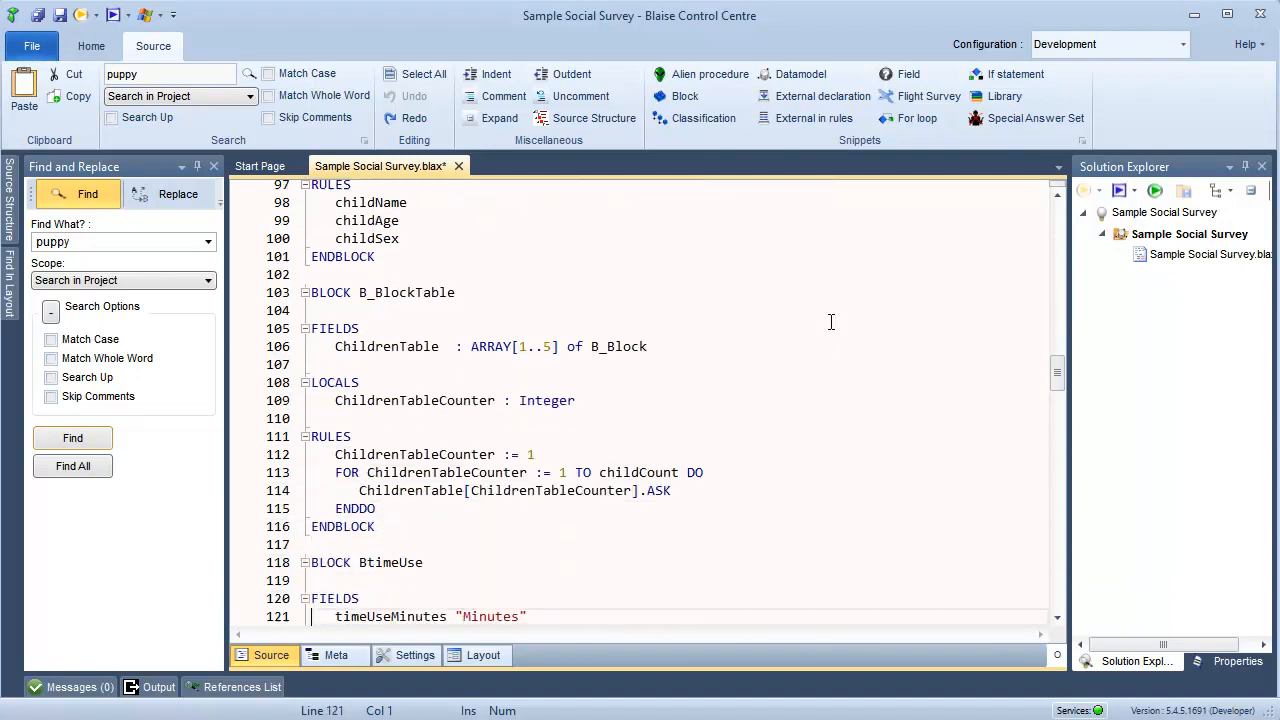
{"action": "key", "text": "Down"}
{"action": "key", "text": "Down"}
{"action": "key", "text": "Down"}
{"action": "key", "text": "Down"}
{"action": "key", "text": "Down"}
{"action": "key", "text": "Down"}
{"action": "key", "text": "Down"}
{"action": "key", "text": "Down"}
{"action": "key", "text": "Down"}
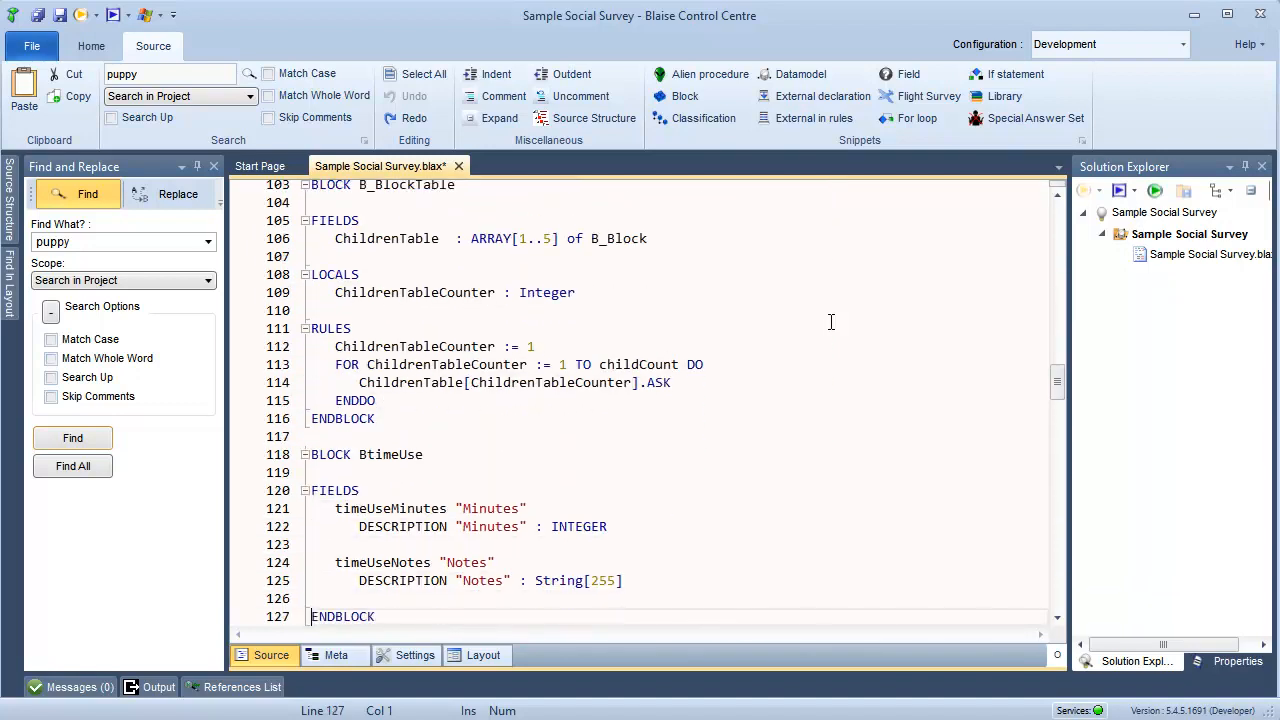
- Examine the survey's main FIELDS section from the welcome field to the start of the timeUse group, including question texts and types
{"action": "key", "text": "Down"}
{"action": "key", "text": "Down"}
{"action": "key", "text": "Down"}
{"action": "key", "text": "Down"}
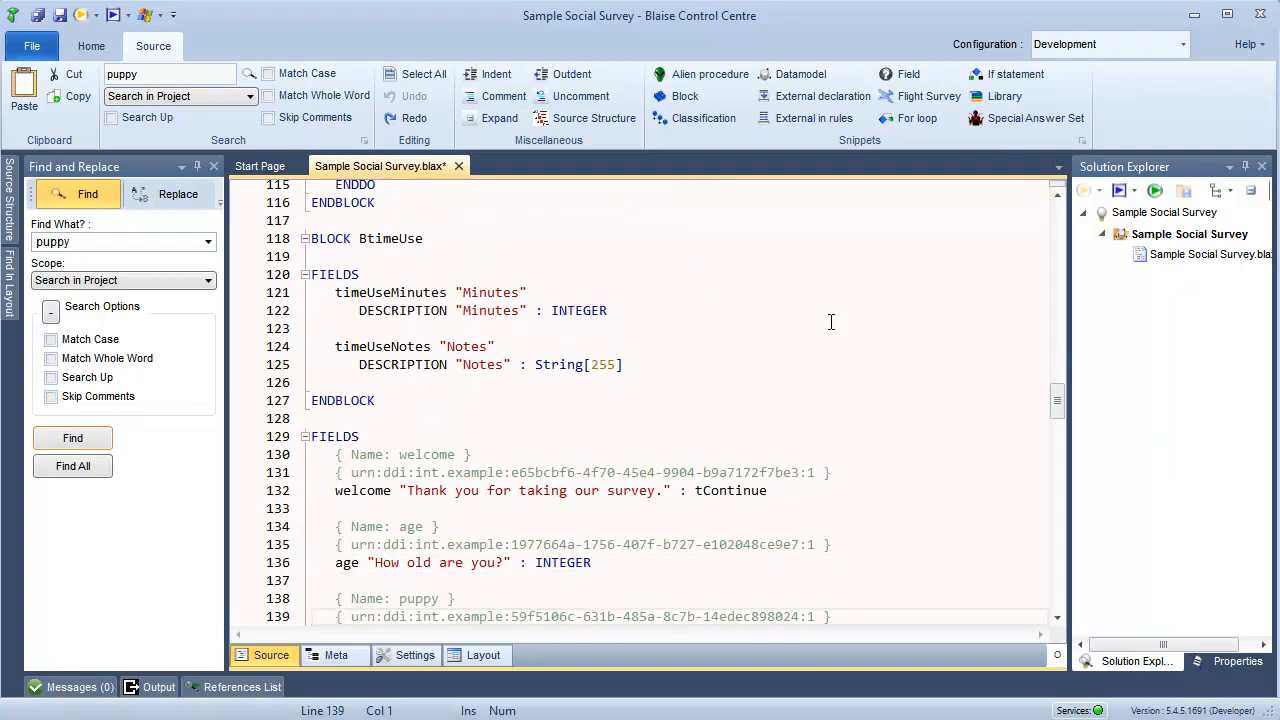
{"action": "key", "text": "Down"}
{"action": "key", "text": "Down"}
{"action": "key", "text": "Down"}
{"action": "key", "text": "Down"}
{"action": "key", "text": "Down"}
{"action": "key", "text": "Down"}
{"action": "key", "text": "Down"}
{"action": "key", "text": "Down"}
{"action": "key", "text": "Down"}
{"action": "key", "text": "Down"}
{"action": "key", "text": "Down"}
{"action": "key", "text": "Down"}
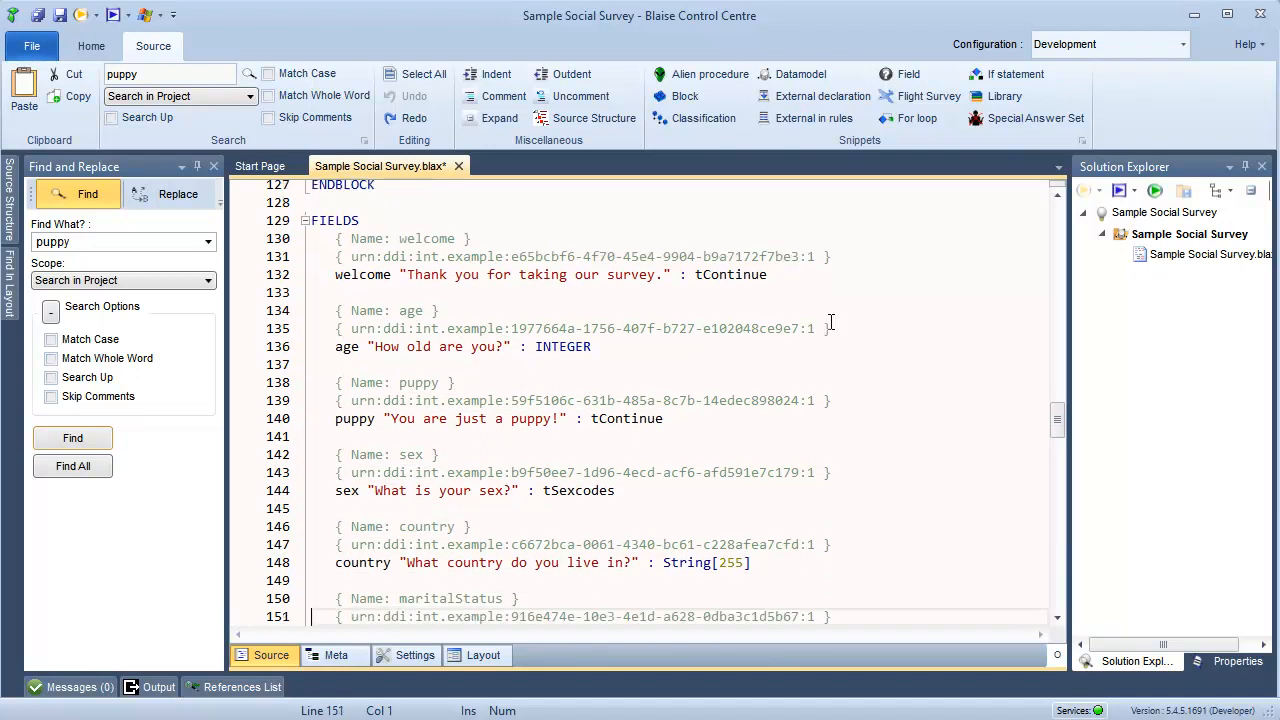
{"action": "key", "text": "Down"}
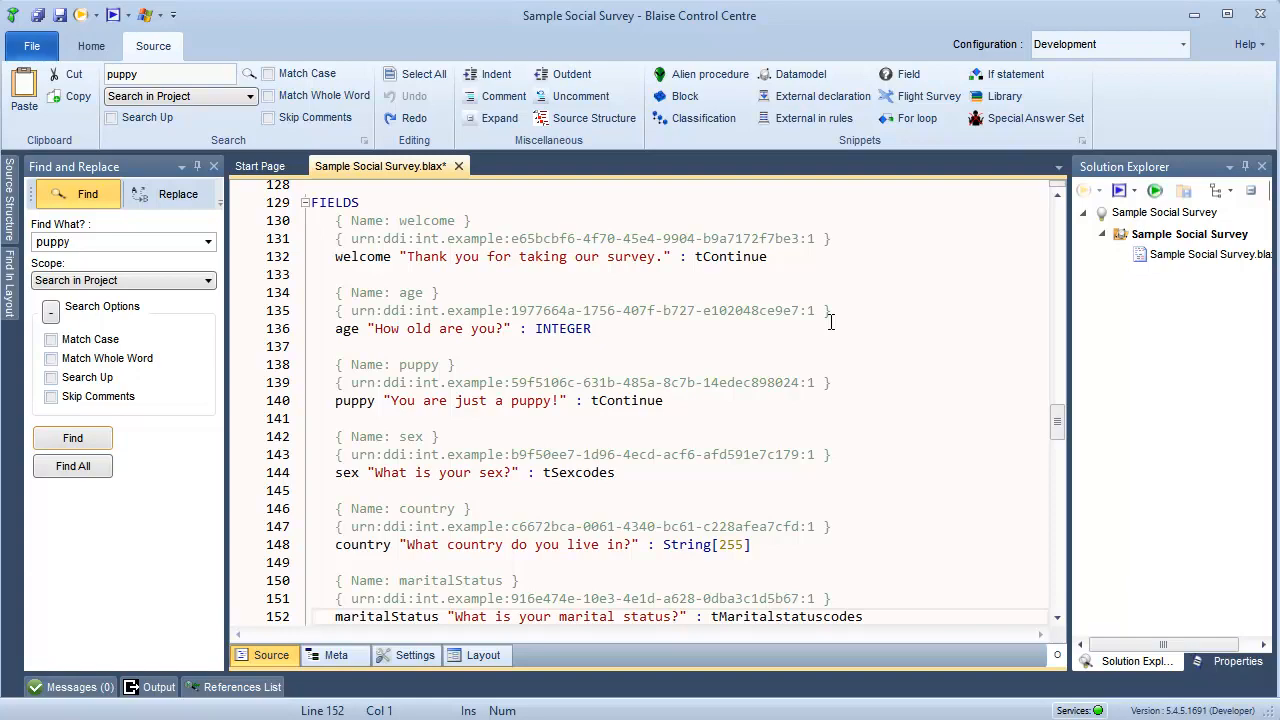
{"action": "key", "text": "Down"}
{"action": "key", "text": "Down"}
{"action": "key", "text": "Down"}
{"action": "key", "text": "Down"}
{"action": "key", "text": "Down"}
{"action": "key", "text": "Down"}
{"action": "key", "text": "Down"}
{"action": "key", "text": "Down"}
{"action": "key", "text": "Down"}
{"action": "key", "text": "Down"}
{"action": "key", "text": "Down"}
{"action": "key", "text": "Down"}
{"action": "key", "text": "Down"}
{"action": "key", "text": "Down"}
{"action": "key", "text": "Down"}
{"action": "key", "text": "Down"}
{"action": "key", "text": "Down"}
{"action": "key", "text": "Down"}
{"action": "key", "text": "Down"}
{"action": "key", "text": "Down"}
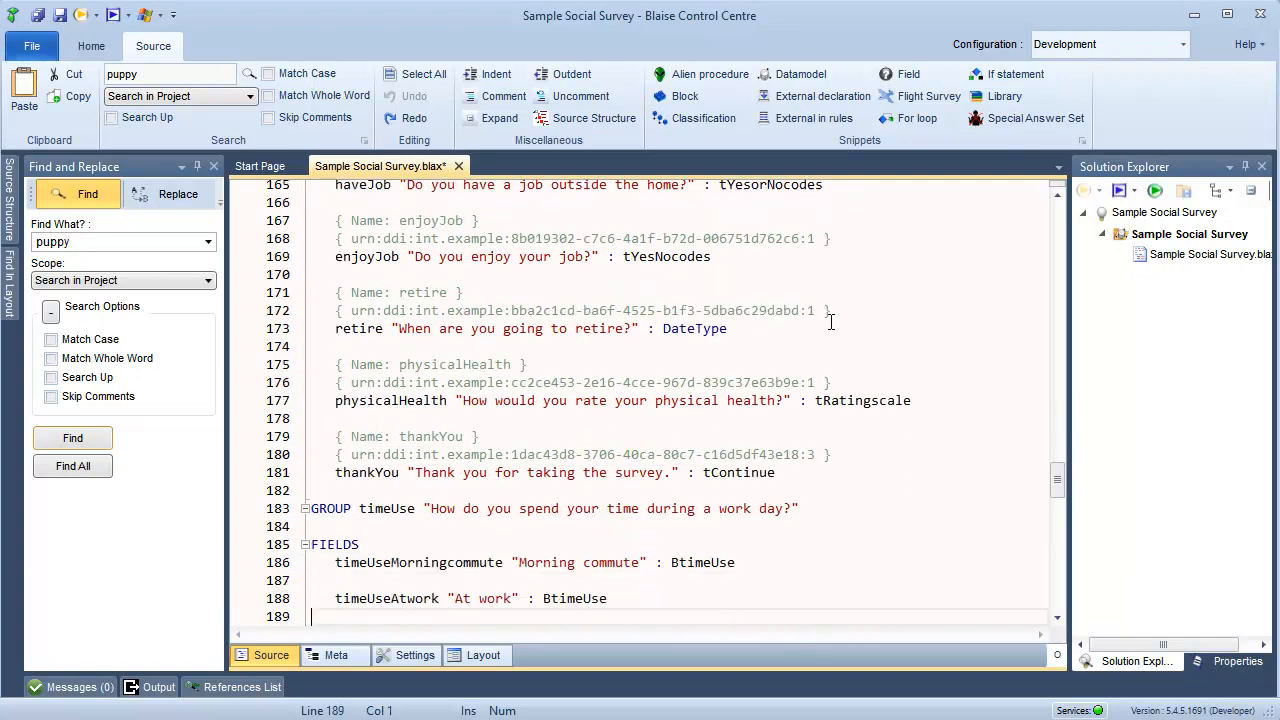
- Examine the timeUse and food groups in the generated source, including their item fields, descriptions and types
{"action": "key", "text": "Down"}
{"action": "key", "text": "Down"}
{"action": "key", "text": "Down"}
{"action": "key", "text": "Down"}
{"action": "key", "text": "Down"}
{"action": "key", "text": "Down"}
{"action": "key", "text": "Down"}
{"action": "key", "text": "Down"}
{"action": "key", "text": "Down"}
{"action": "key", "text": "Down"}
{"action": "key", "text": "Down"}
{"action": "key", "text": "Down"}
{"action": "key", "text": "Down"}
{"action": "key", "text": "Down"}
{"action": "key", "text": "Down"}
{"action": "key", "text": "Down"}
{"action": "key", "text": "Down"}
{"action": "key", "text": "Down"}
{"action": "key", "text": "Down"}
{"action": "key", "text": "Down"}
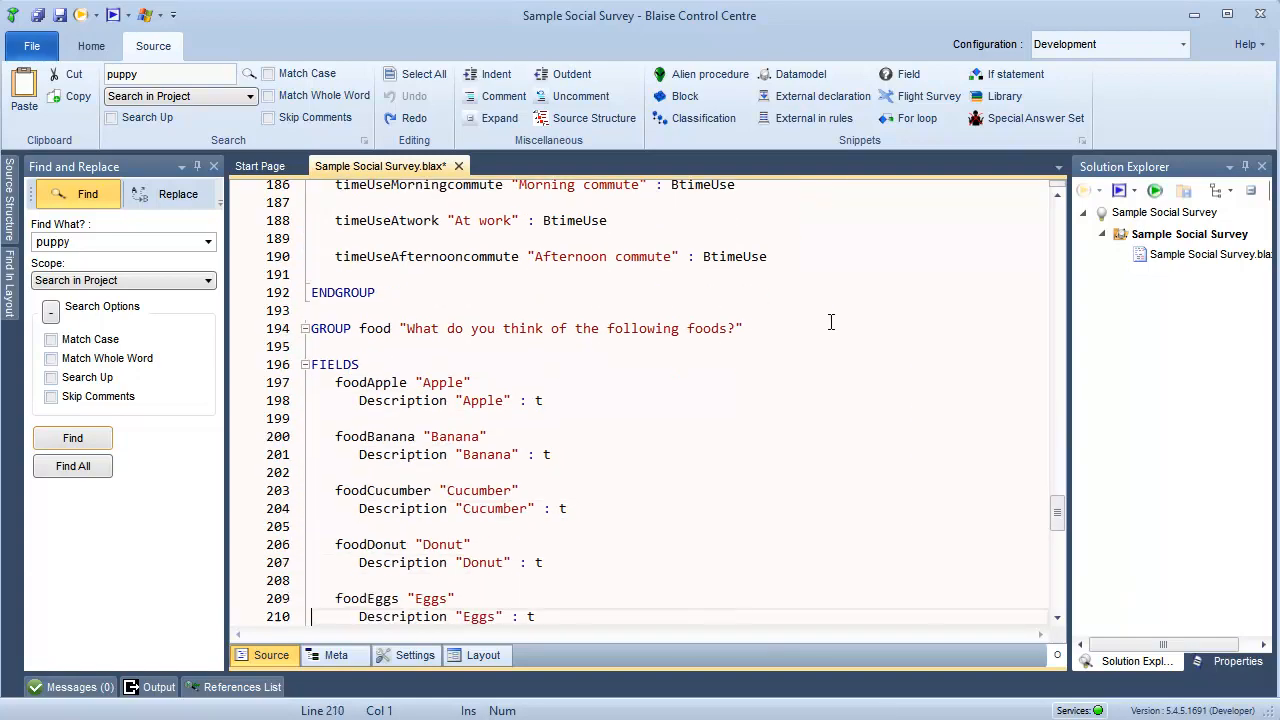
{"action": "key", "text": "Down"}
{"action": "key", "text": "Down"}
{"action": "key", "text": "Down"}
{"action": "key", "text": "Down"}
{"action": "key", "text": "Down"}
{"action": "key", "text": "Down"}
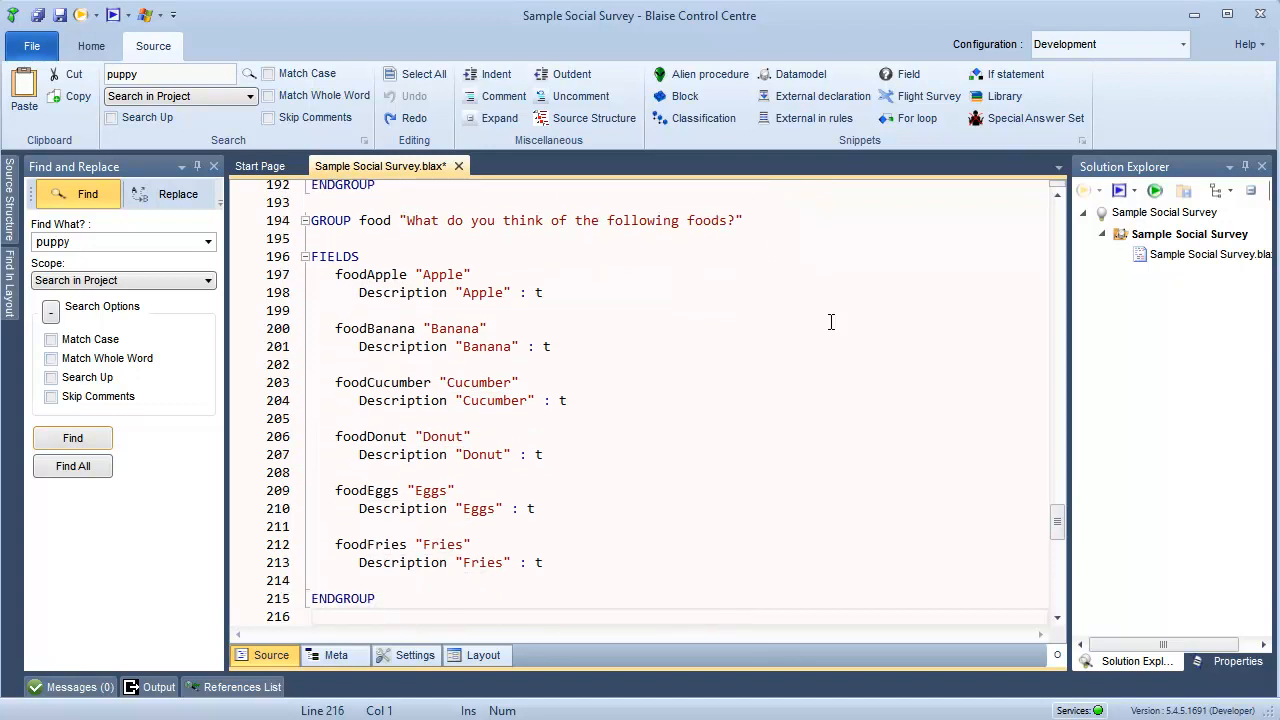
- Examine the LOCALS section and the RULES section from welcome through the dogYears calculation and puppy condition to the haveJob condition
{"action": "key", "text": "Down"}
{"action": "key", "text": "Down"}
{"action": "key", "text": "Down"}
{"action": "key", "text": "Down"}
{"action": "key", "text": "Down"}
{"action": "key", "text": "Down"}
{"action": "key", "text": "Down"}
{"action": "key", "text": "Down"}
{"action": "key", "text": "Down"}
{"action": "key", "text": "Down"}
{"action": "key", "text": "Down"}
{"action": "key", "text": "Down"}
{"action": "key", "text": "Down"}
{"action": "key", "text": "Down"}
{"action": "key", "text": "Down"}
{"action": "key", "text": "Down"}
{"action": "key", "text": "Down"}
{"action": "key", "text": "Down"}
{"action": "key", "text": "Down"}
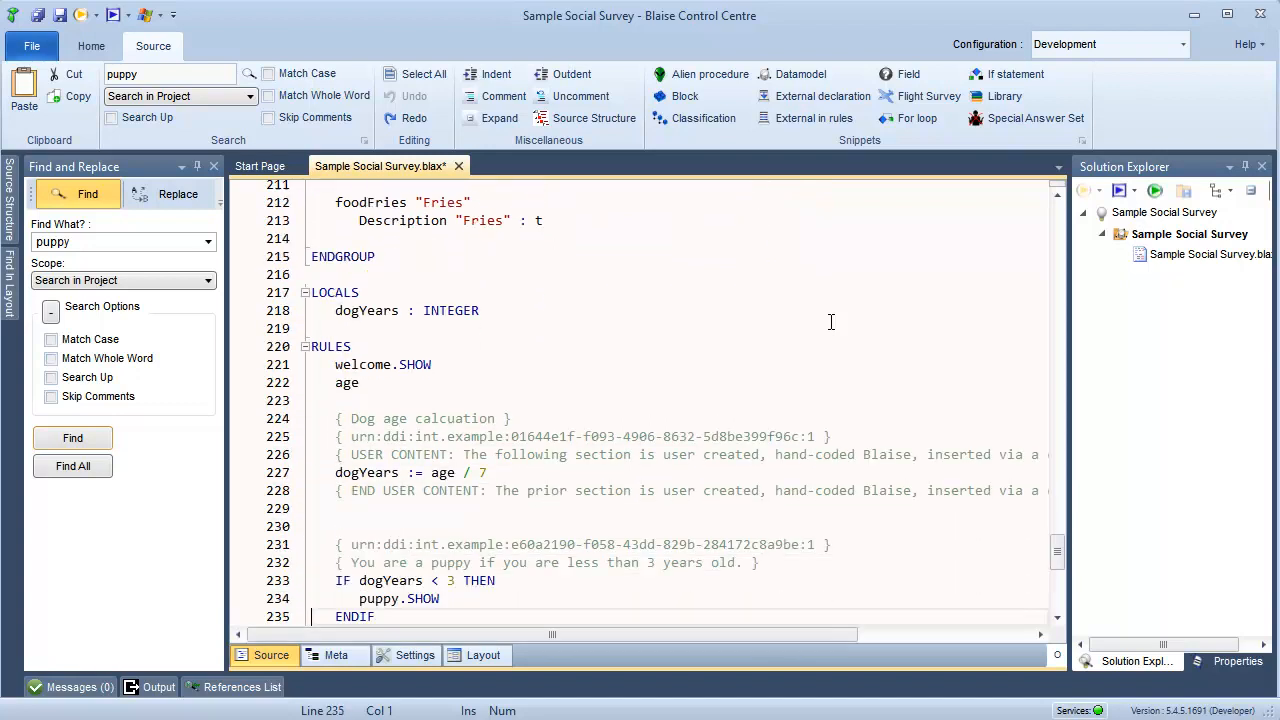
{"action": "key", "text": "Down"}
{"action": "key", "text": "Down"}
{"action": "key", "text": "Down"}
{"action": "key", "text": "Down"}
{"action": "key", "text": "Down"}
{"action": "key", "text": "Down"}
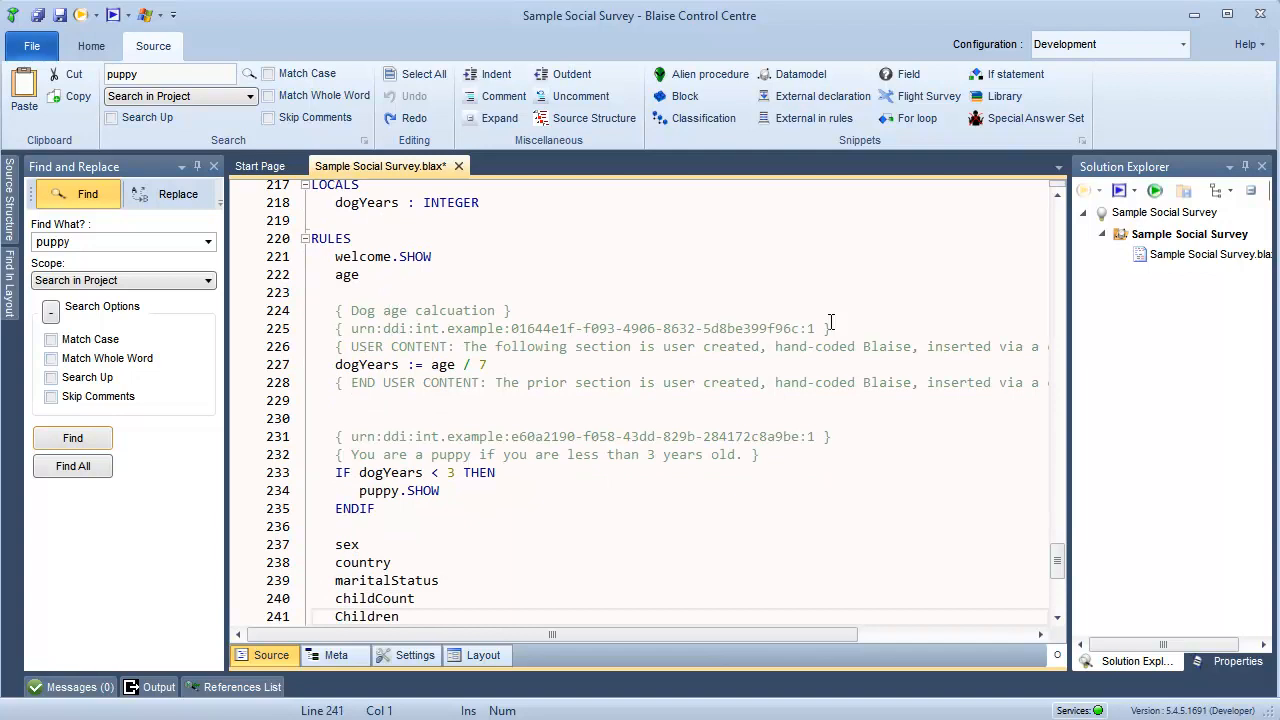
{"action": "key", "text": "Down"}
{"action": "key", "text": "Down"}
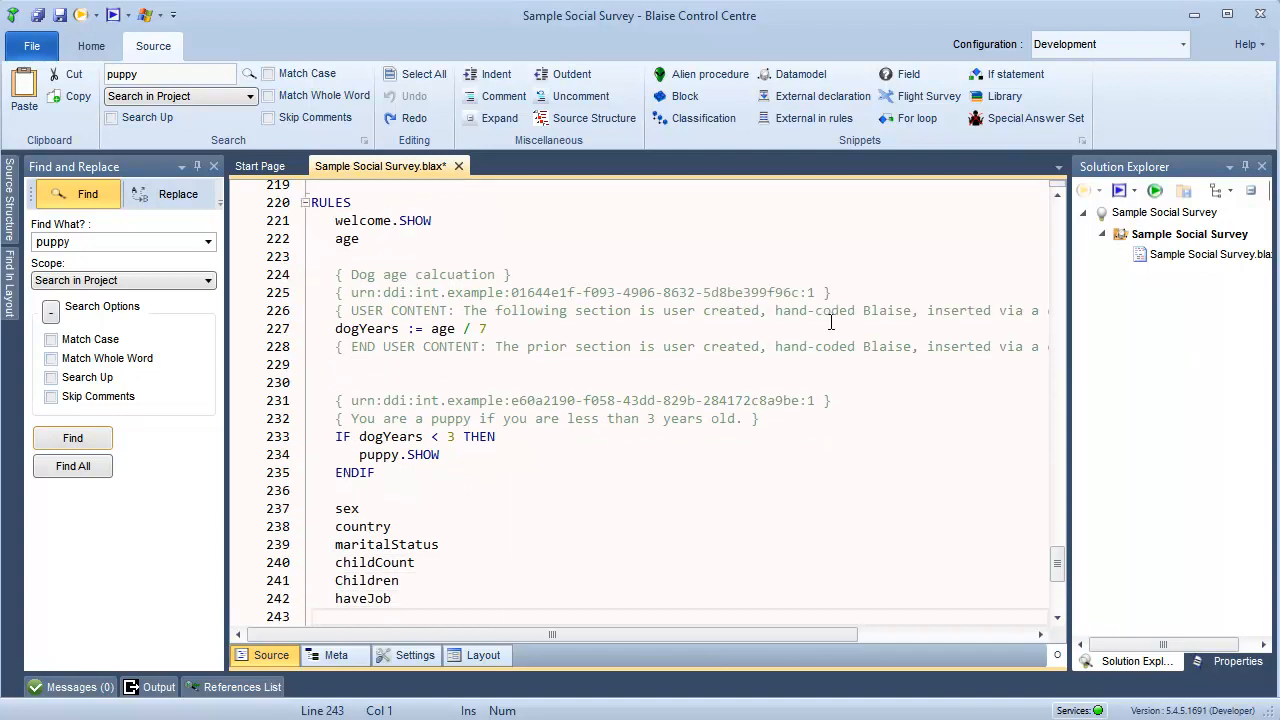
{"action": "key", "text": "Down"}
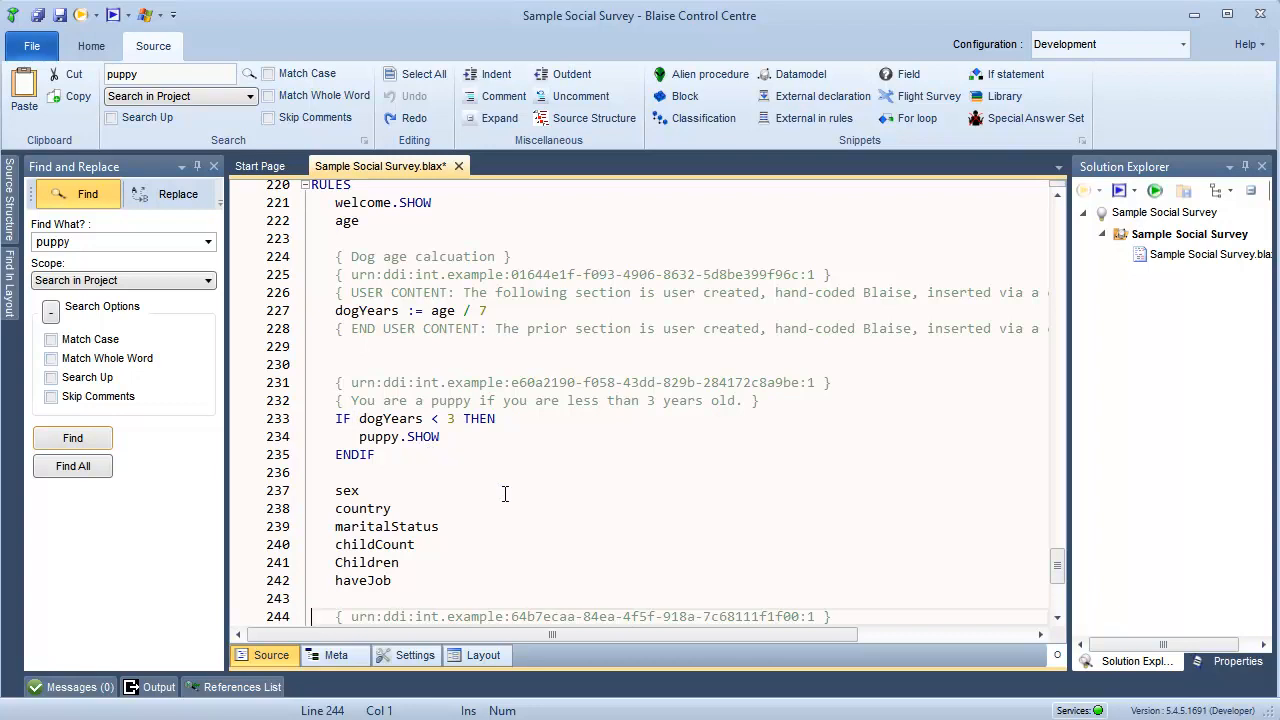
{"action": "scroll", "coordinate": [474, 538], "scroll_direction": "down", "scroll_amount": 4}
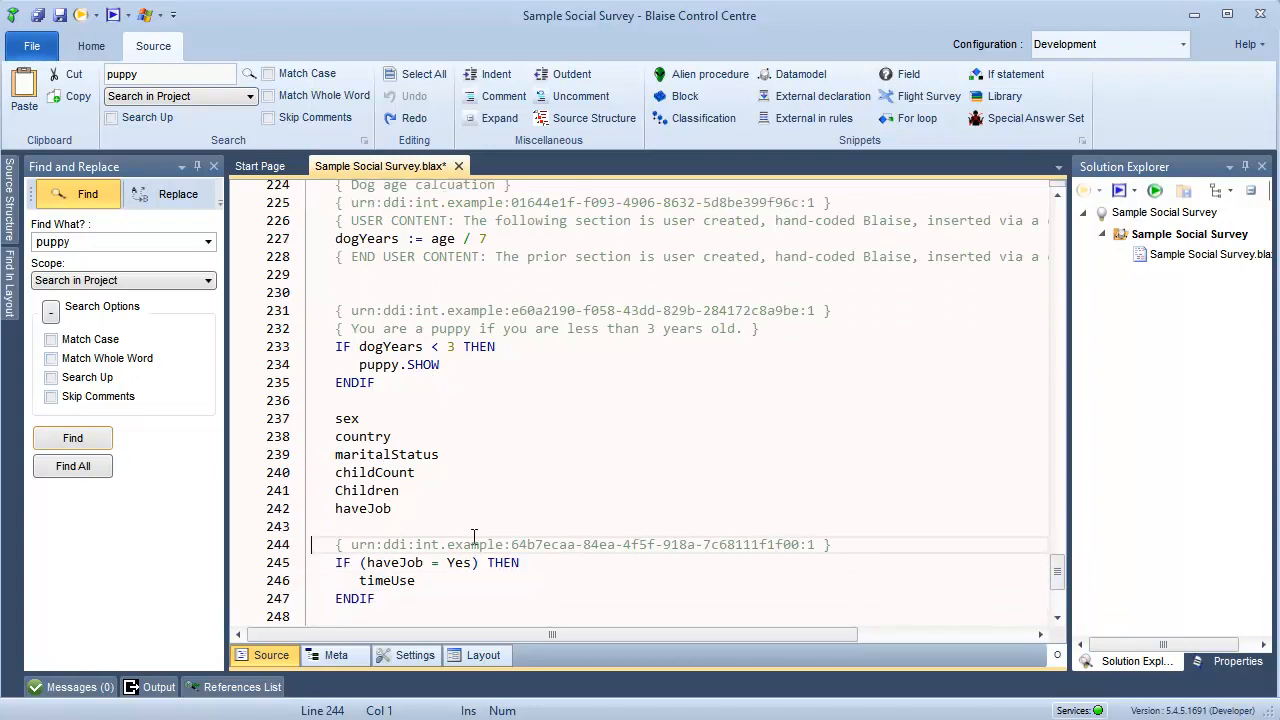